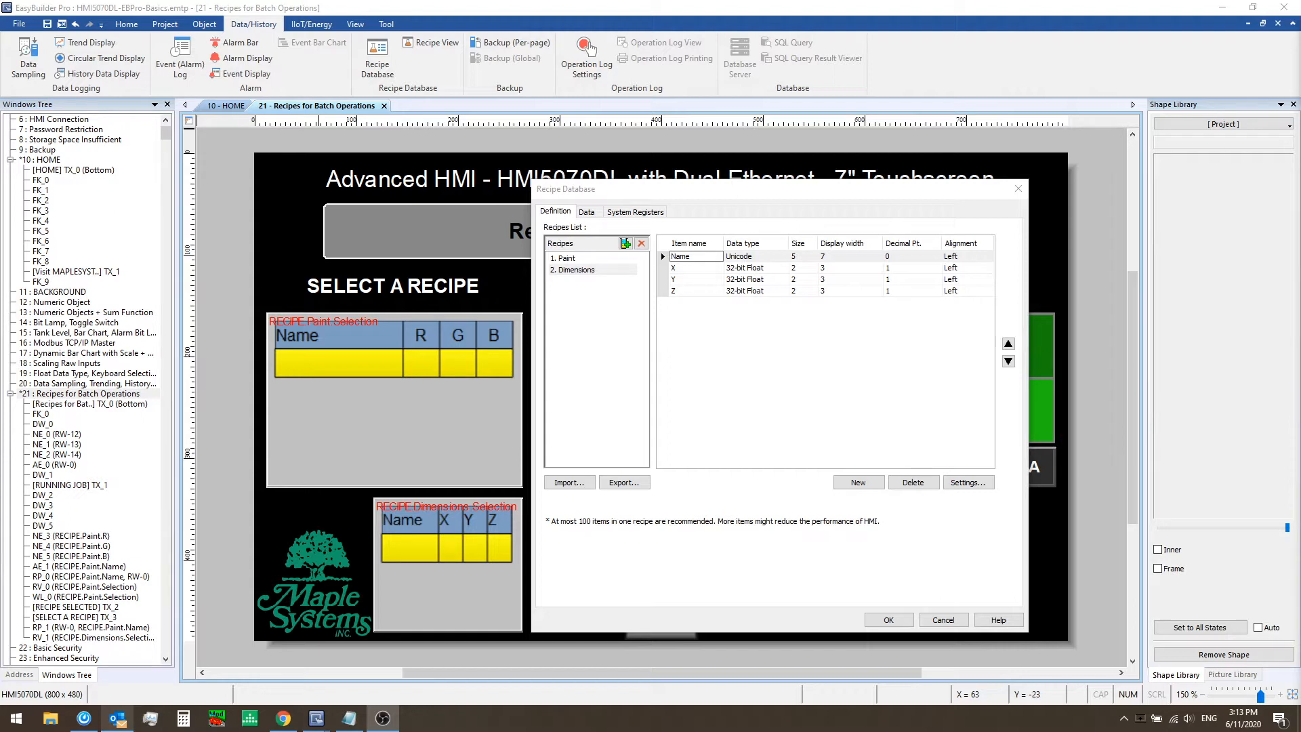
Examine the item definitions of the Dimensions recipe in the recipe database
click(607, 271)
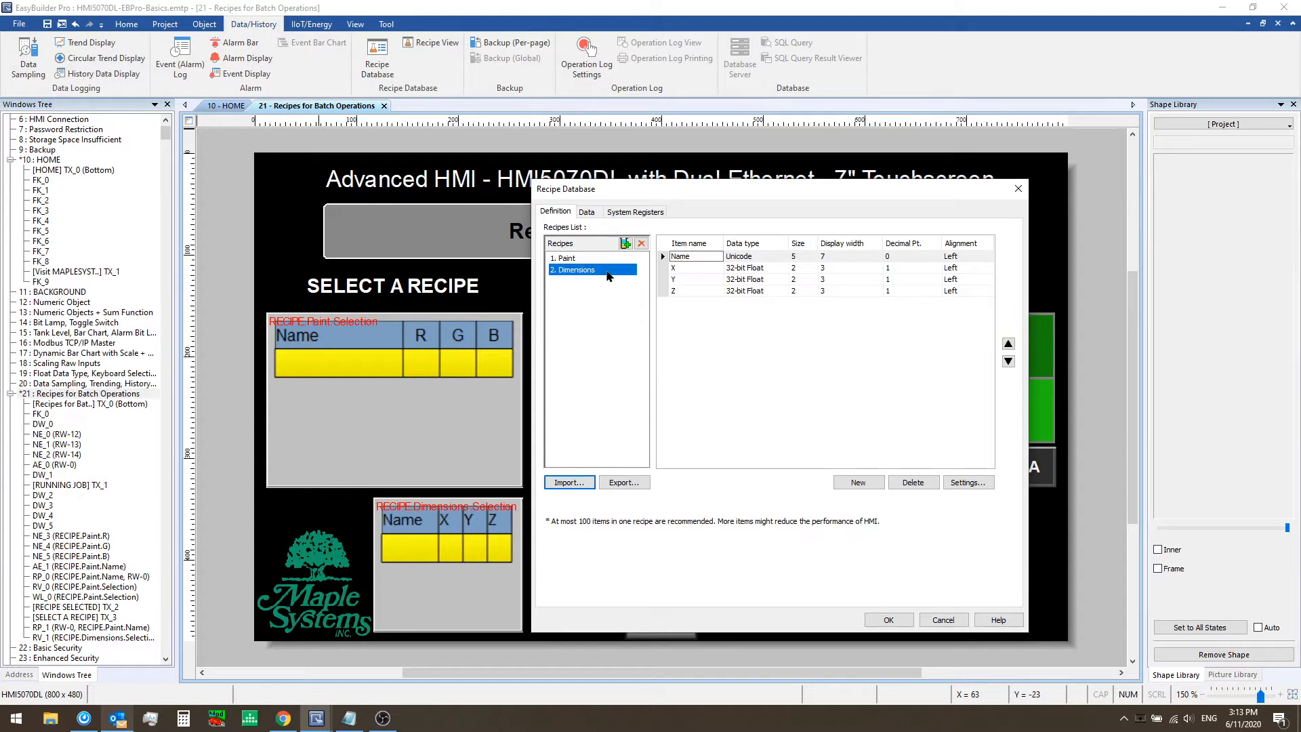
click(705, 256)
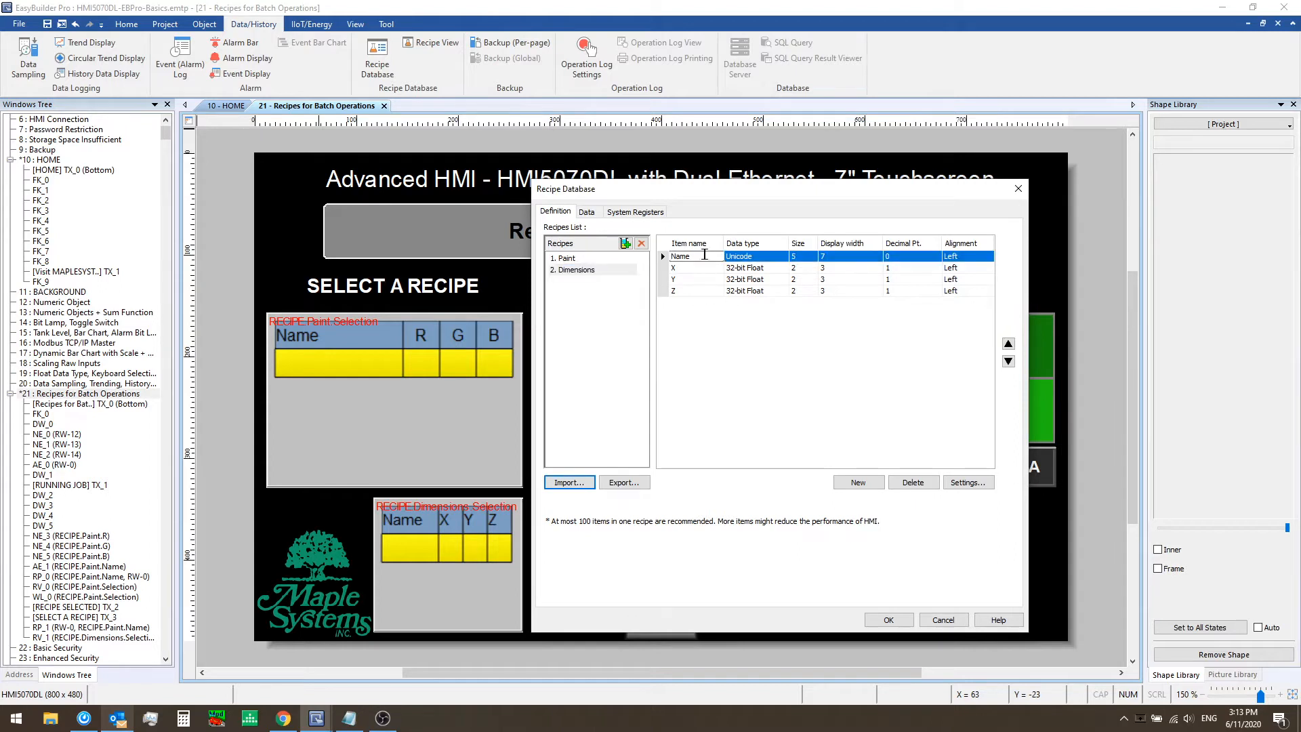
click(770, 256)
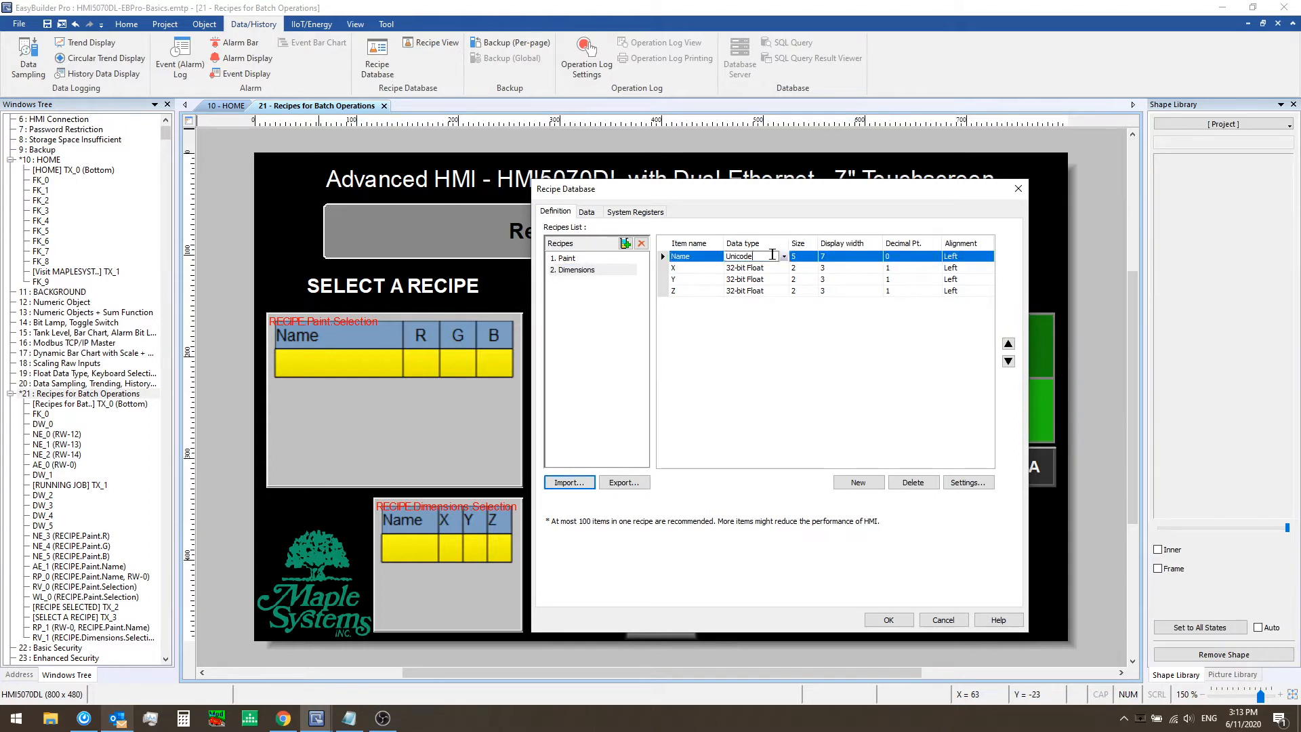
key(Tab)
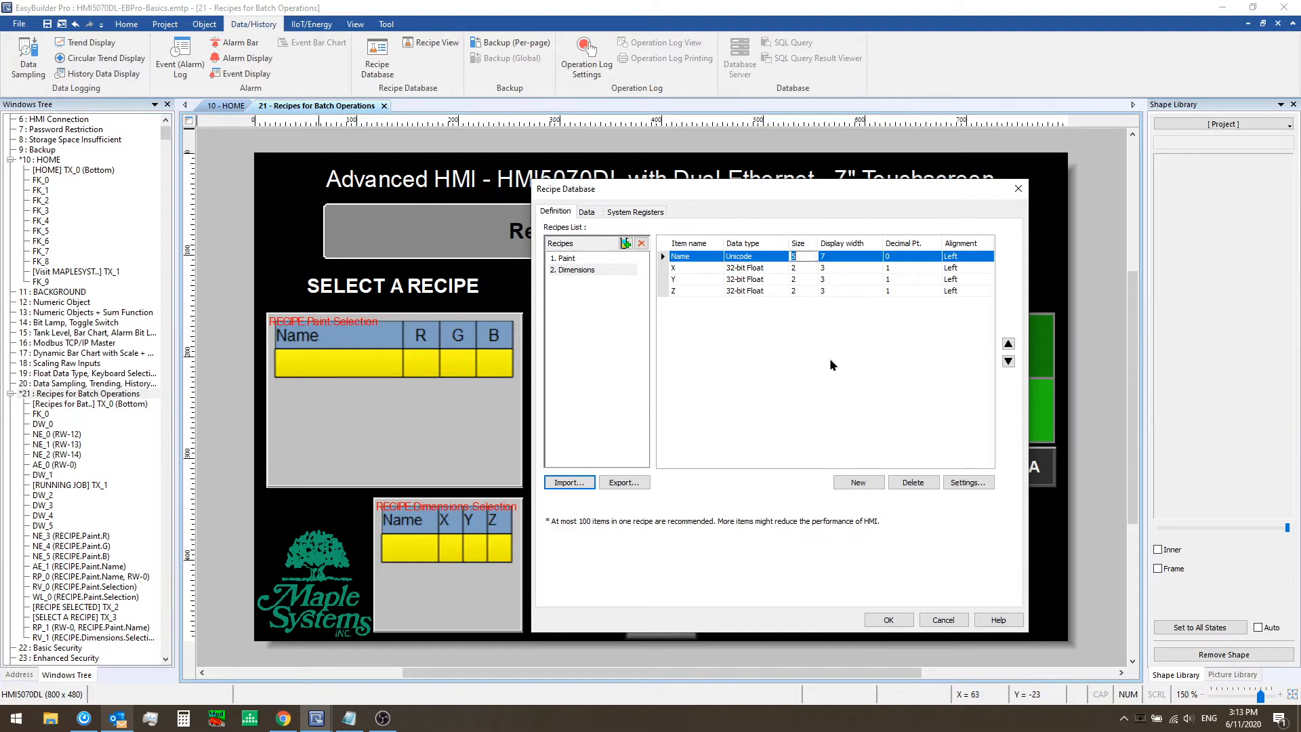
Examine the Dimensions recipe's data records, then close the recipe database
click(587, 212)
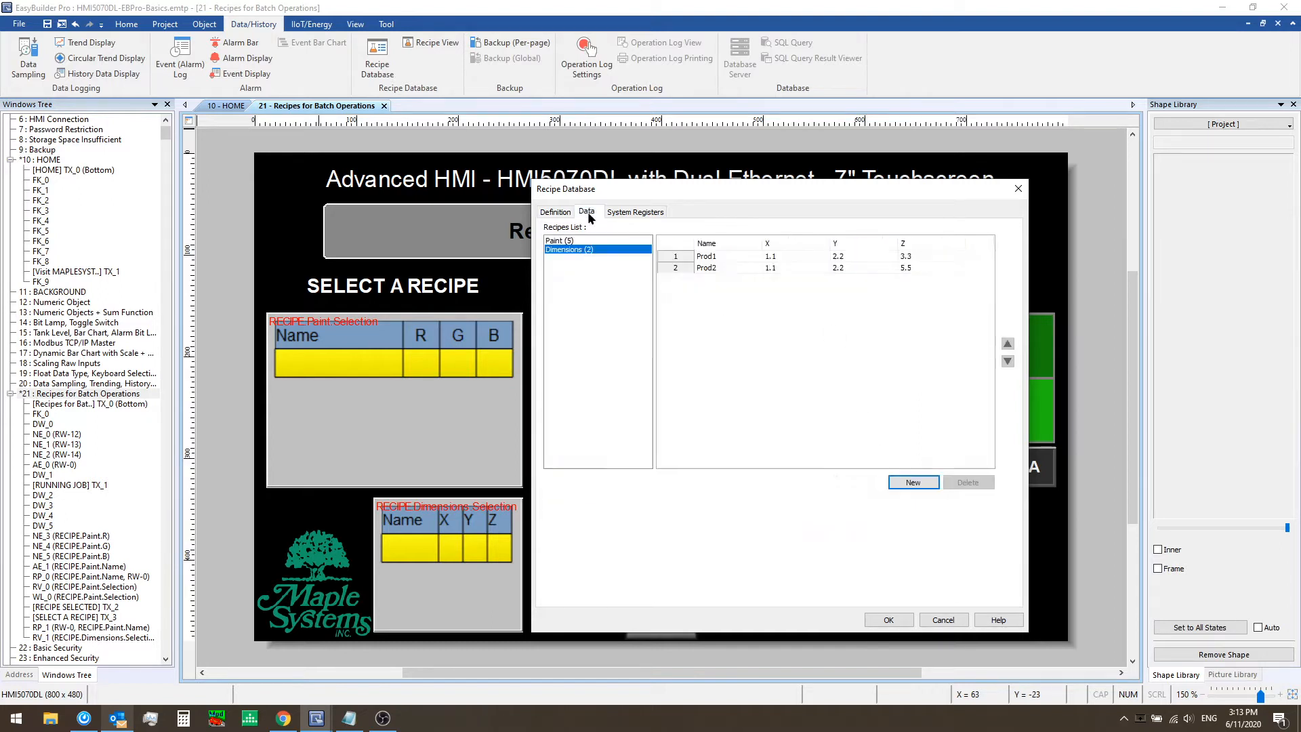
click(732, 256)
click(732, 256)
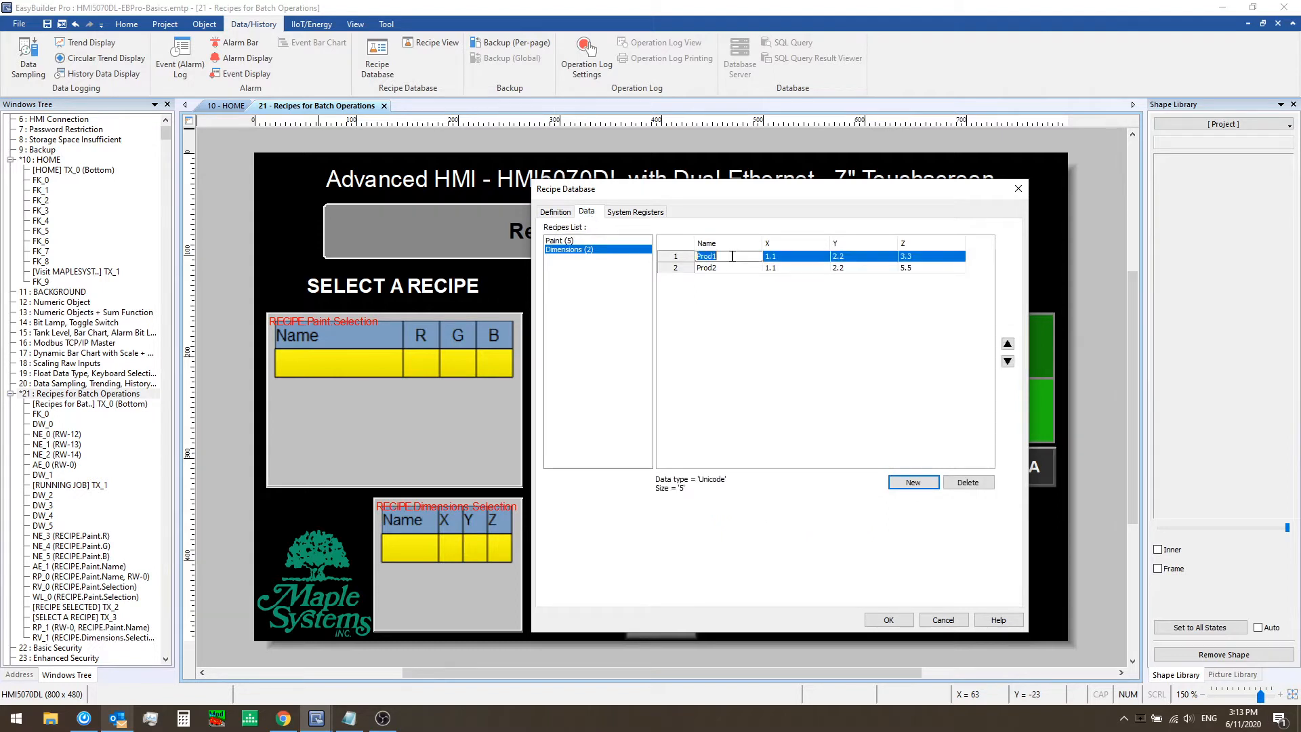
click(739, 268)
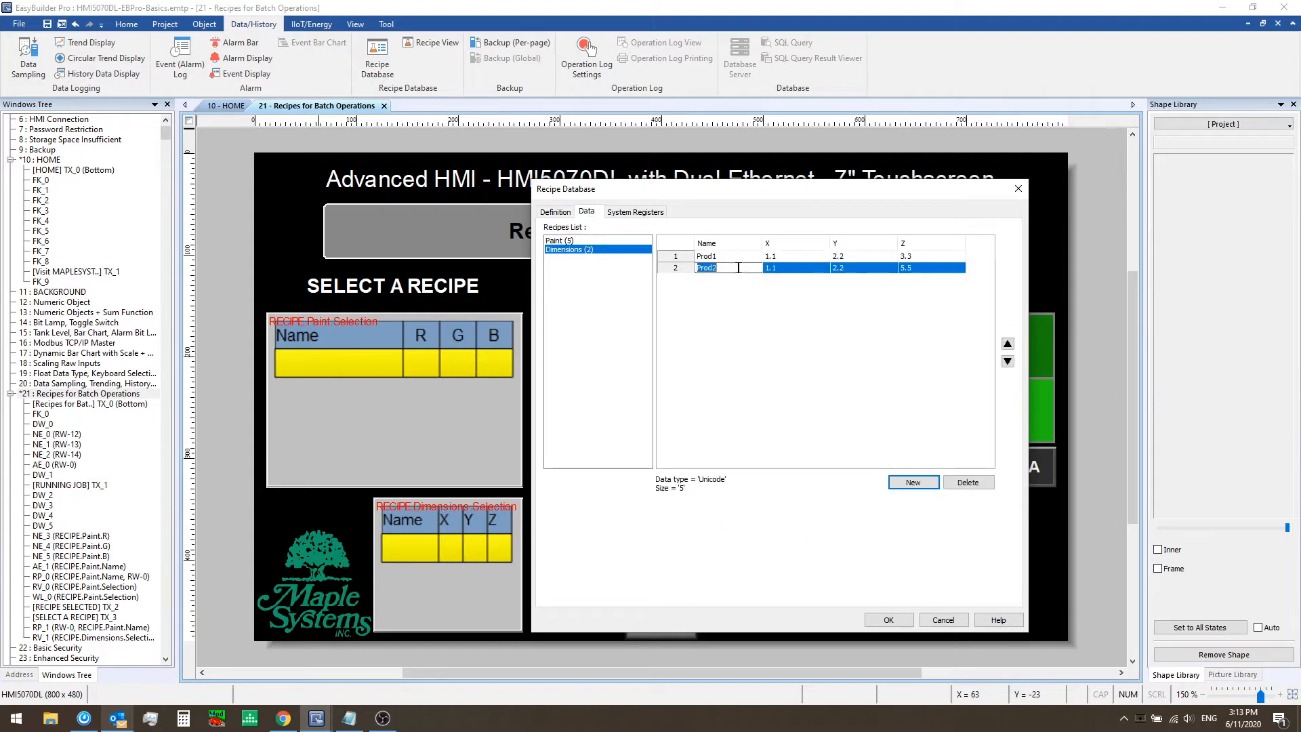
click(927, 267)
double_click(927, 267)
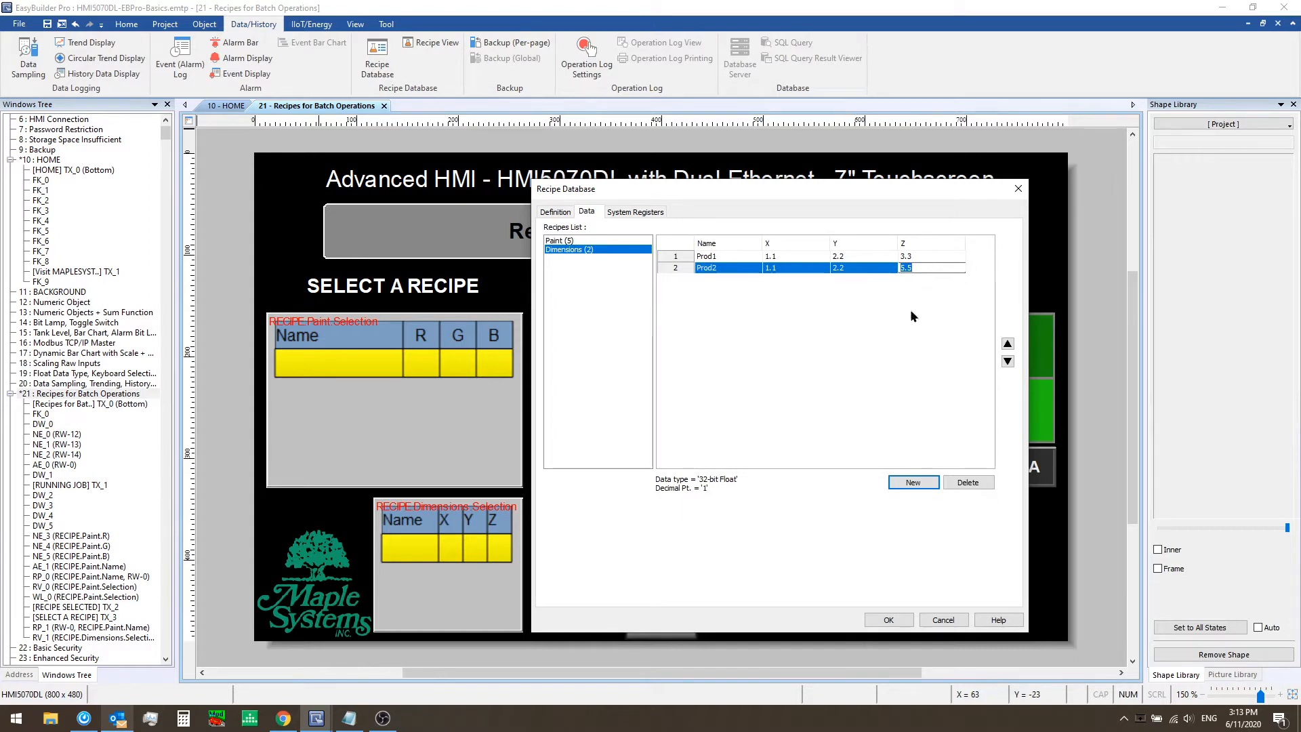
click(893, 619)
Run the offline simulation, open Recipes for Batch Operations, and pick Prod1 and Prod2 in the Dimensions table
click(459, 519)
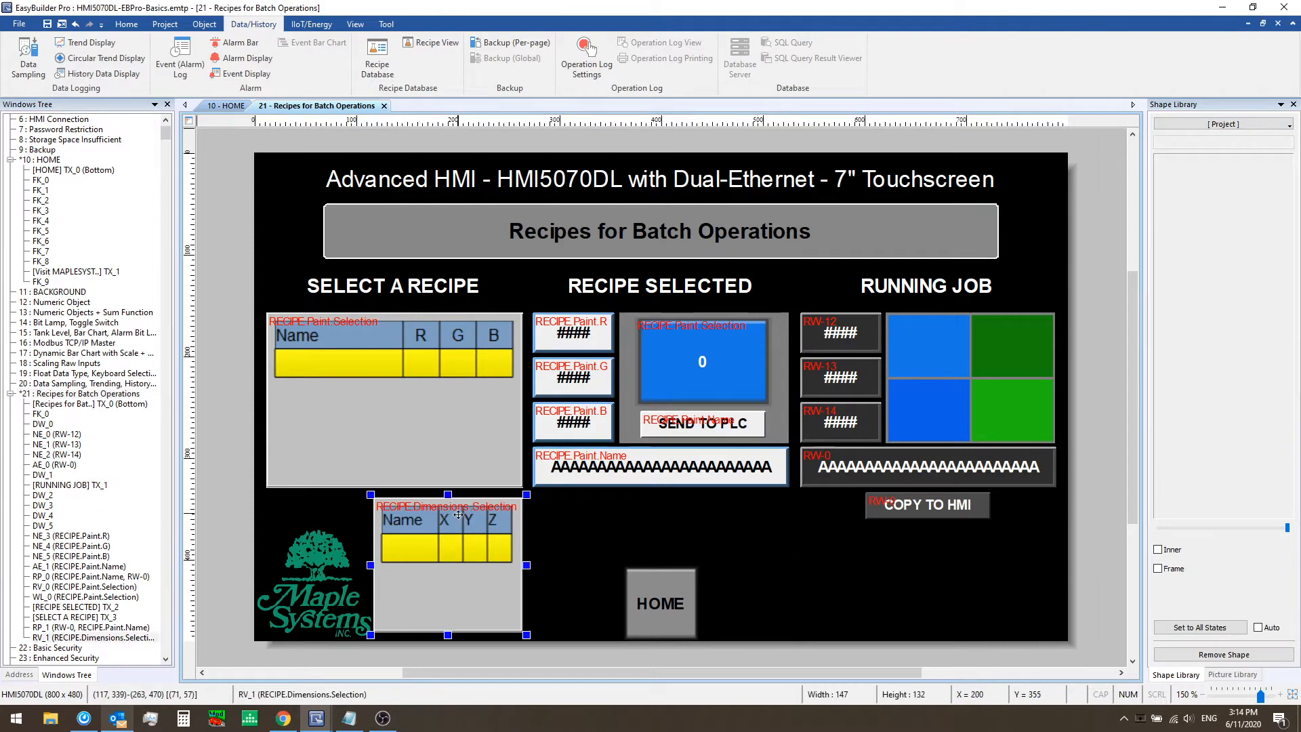
click(560, 528)
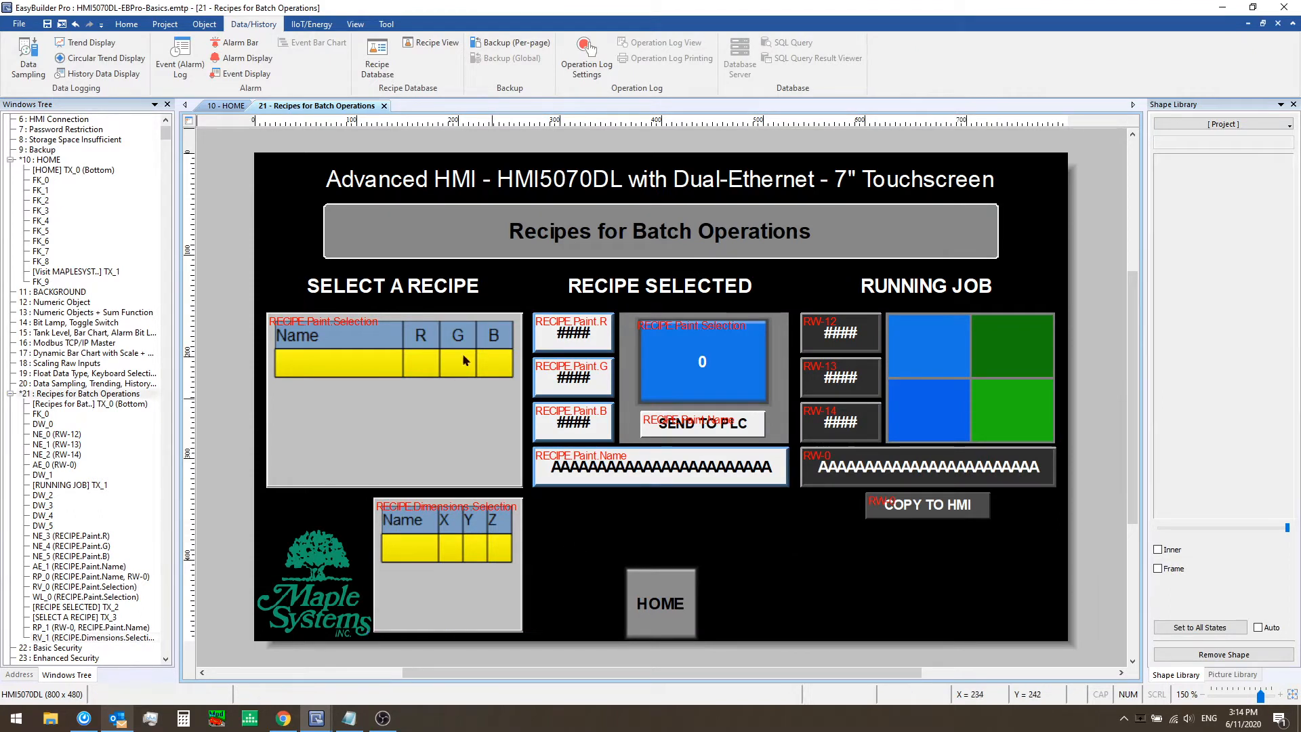
click(165, 24)
click(207, 57)
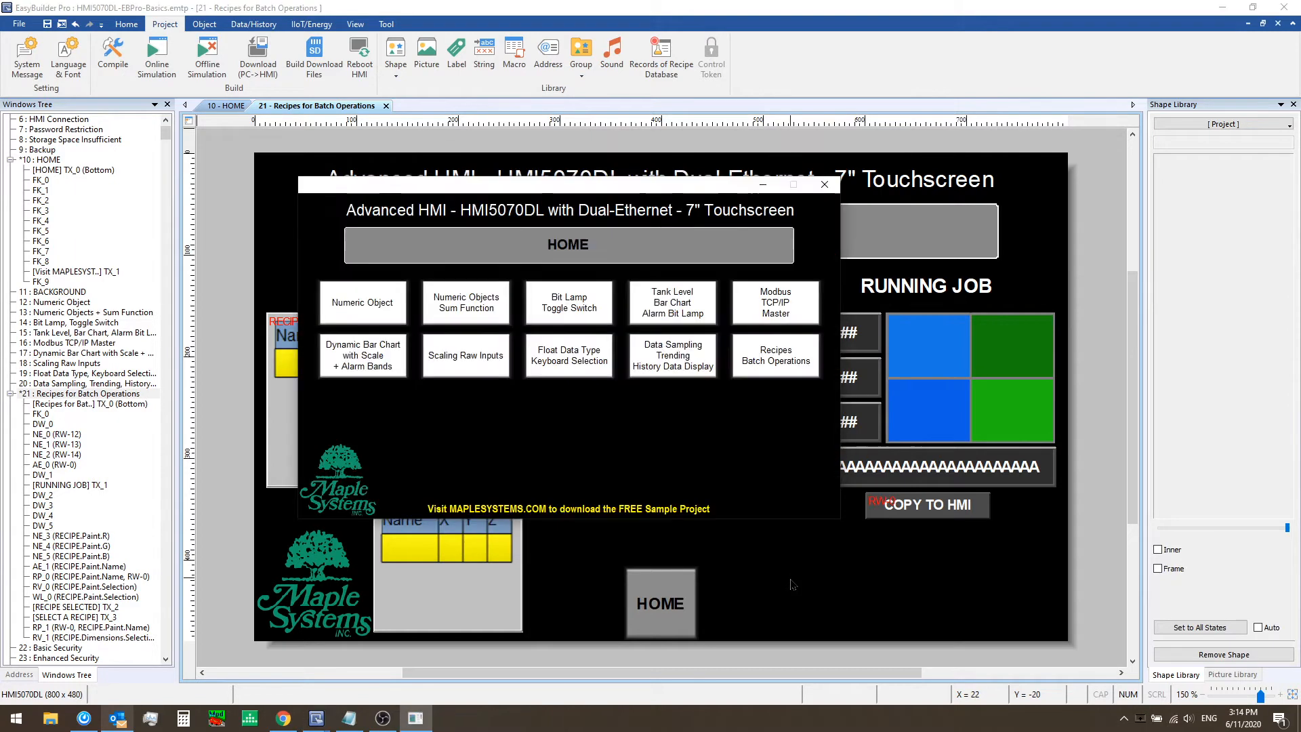
click(769, 365)
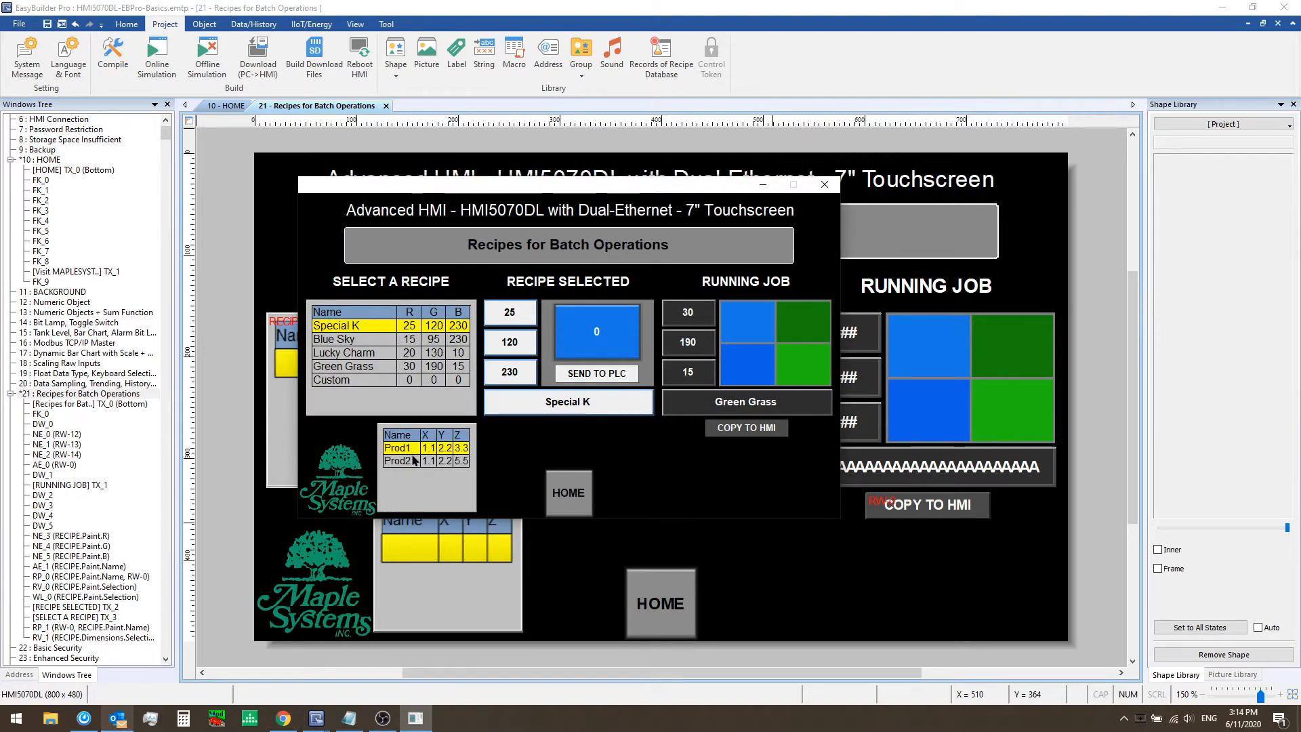
click(412, 457)
click(412, 449)
click(414, 461)
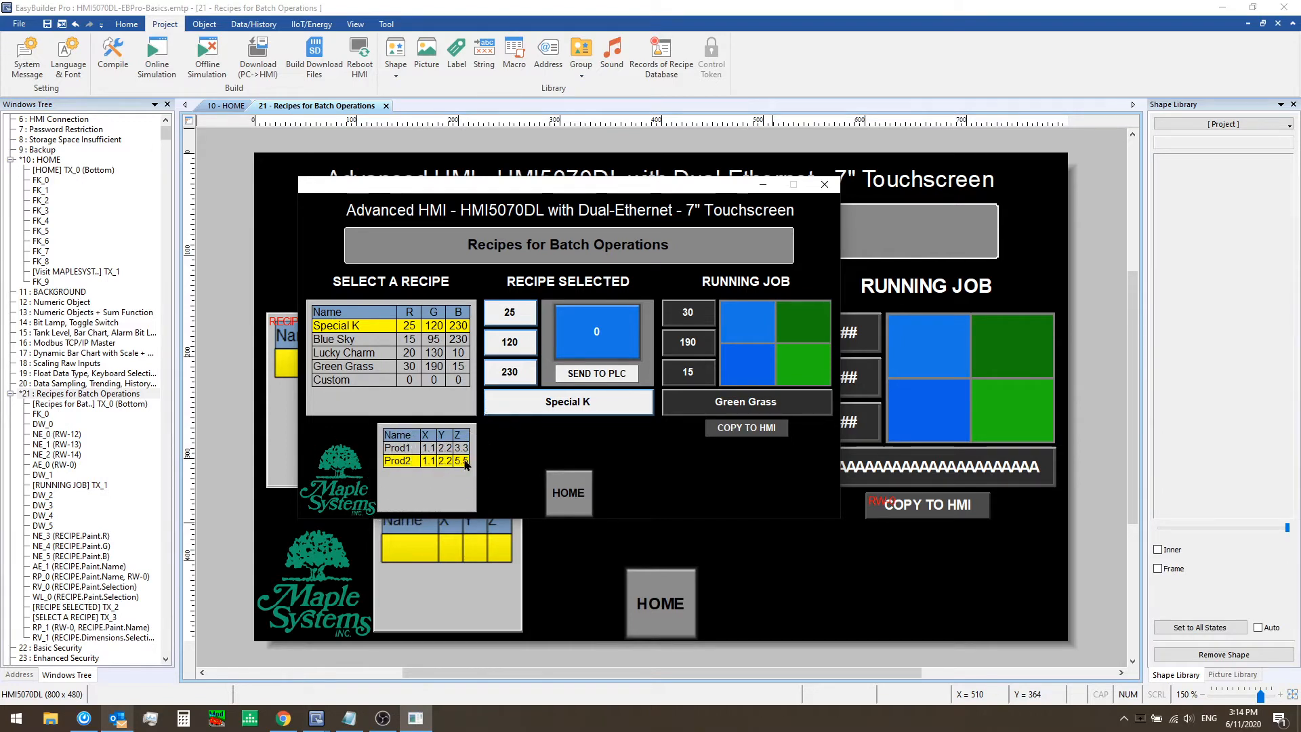
click(824, 185)
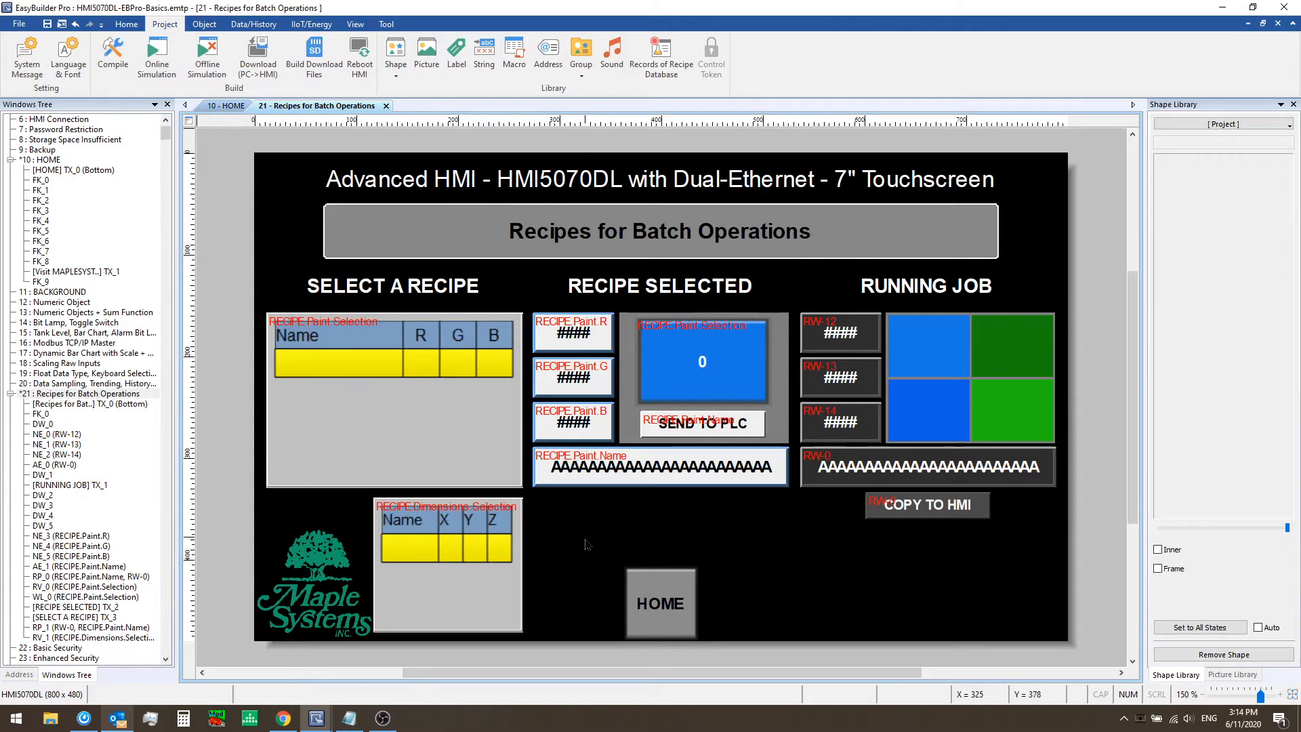
Add an ASCII object addressed to RECIPE Dimensions Name beside the Dimensions selection table
click(204, 24)
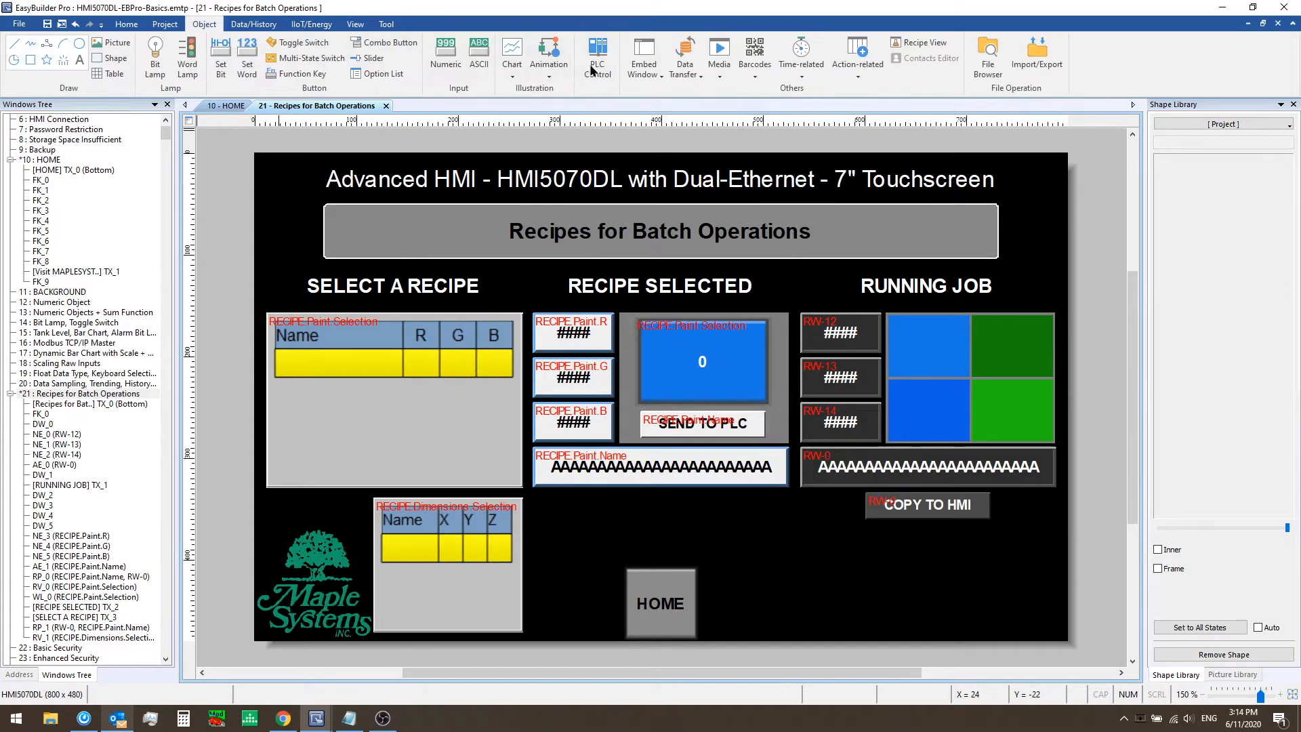
click(479, 51)
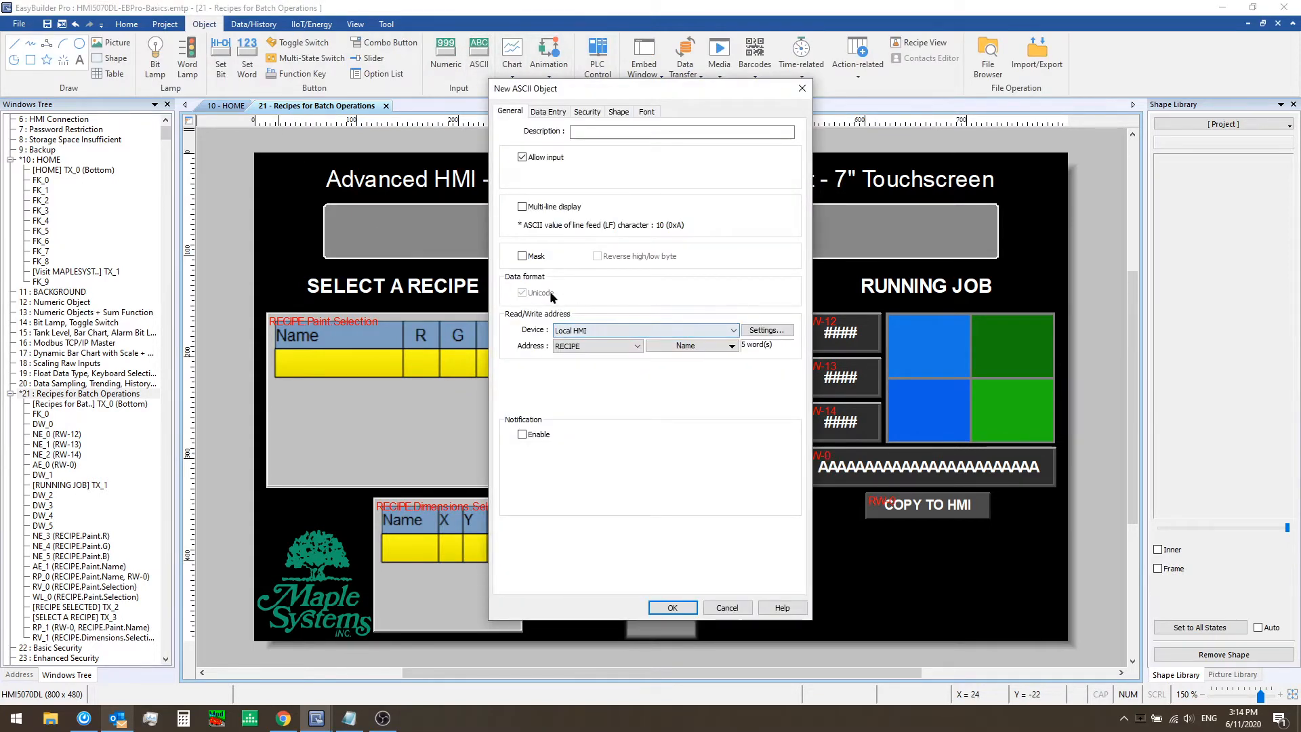
click(698, 347)
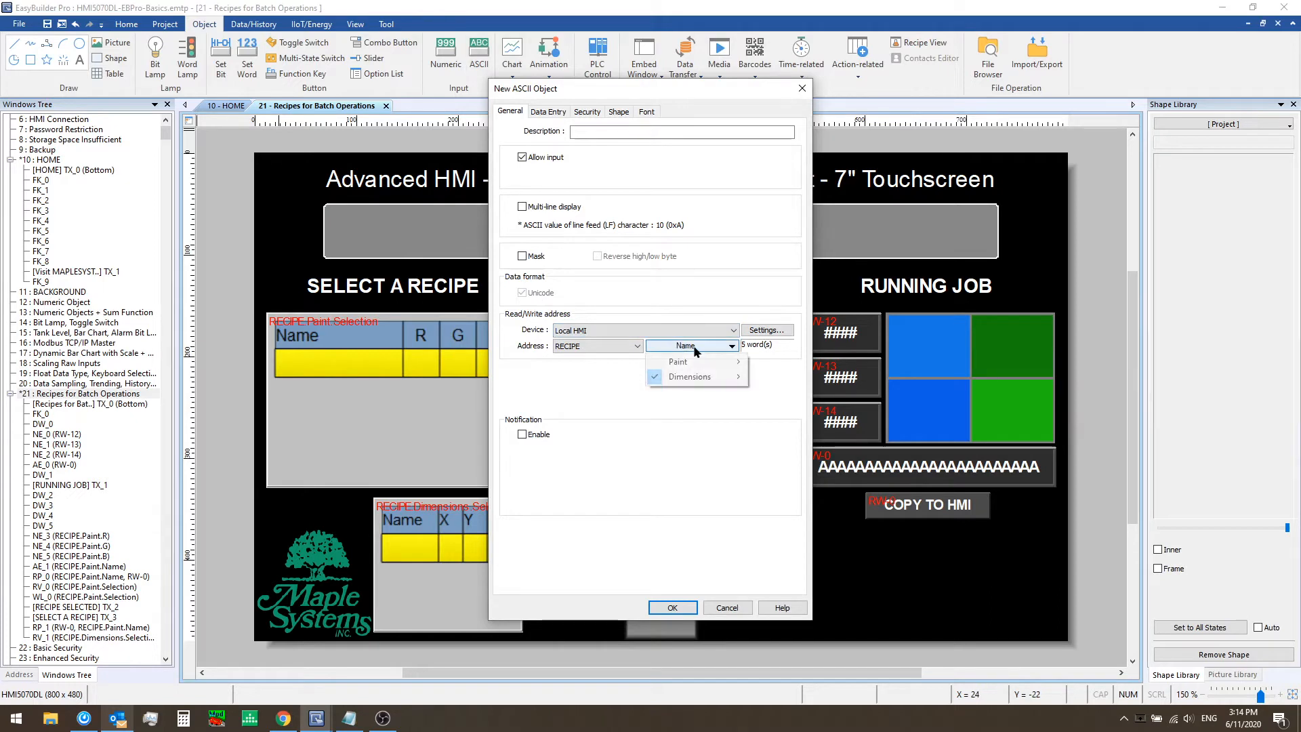
click(629, 347)
click(620, 482)
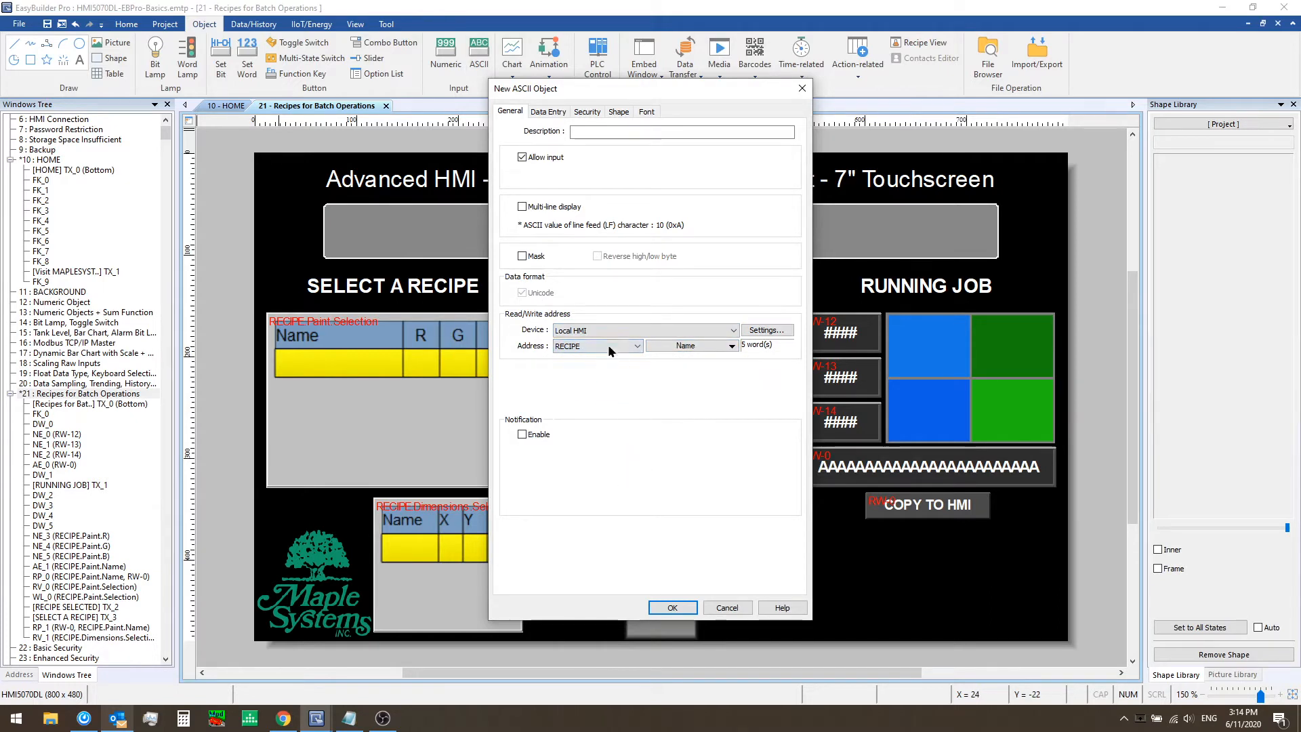
click(676, 348)
mouse_move(698, 377)
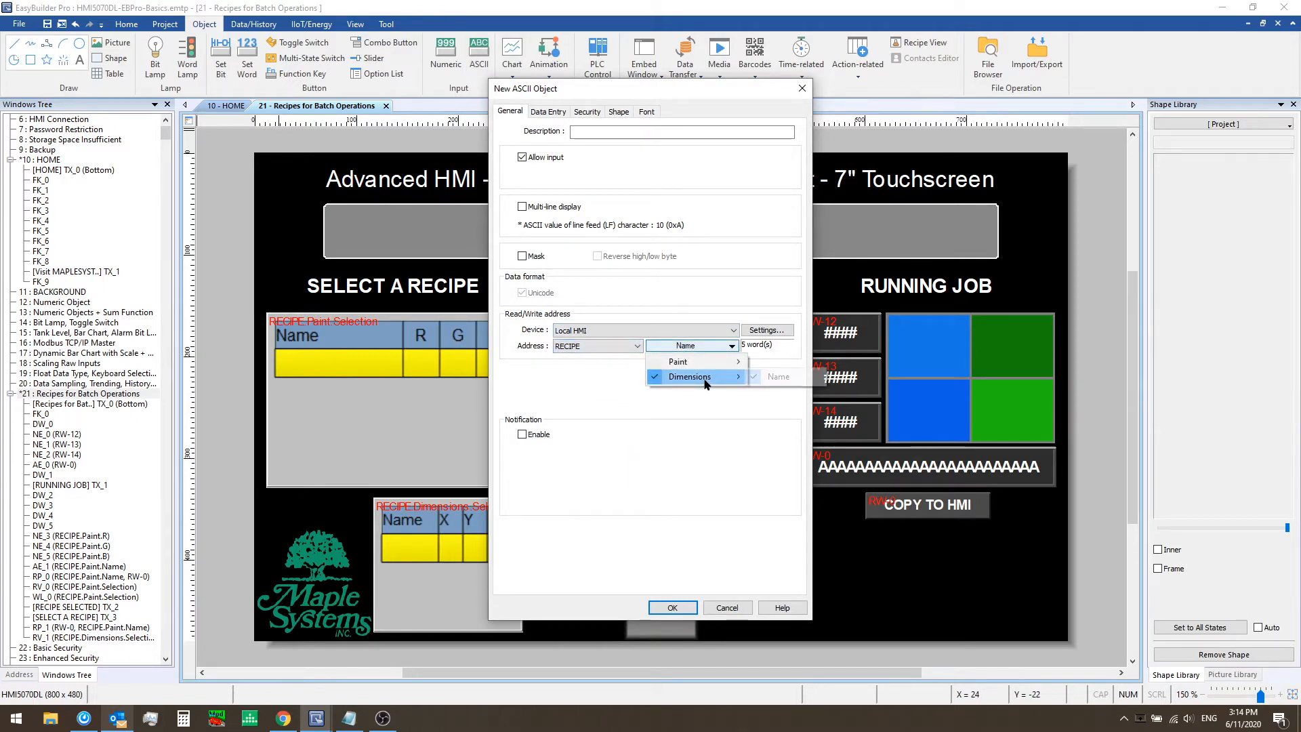
click(796, 378)
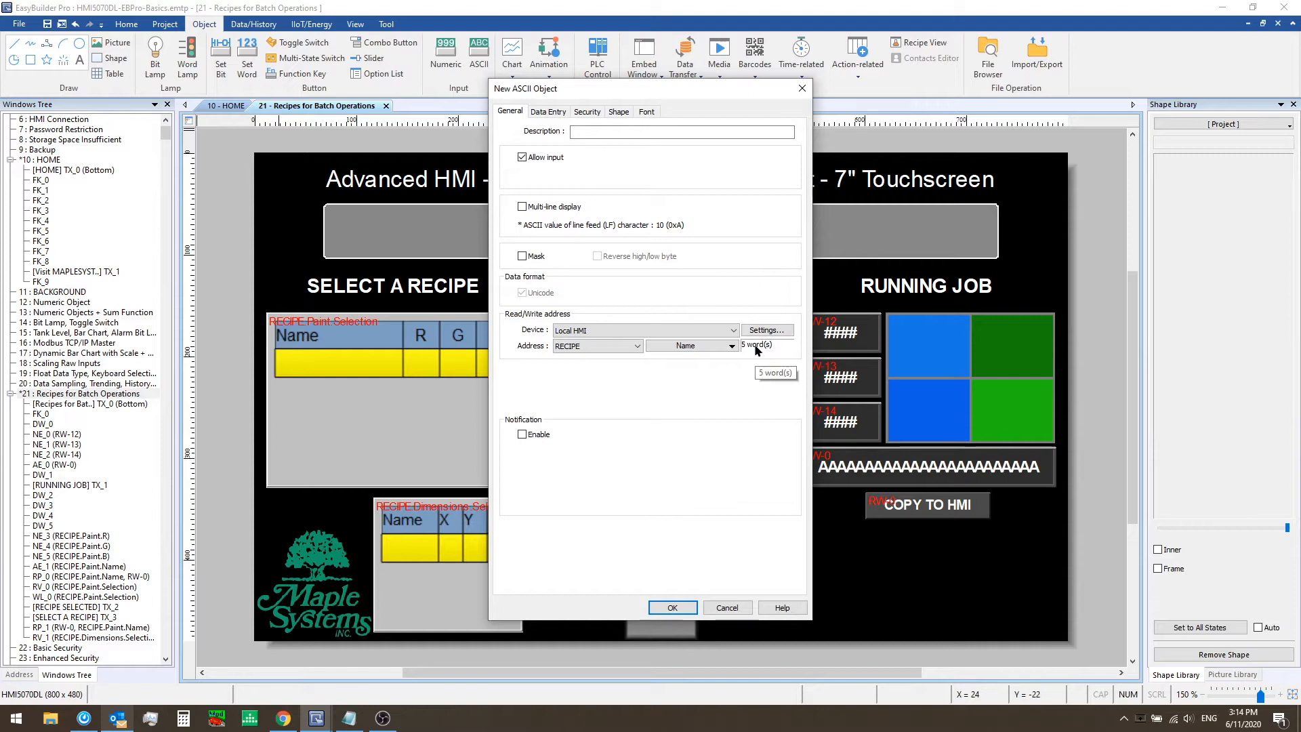
click(672, 607)
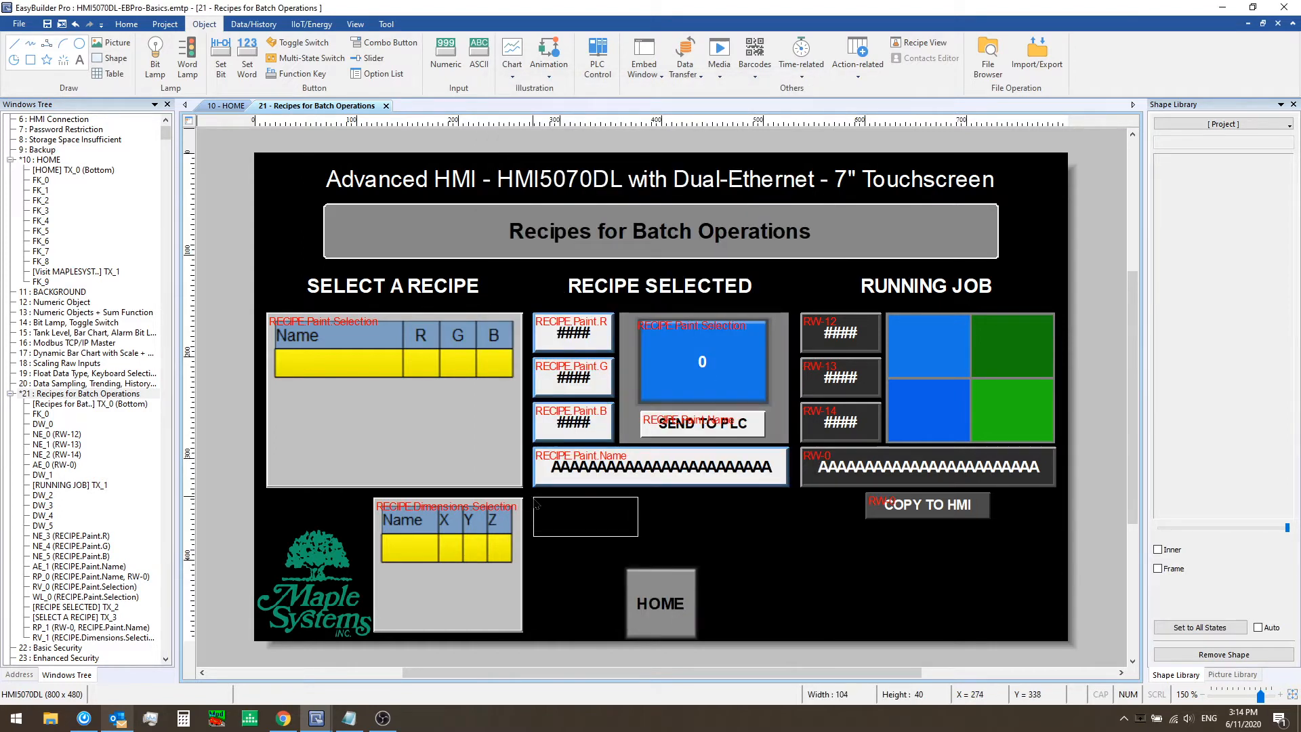
click(533, 498)
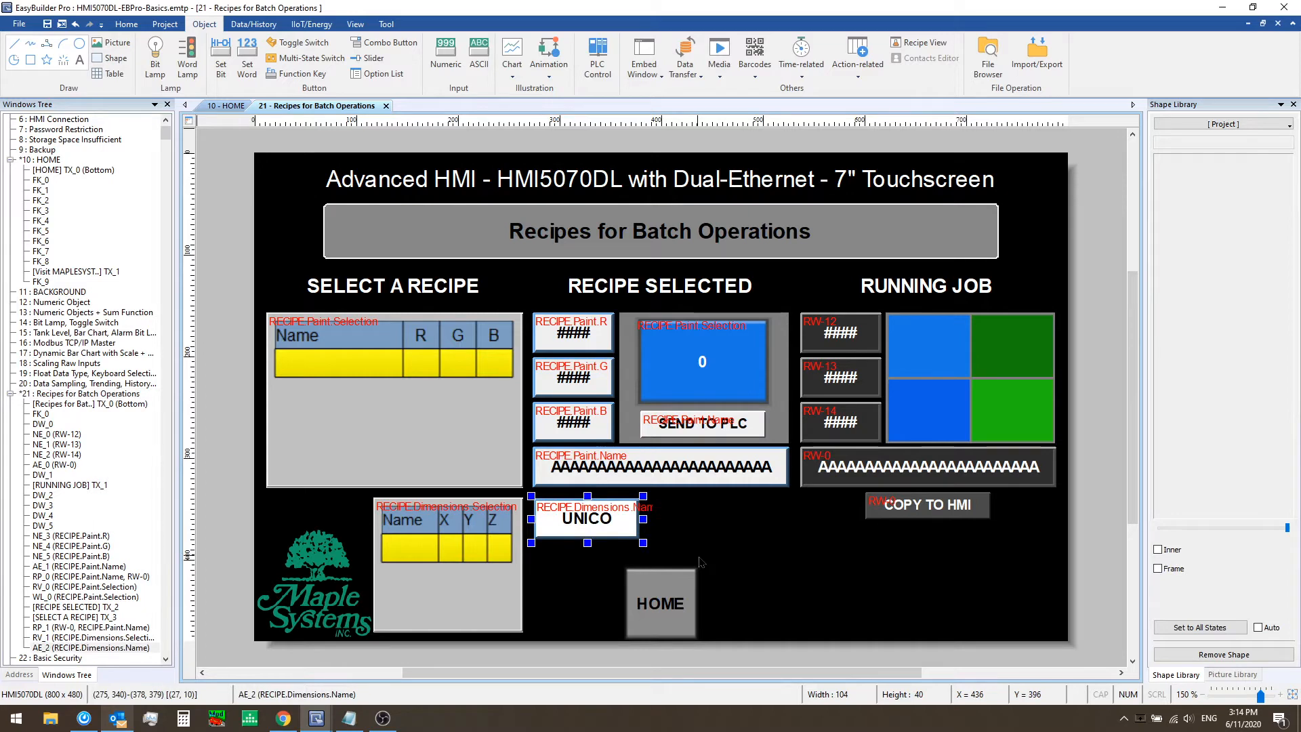
click(737, 531)
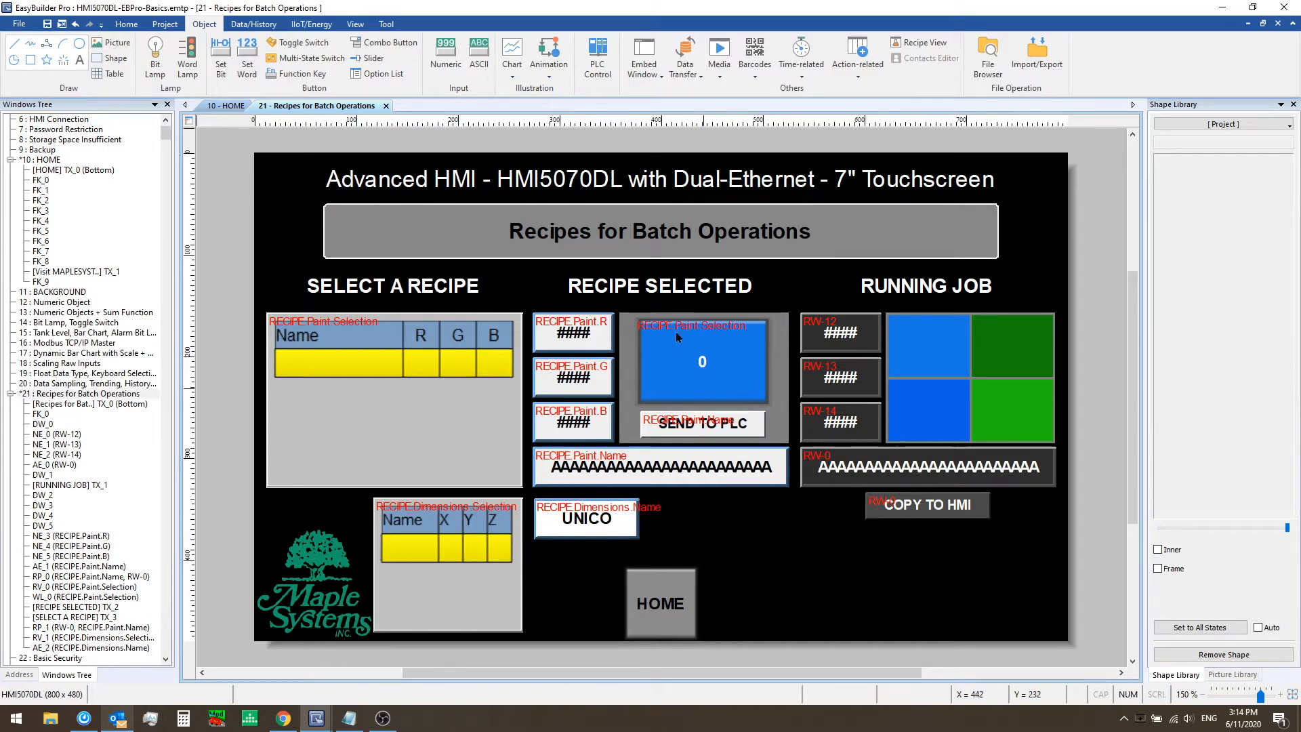
Add a numeric object addressed to RECIPE Dimensions Z next to the new name display
click(455, 60)
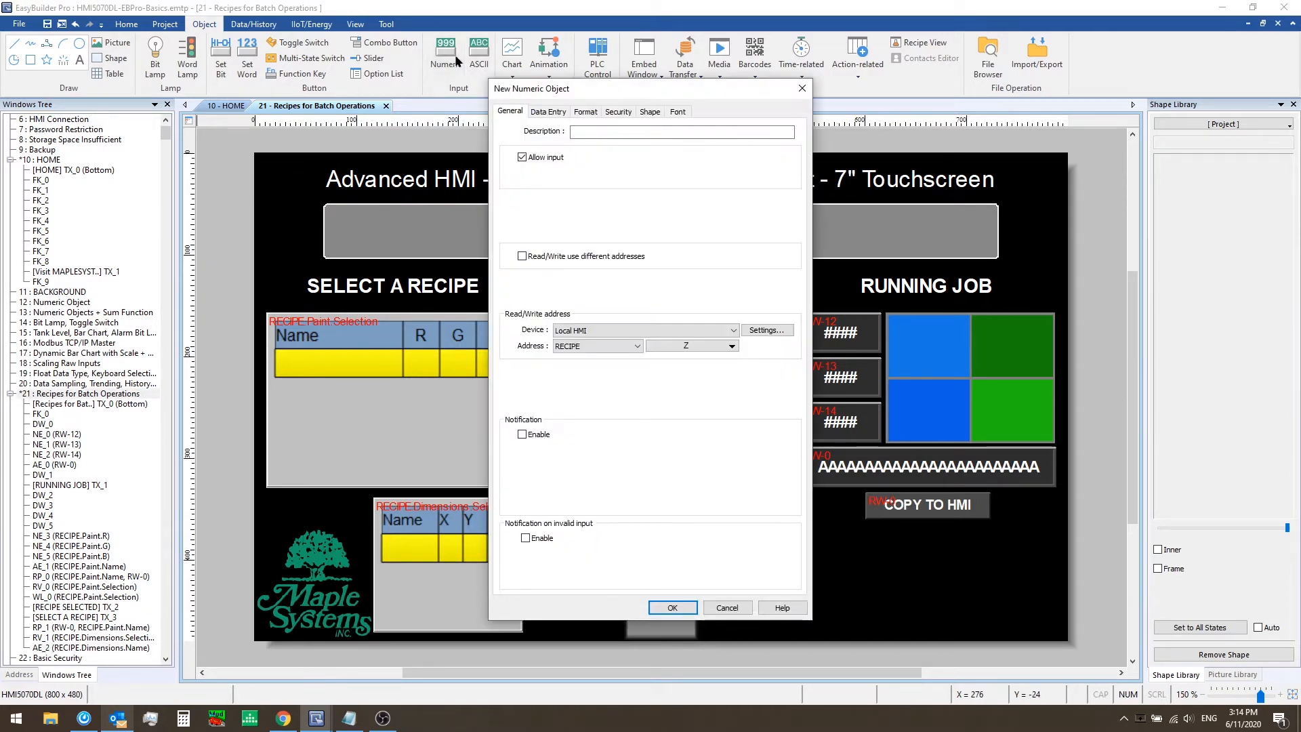
mouse_move(580, 82)
mouse_down()
mouse_move(753, 80)
mouse_move(737, 96)
mouse_up()
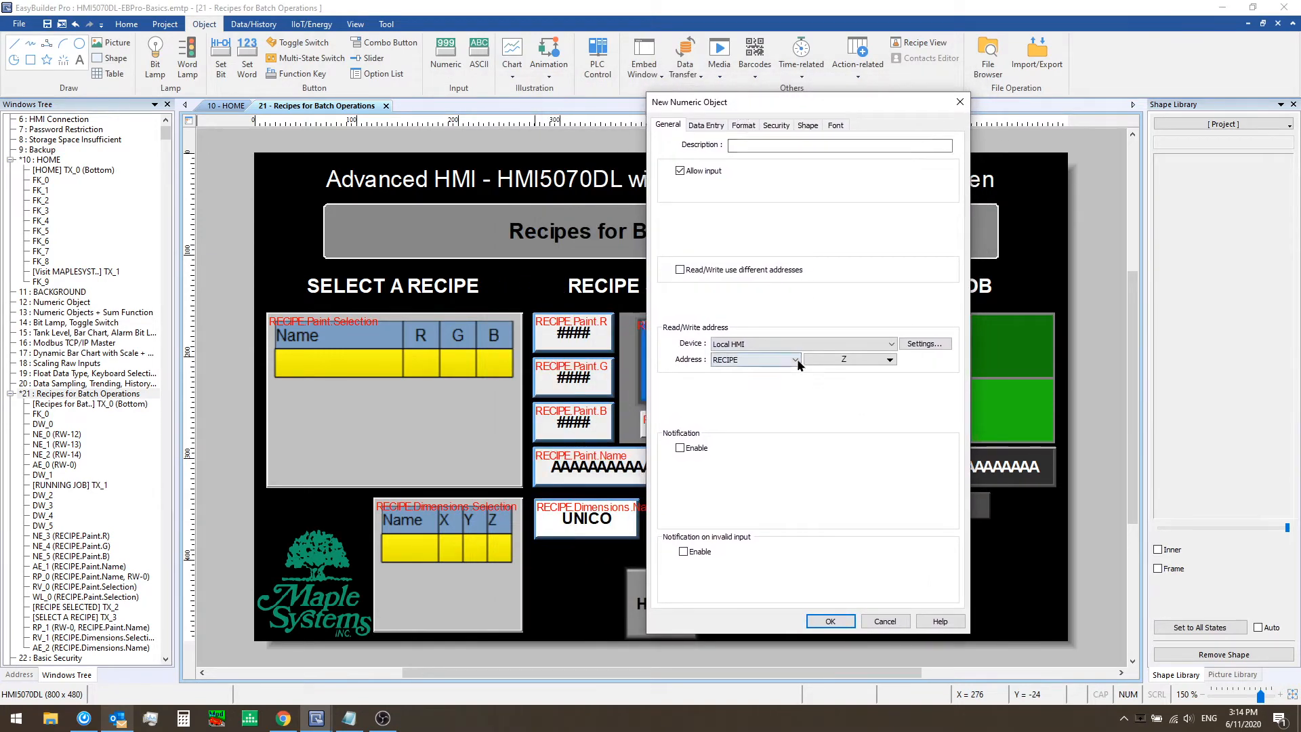
click(754, 359)
click(769, 500)
click(844, 362)
mouse_move(847, 398)
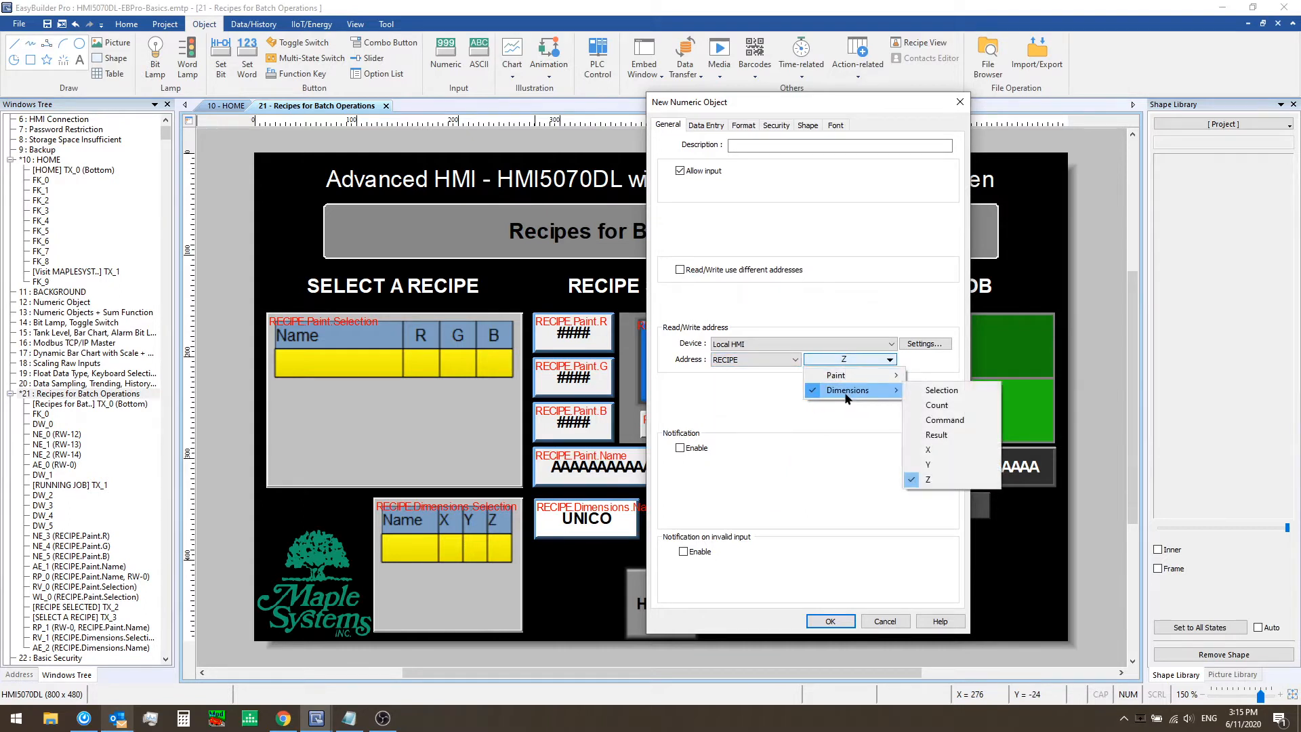
click(928, 482)
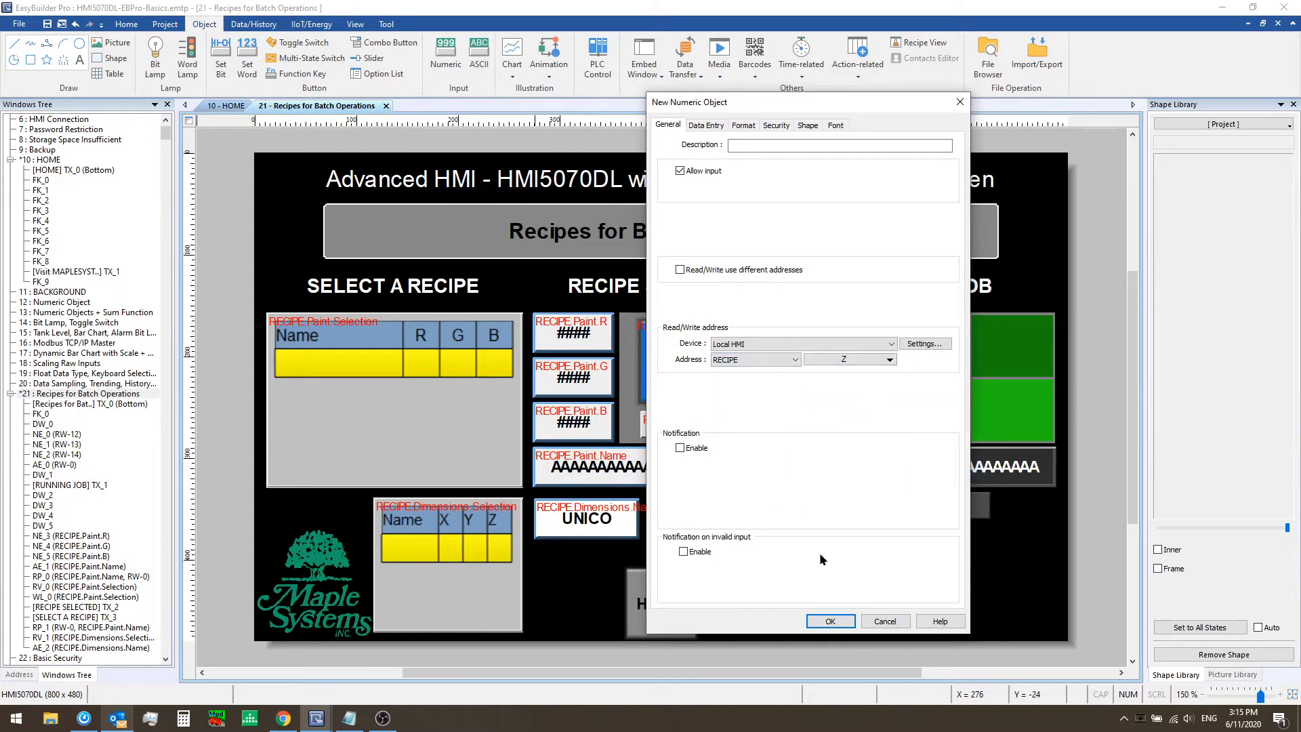
click(829, 621)
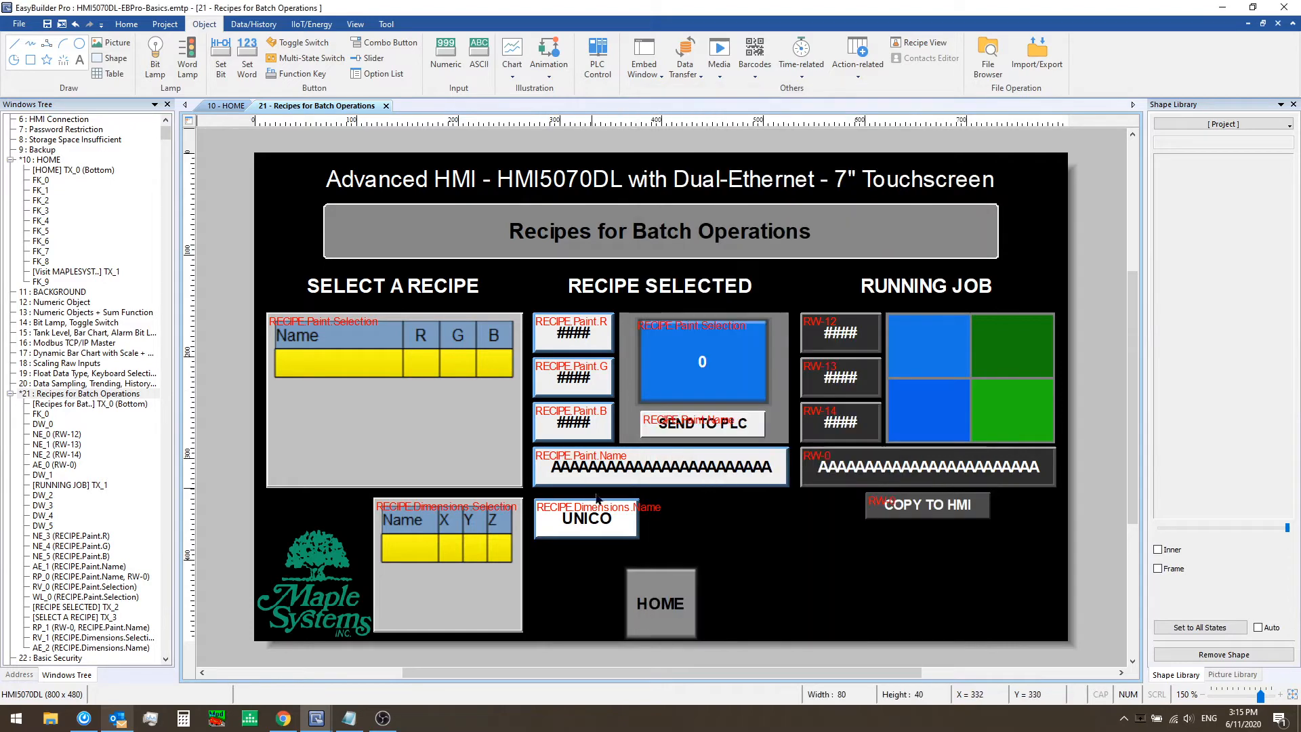
click(648, 505)
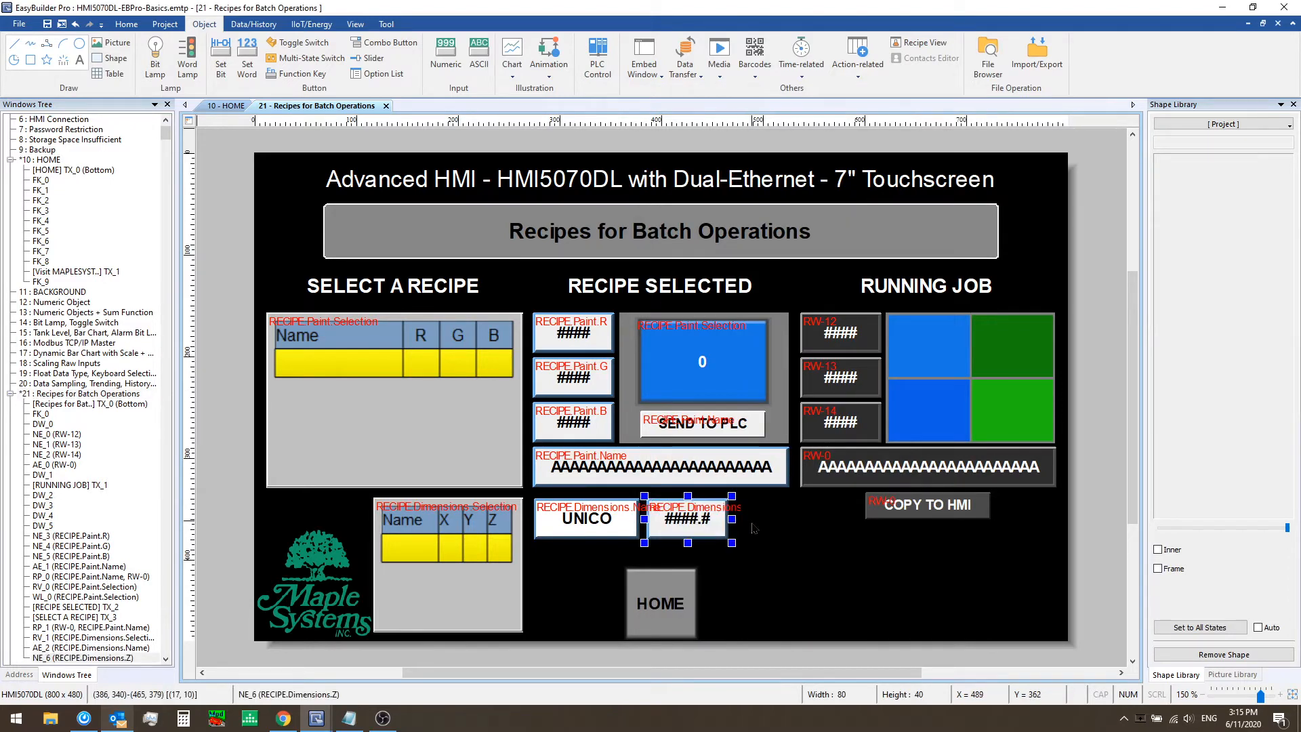
Run the offline simulation and select Dimensions recipes to check the name and Z displays
click(165, 24)
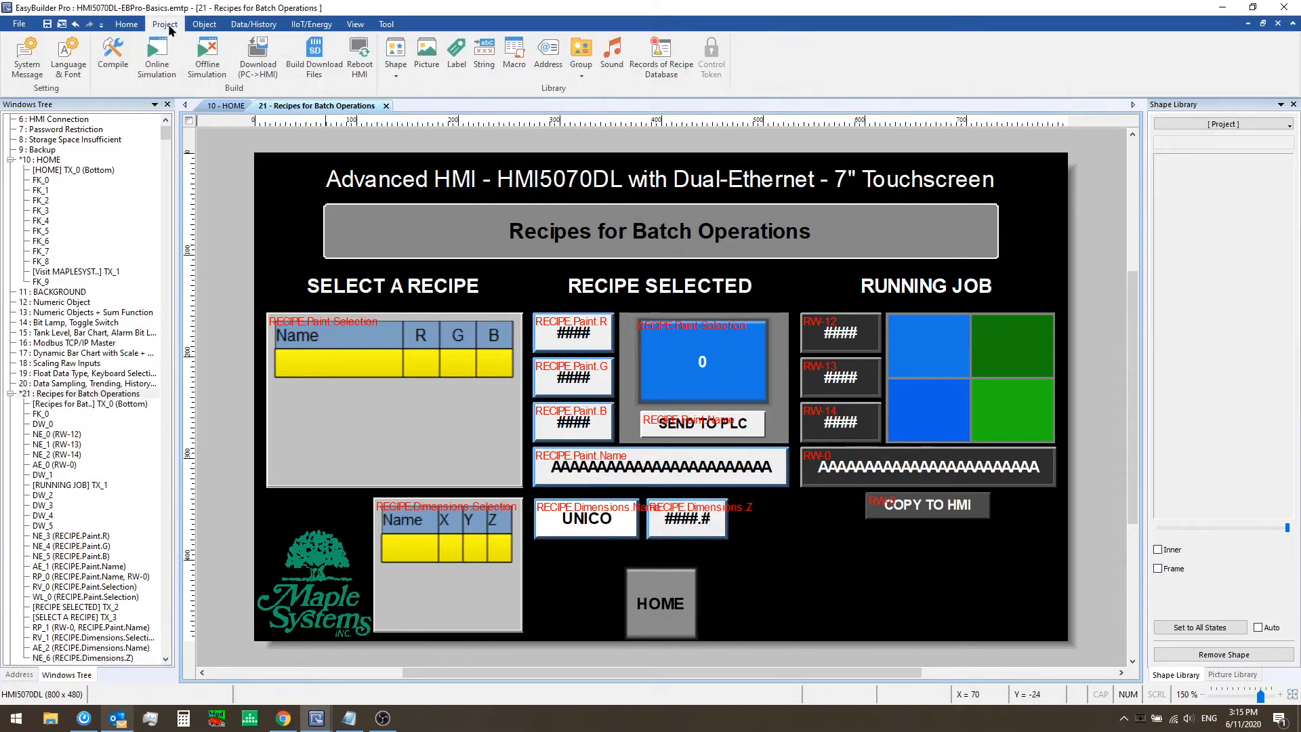
click(206, 57)
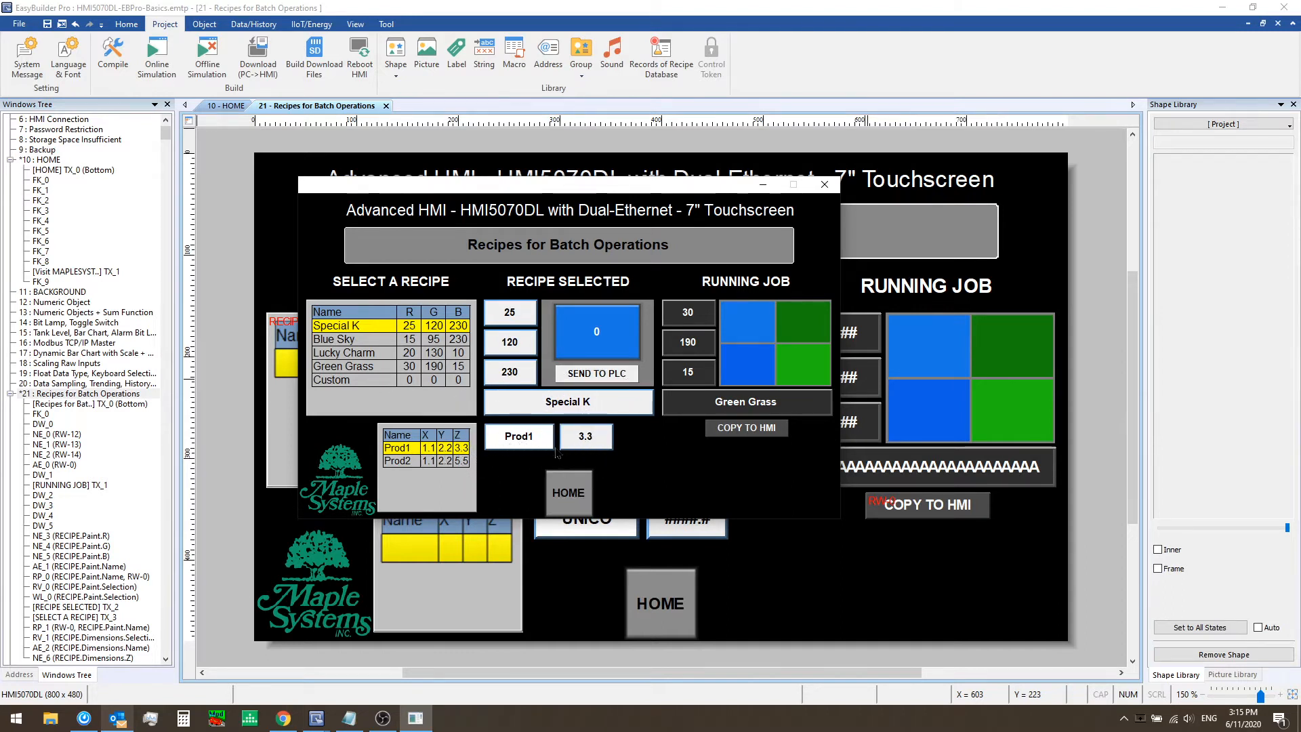
click(411, 462)
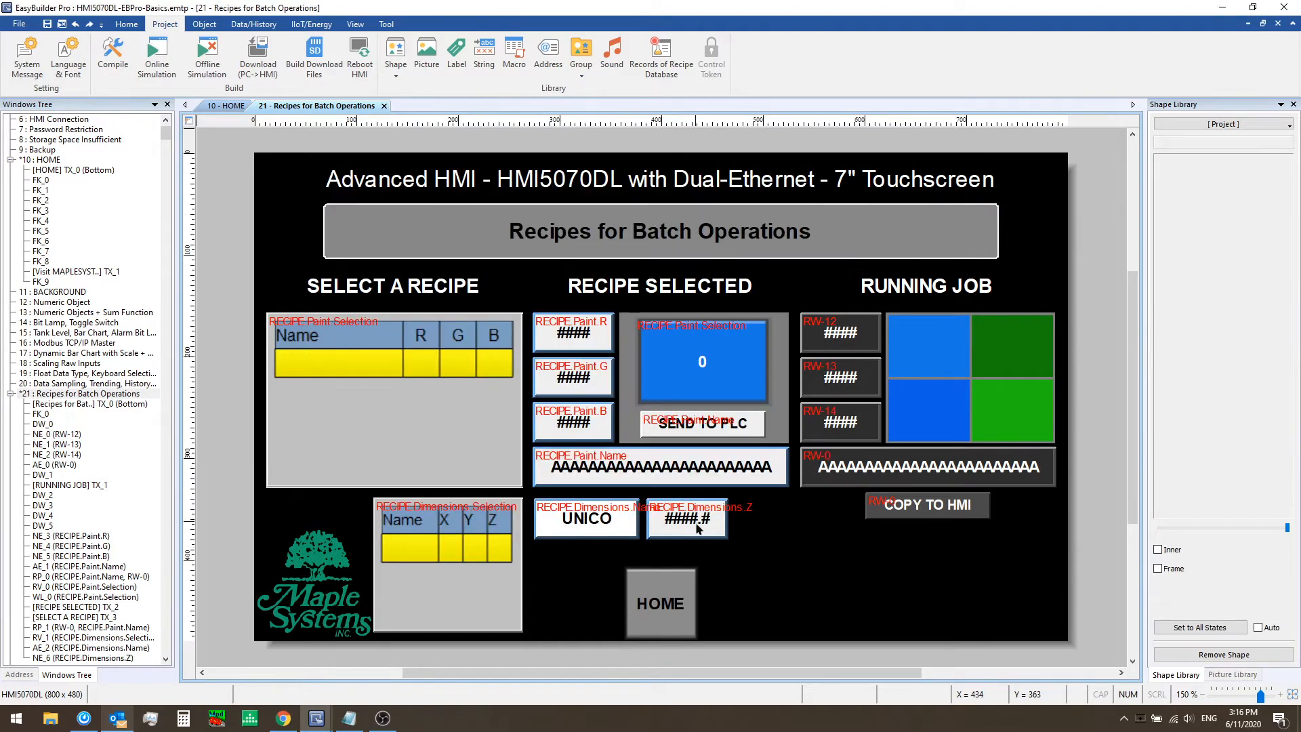
Delete the Z numeric object, the Dimensions name object and the Dimensions selection table
click(696, 522)
key(Delete)
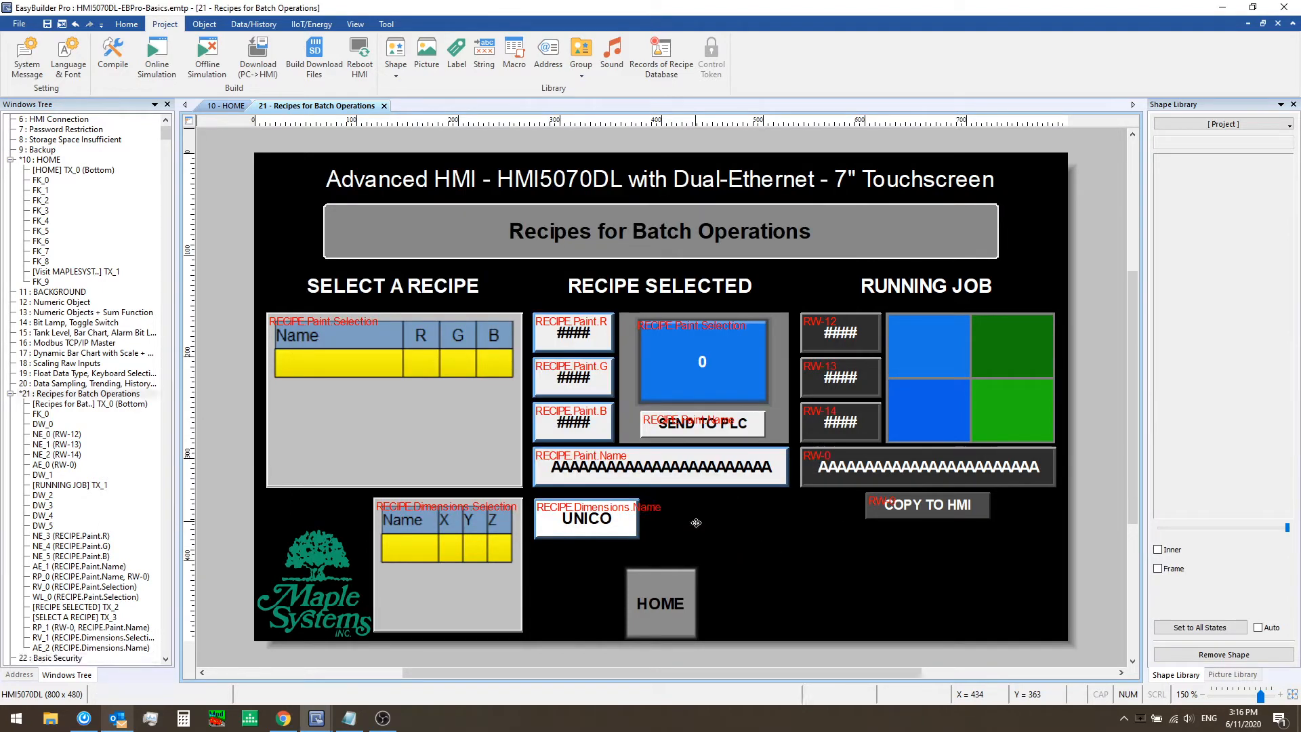
click(581, 515)
key(Delete)
click(471, 526)
key(Delete)
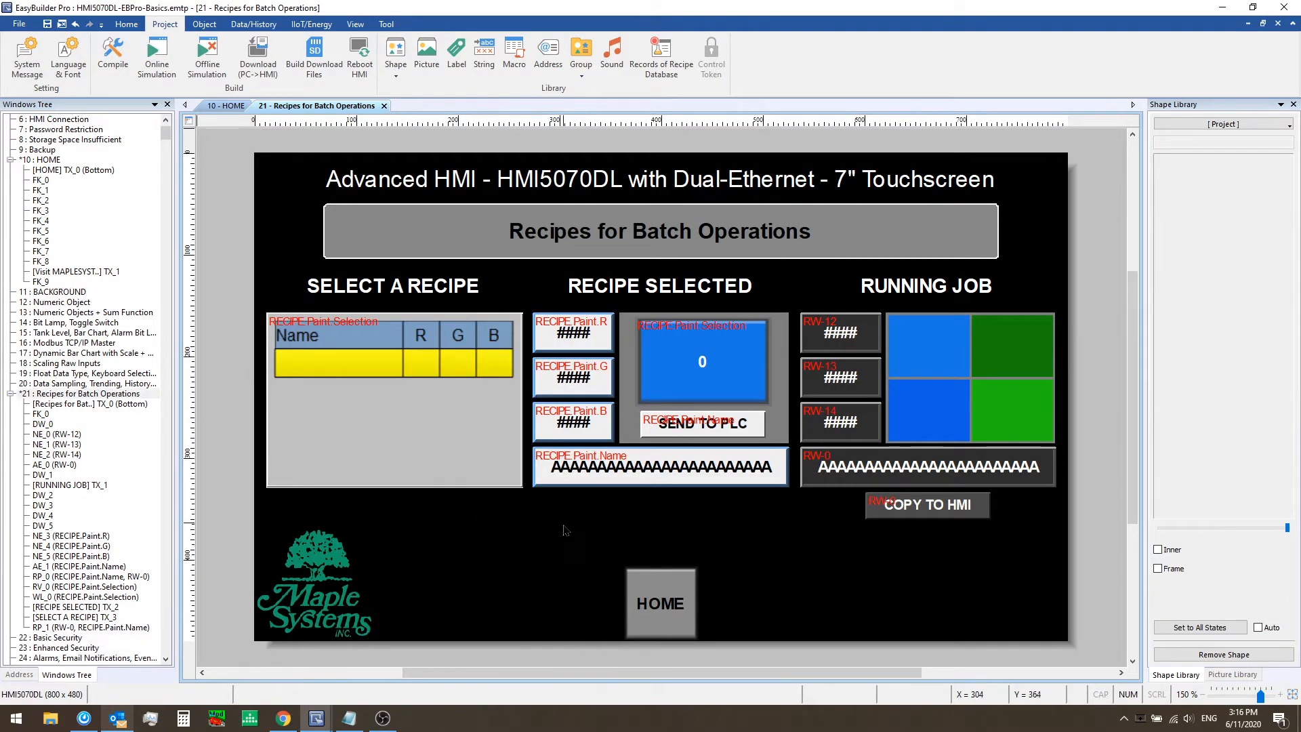
Paste the copied Command and Result objects below the Paint selection table
key(ctrl+v)
click(540, 588)
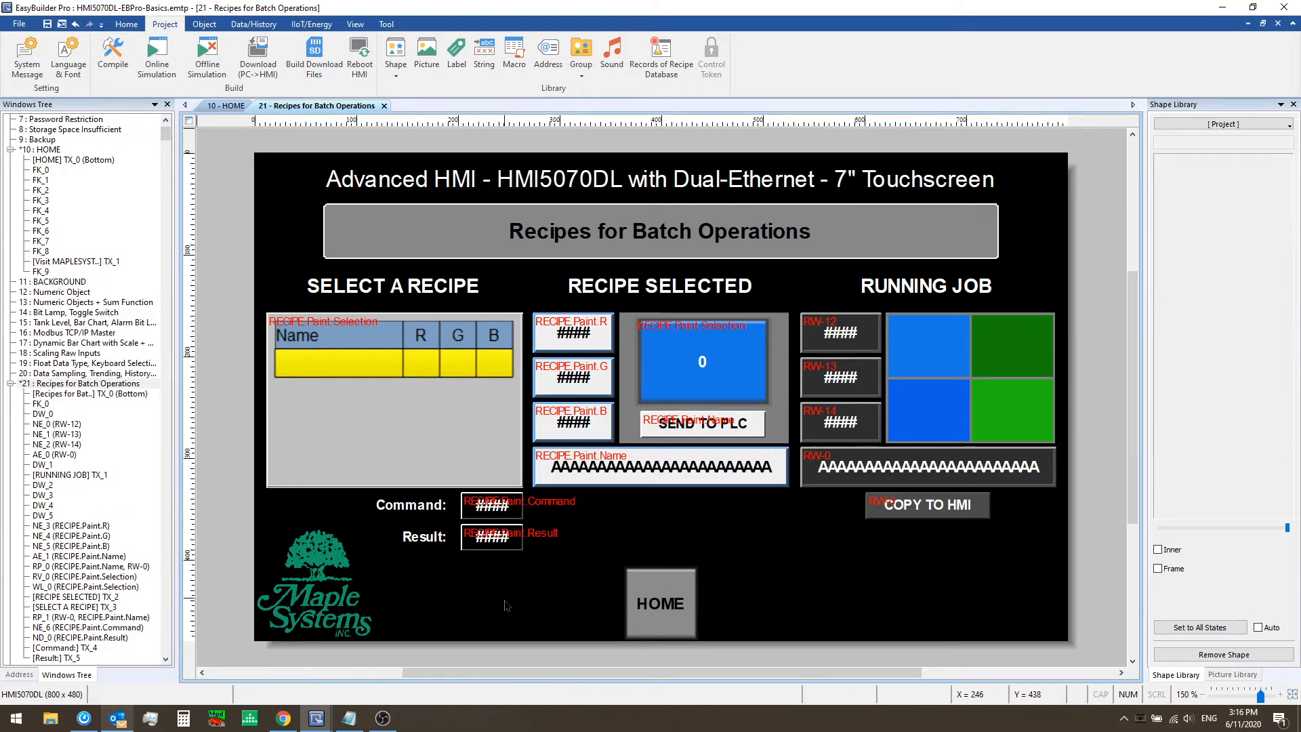
Check the Command numeric object's address is RECIPE Paint Command in its properties
click(492, 504)
double_click(491, 505)
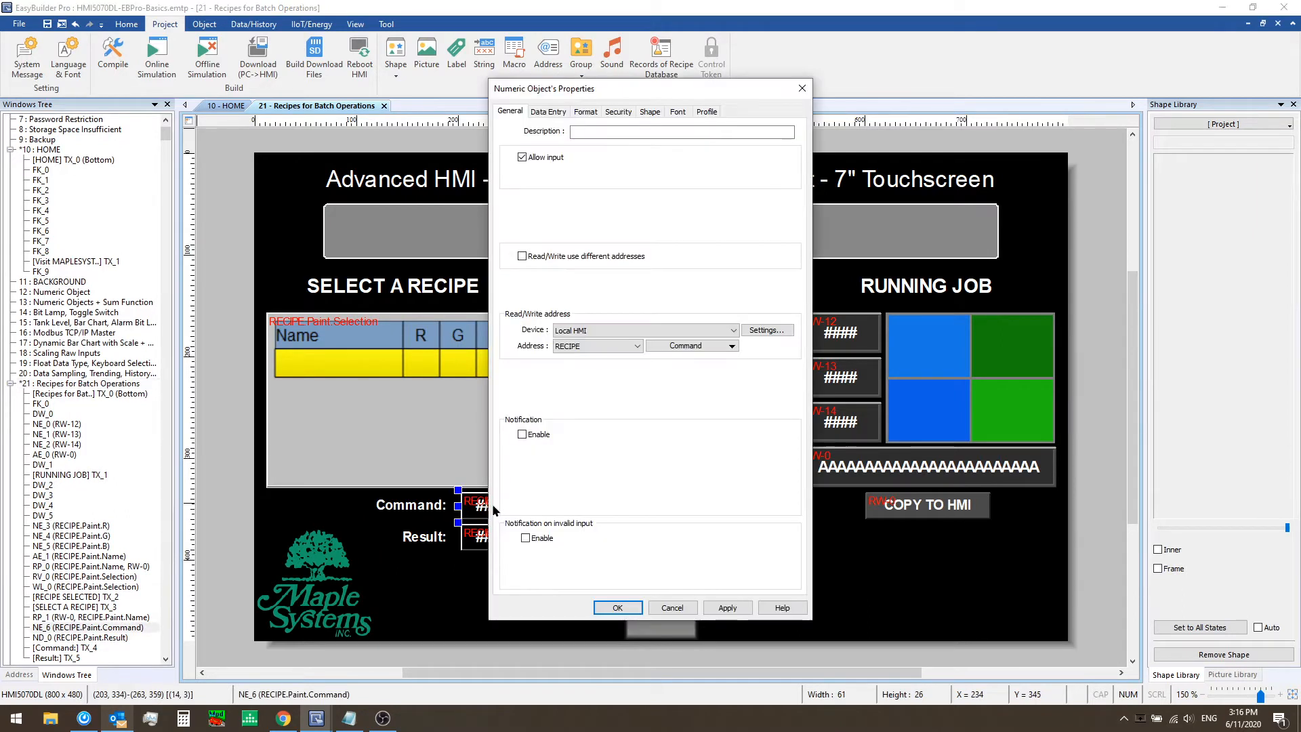
drag(608, 92, 720, 85)
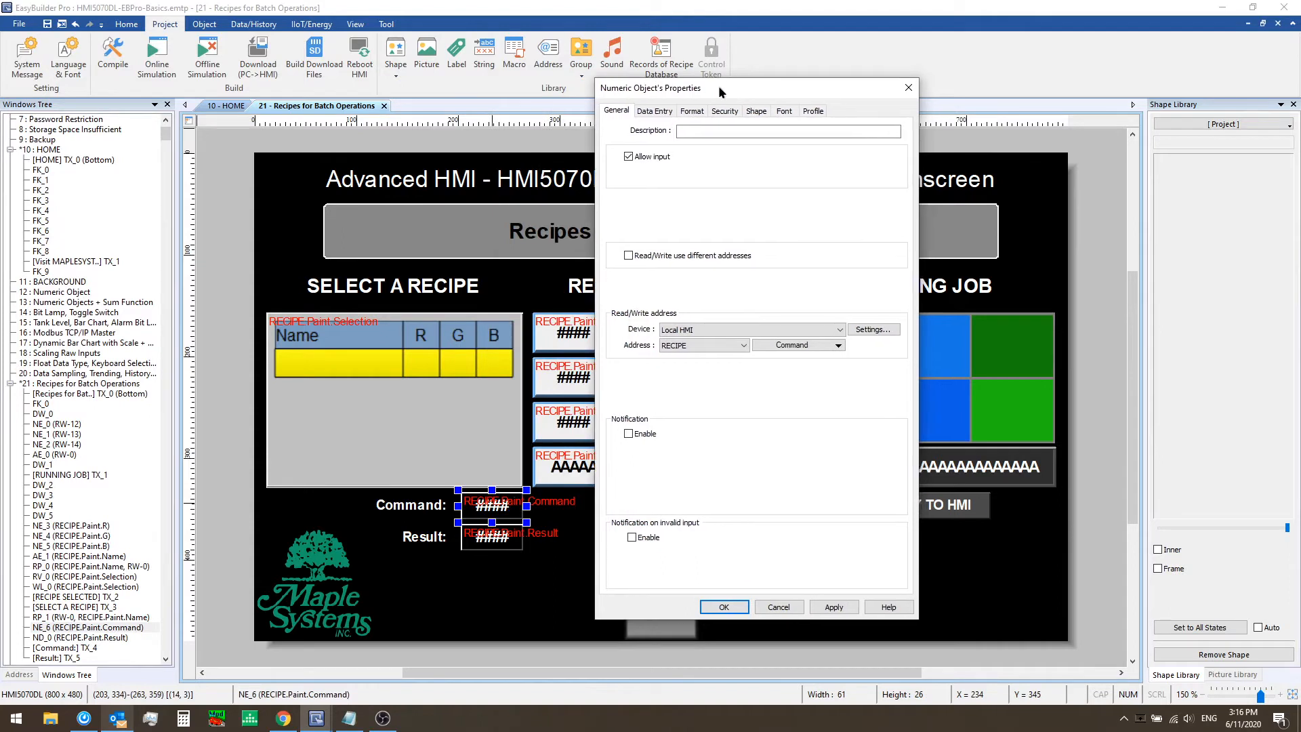
click(722, 344)
click(718, 481)
click(812, 345)
mouse_move(833, 364)
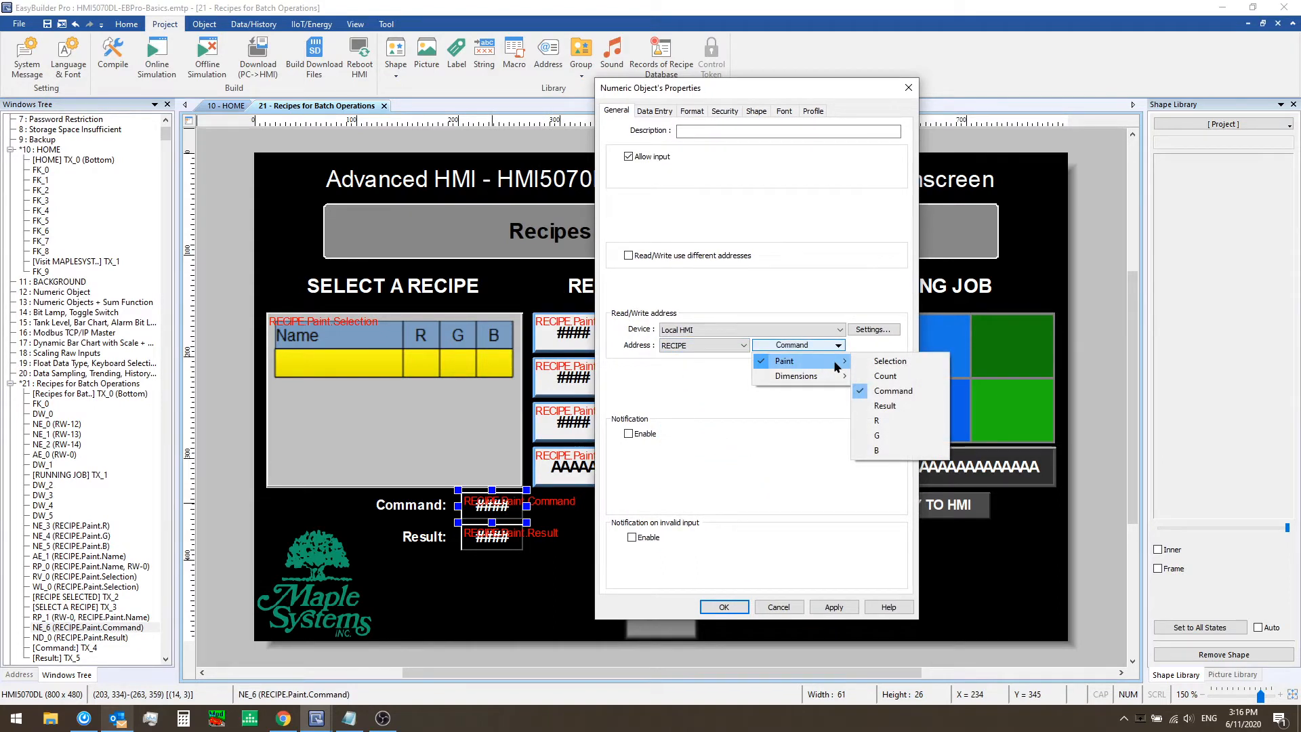
click(887, 391)
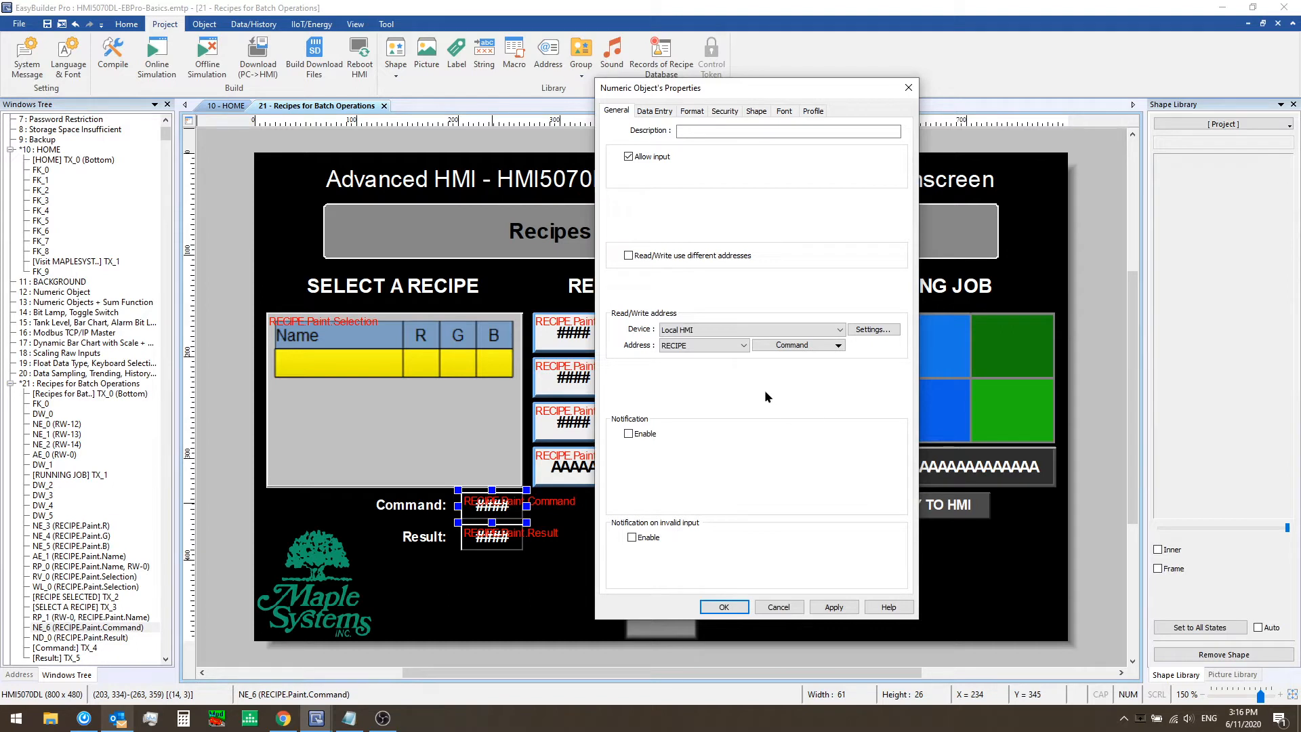
click(724, 607)
Check the Result numeric object's address is RECIPE Paint Result, and review the Command object's properties again
double_click(502, 534)
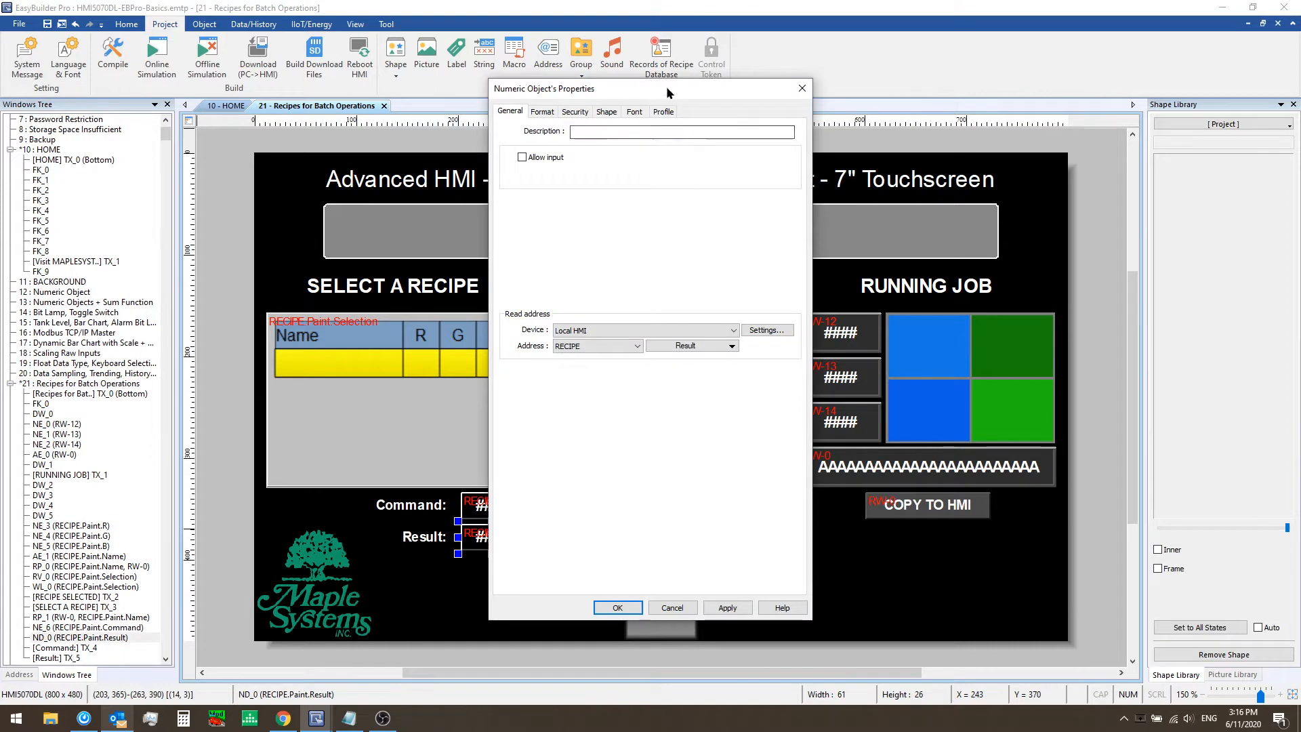
drag(665, 86, 732, 86)
click(705, 345)
click(704, 345)
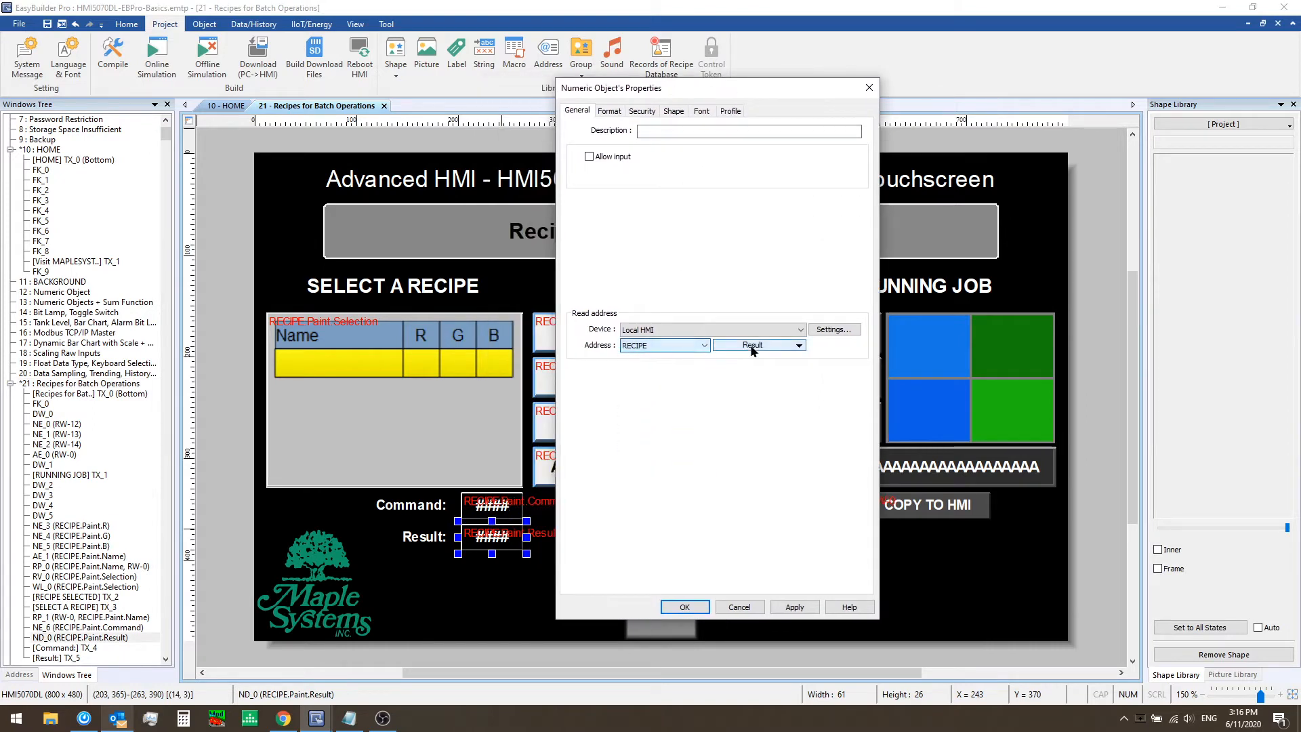
click(751, 344)
mouse_move(740, 366)
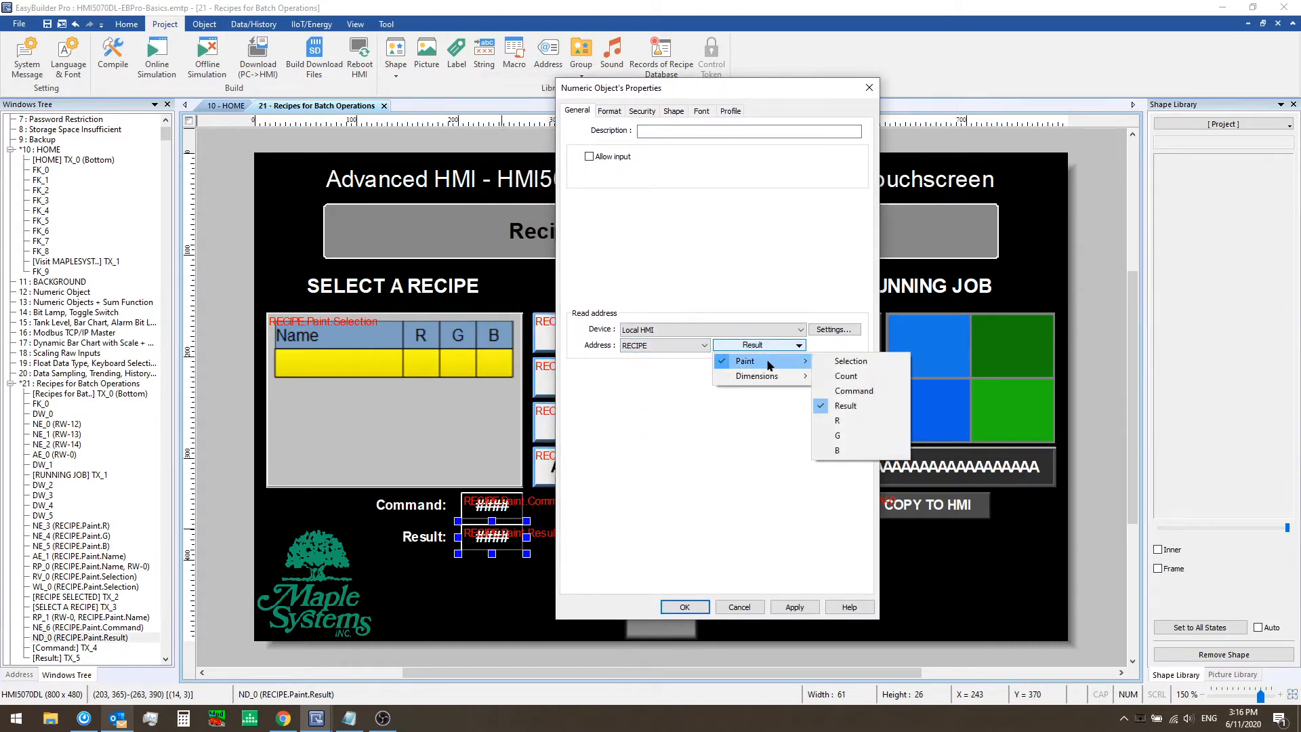
click(844, 406)
click(684, 606)
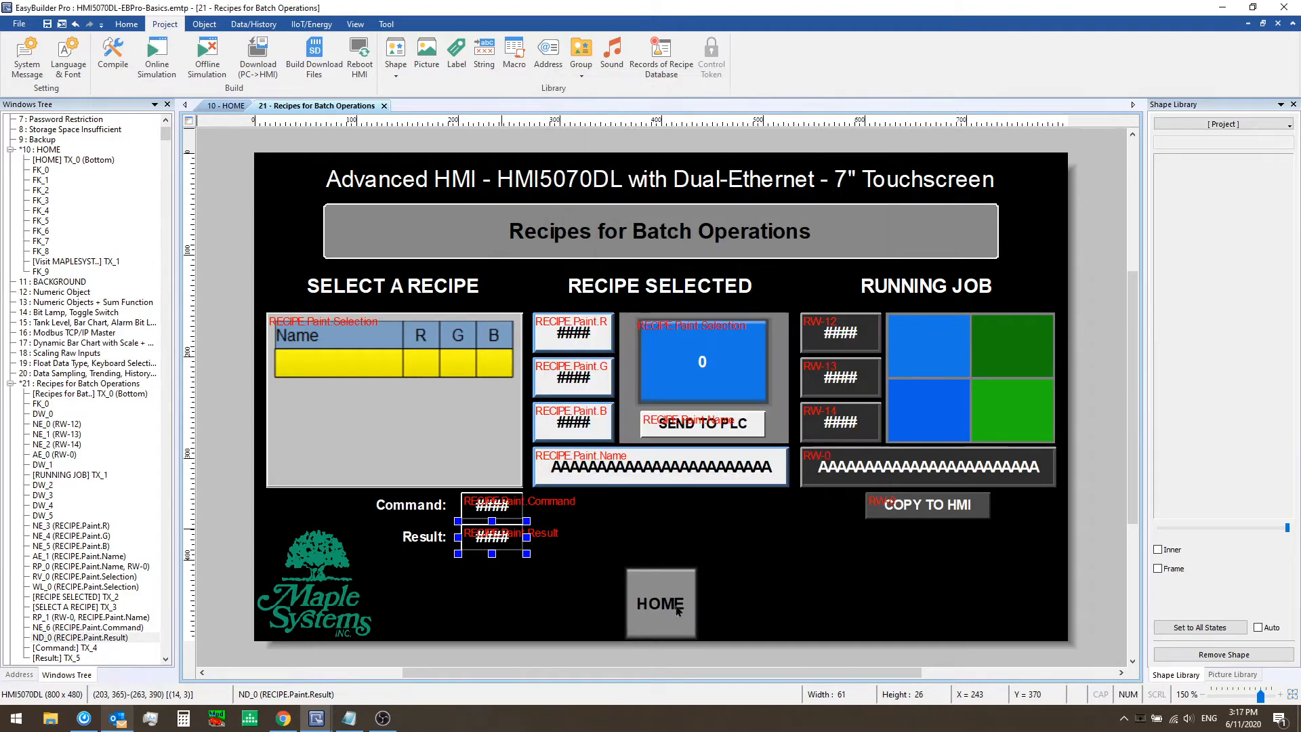
double_click(502, 544)
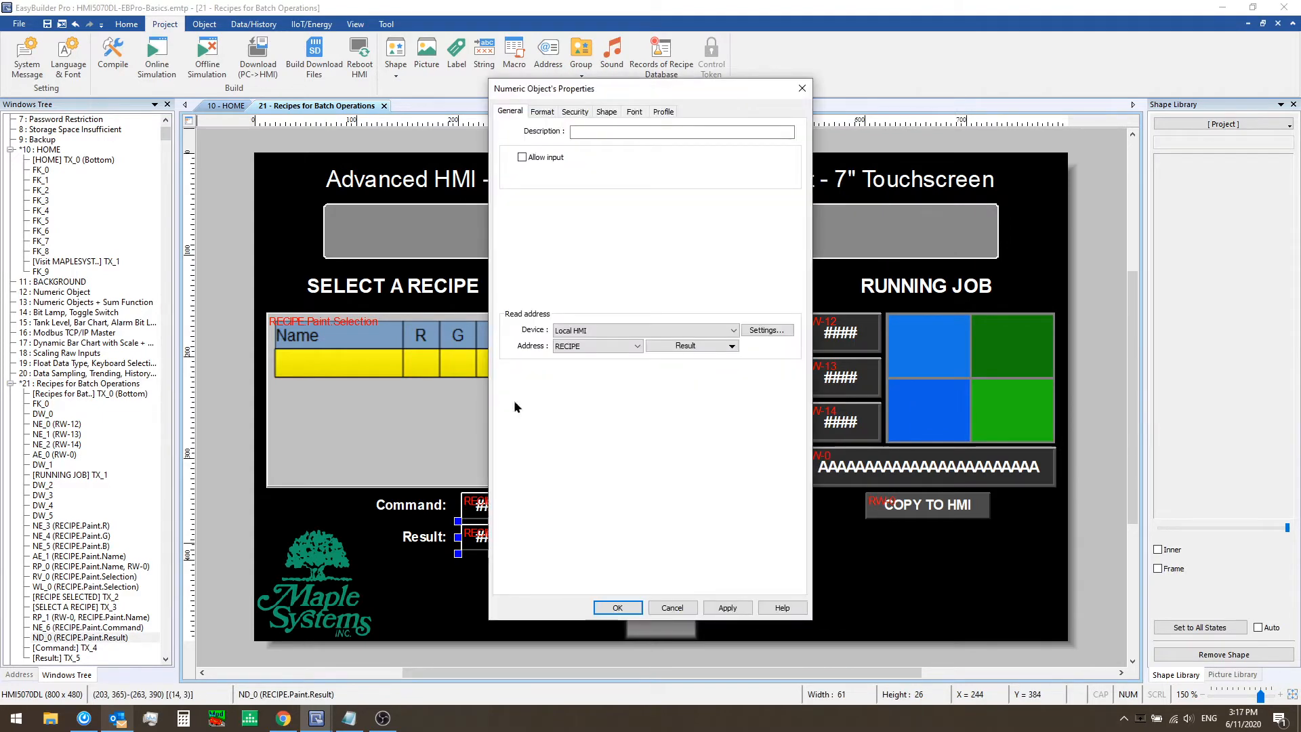
click(617, 607)
double_click(474, 504)
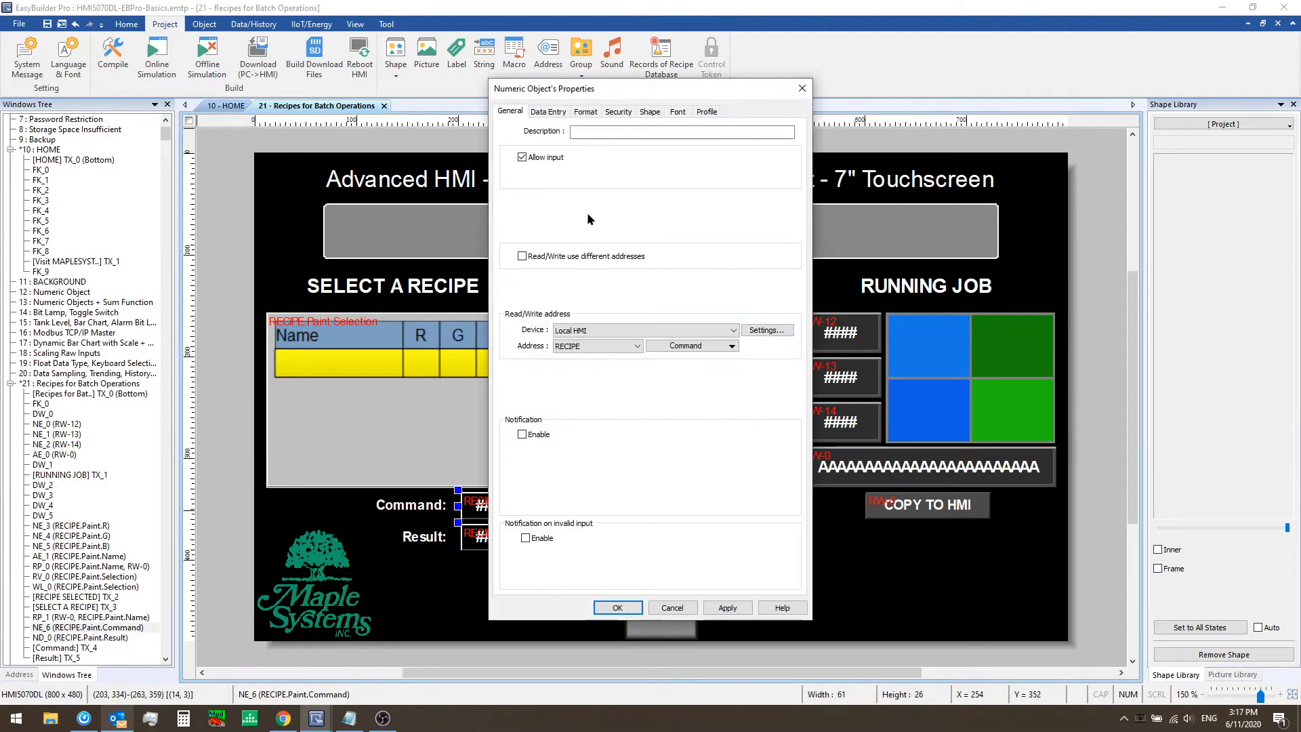
click(671, 607)
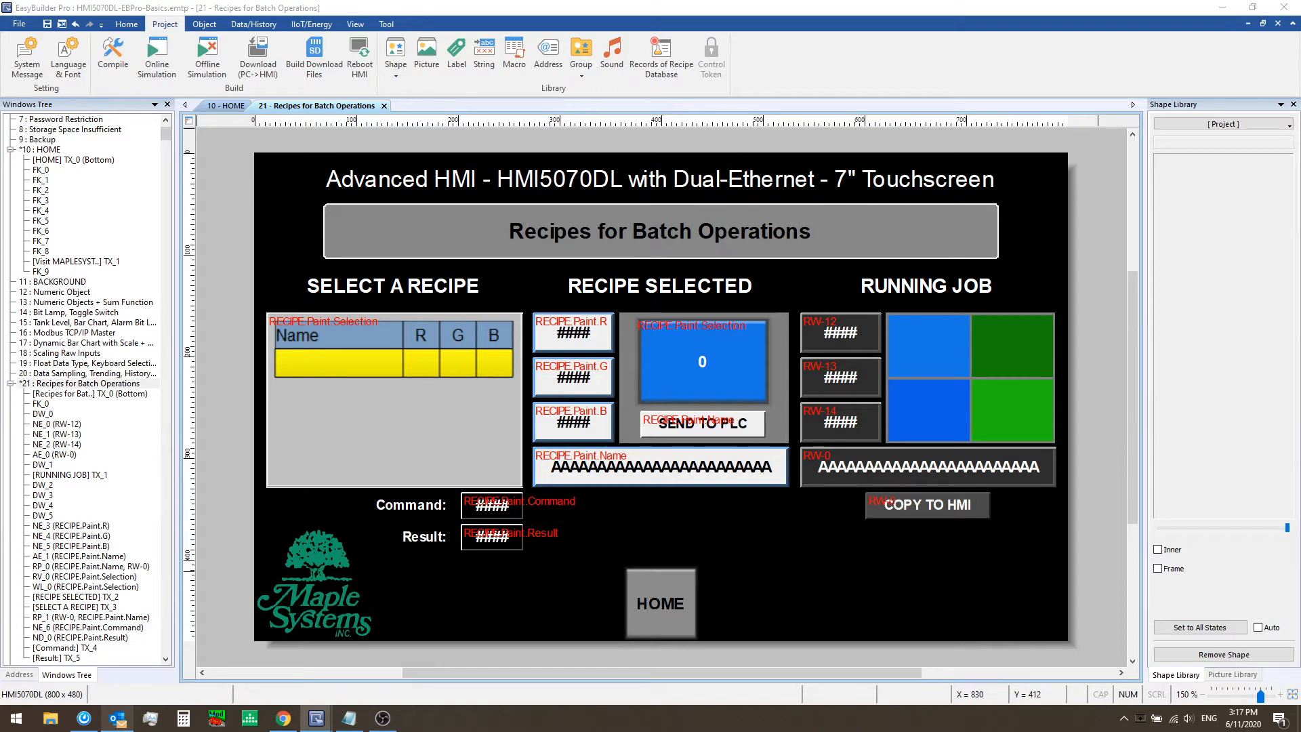
Paste the Commands and Result legend text below the Command and Result objects
click(493, 595)
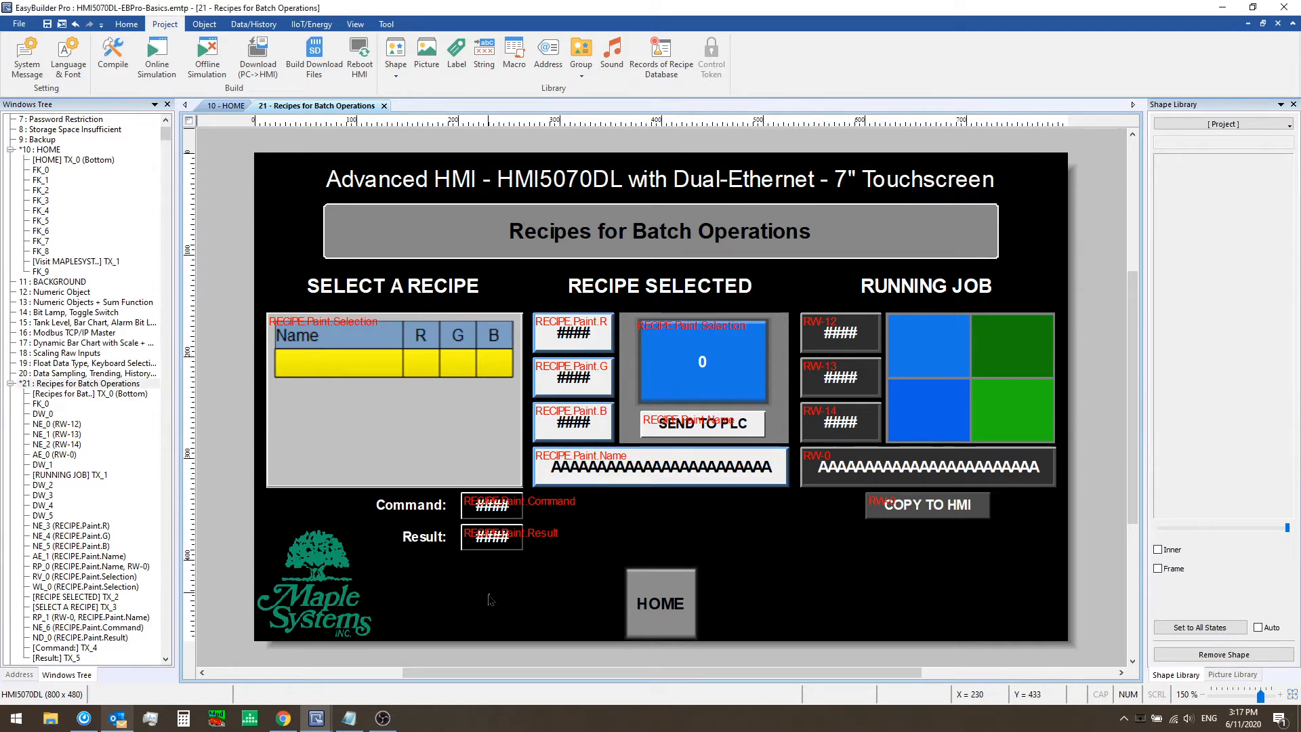
key(ctrl+v)
click(1017, 591)
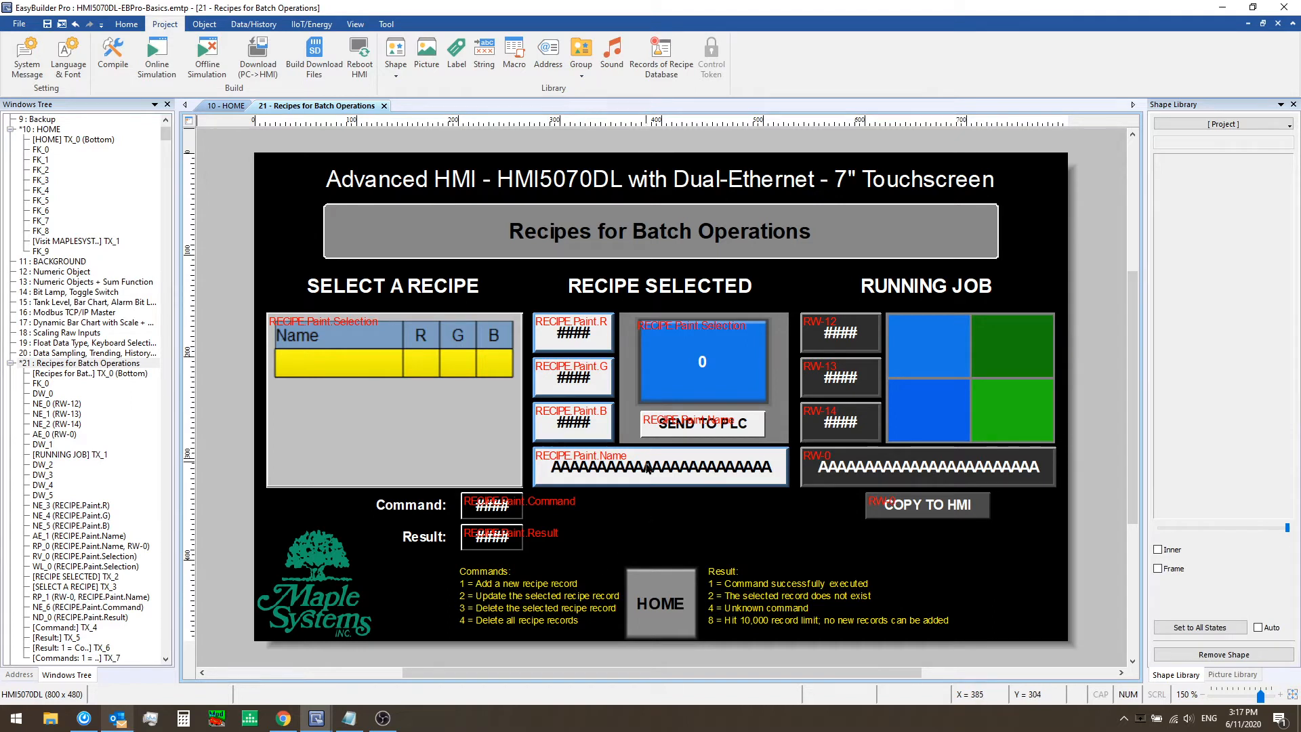
Inspect the recipe addresses of the Paint R numeric object and the Paint Name ASCII object
click(558, 319)
double_click(559, 320)
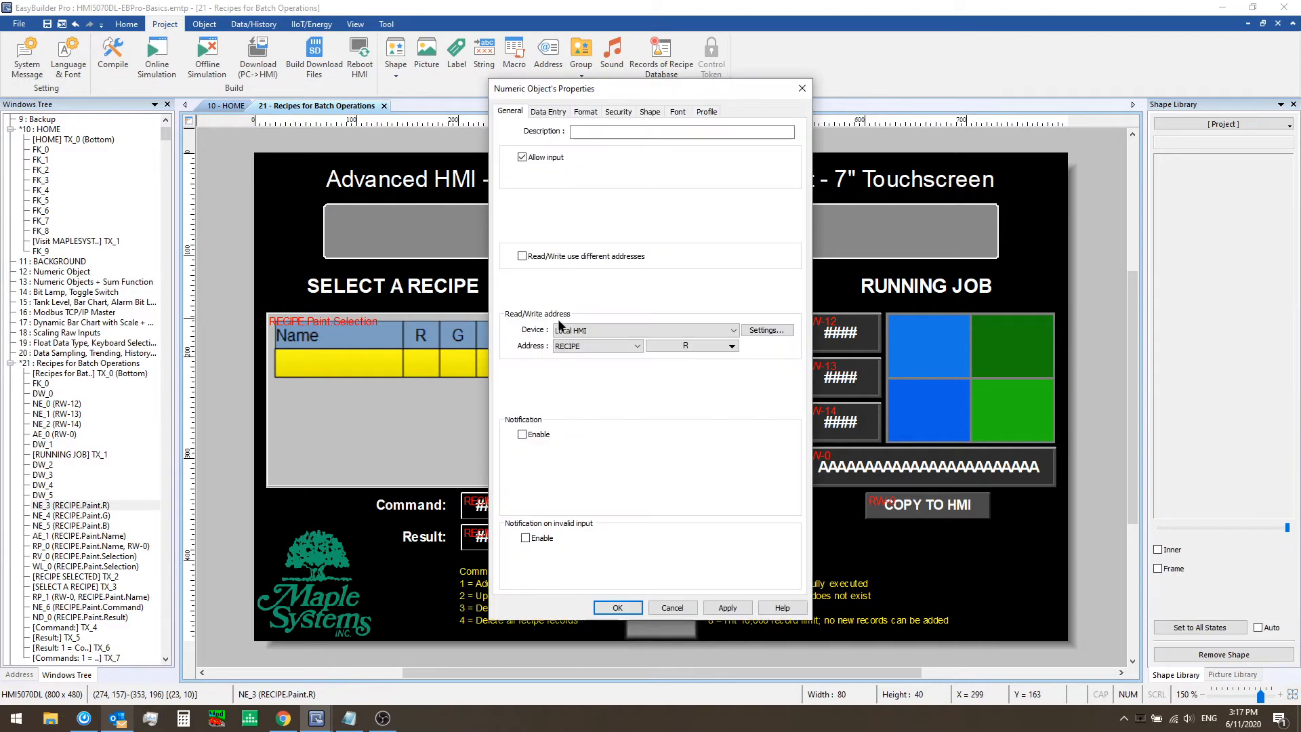
click(672, 607)
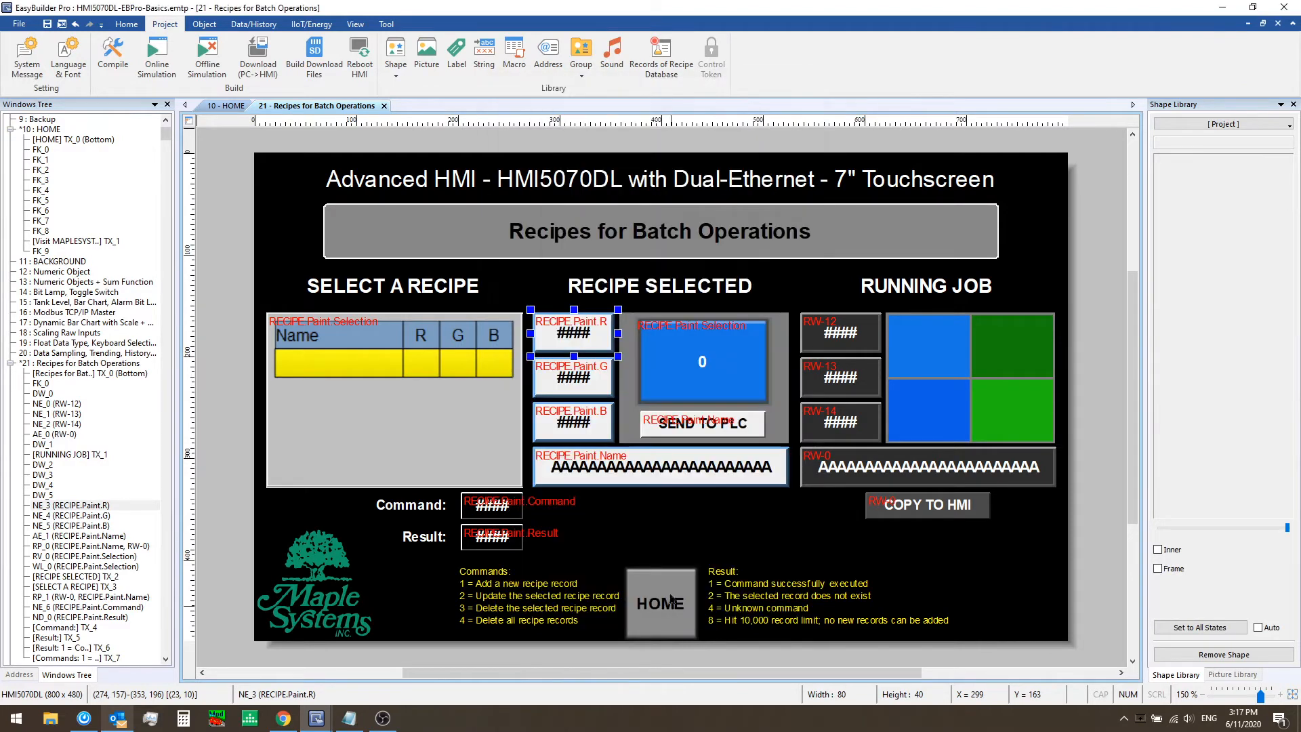
click(637, 462)
double_click(636, 461)
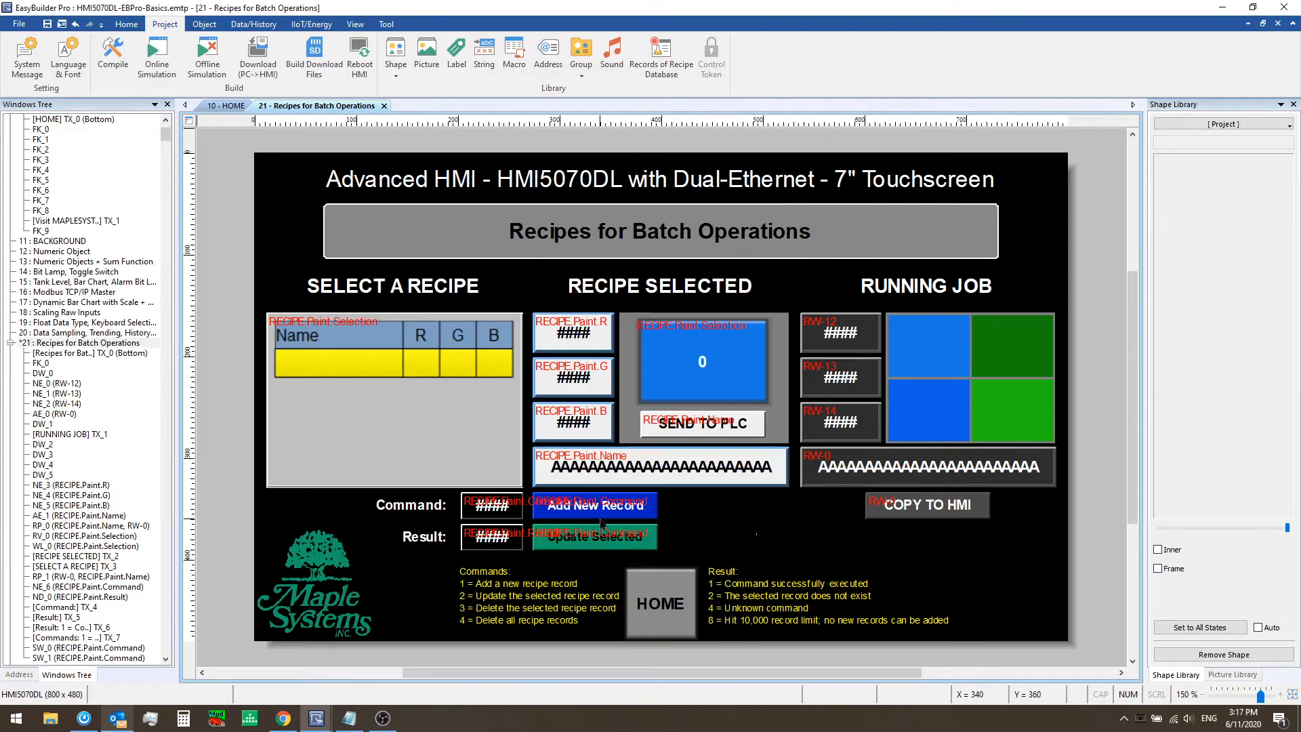
Inspect the write values of the Add New Record and Update Selected buttons
double_click(601, 522)
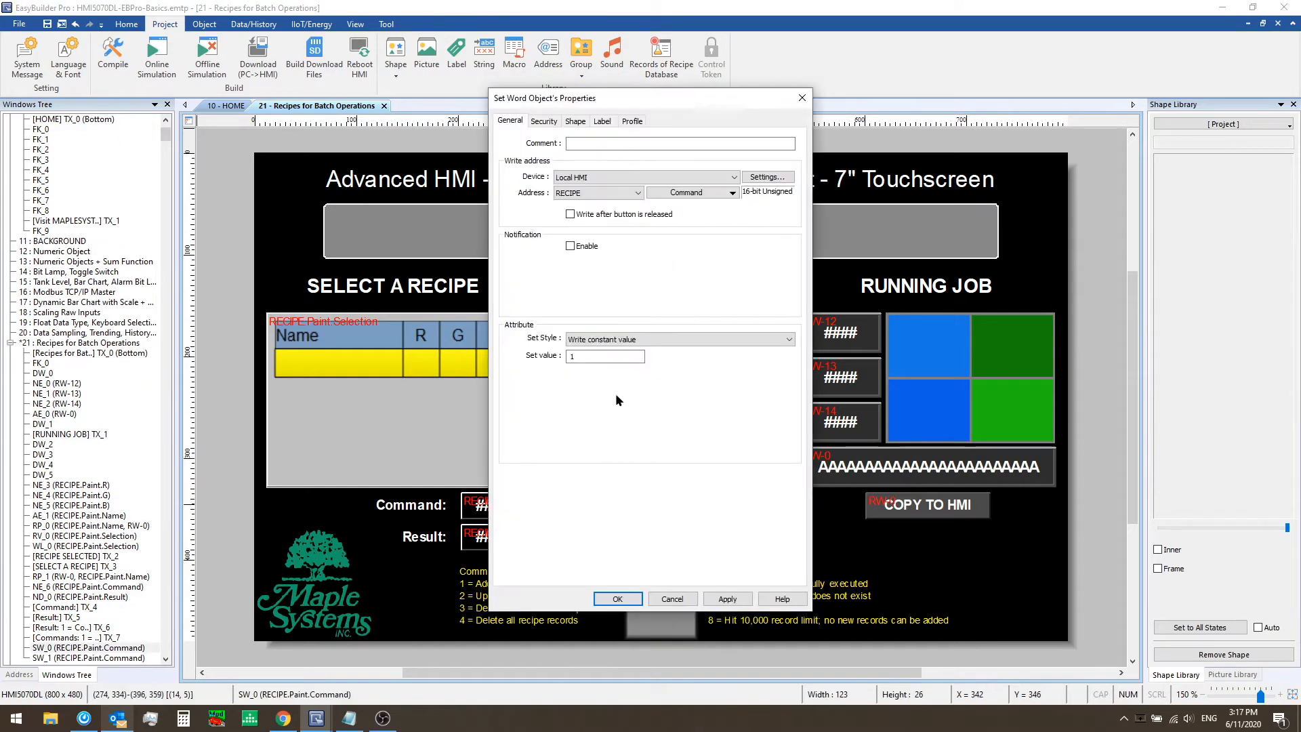
double_click(601, 359)
click(672, 599)
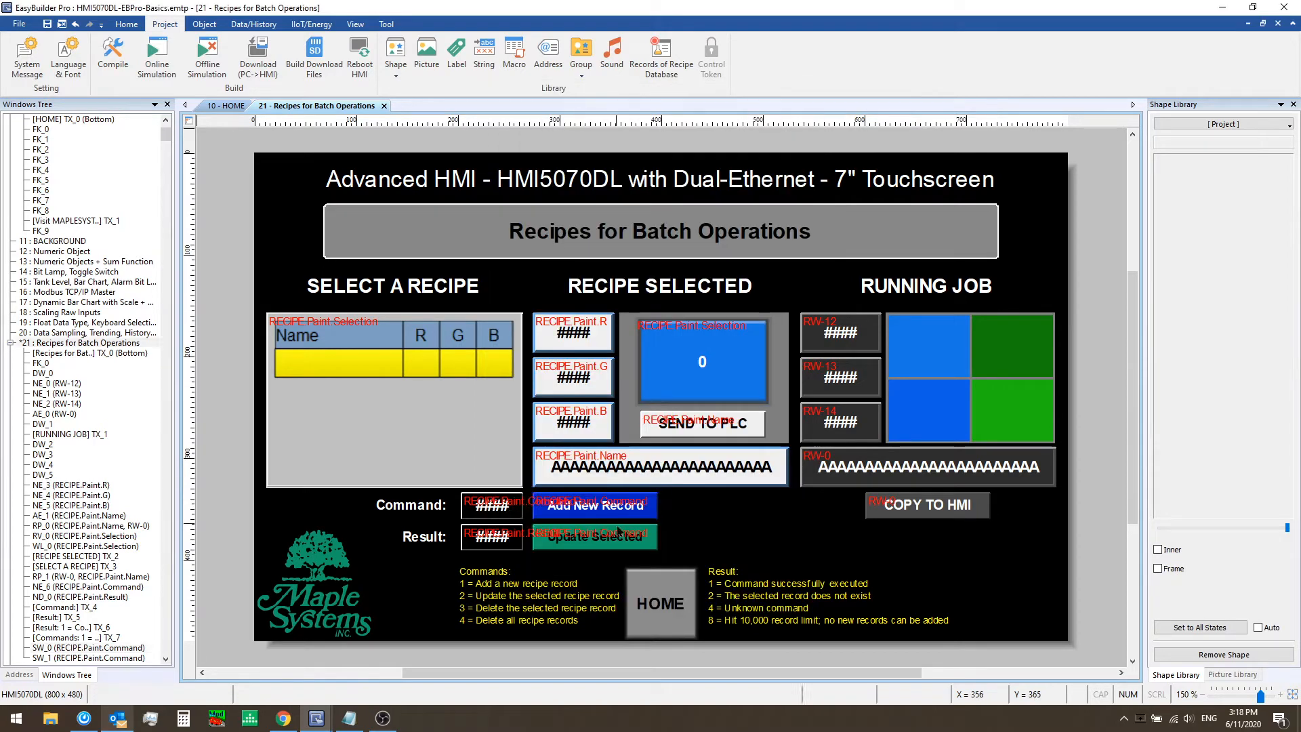
double_click(596, 537)
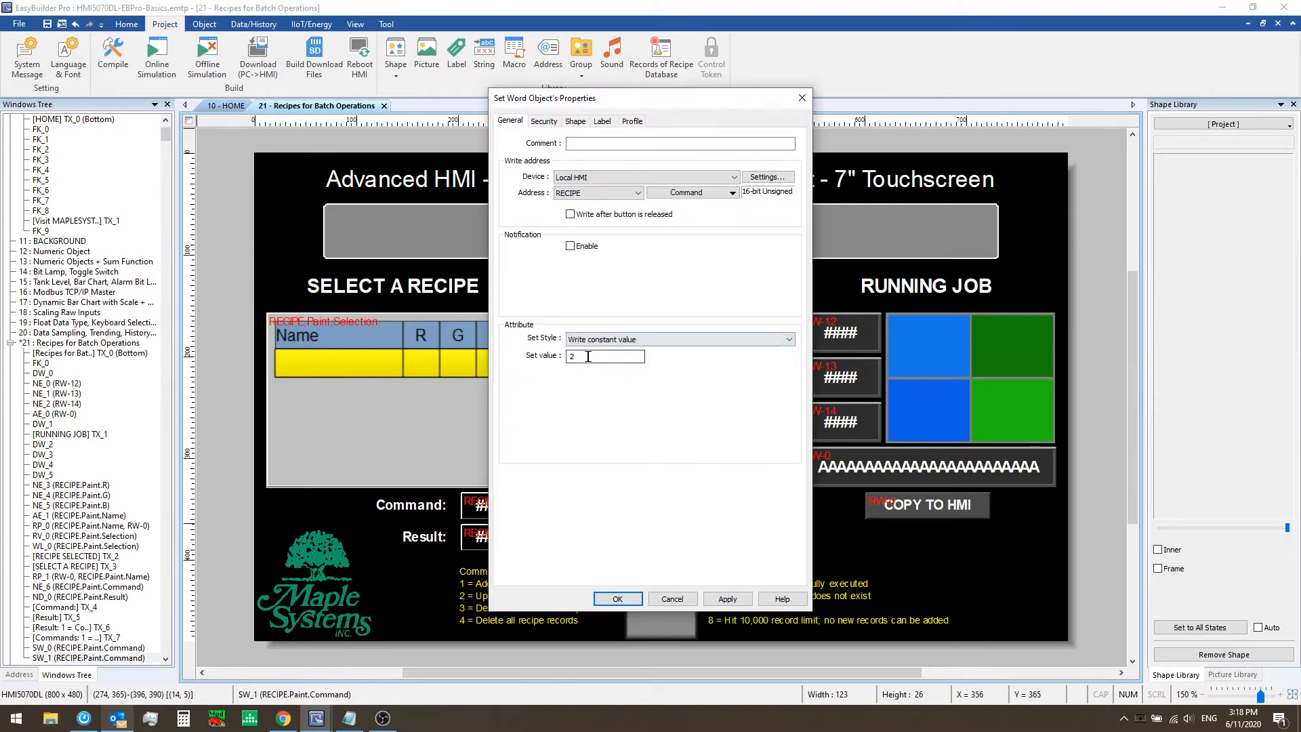
click(672, 598)
Run the offline simulation, select the Custom recipe and set its R value to 100
click(721, 527)
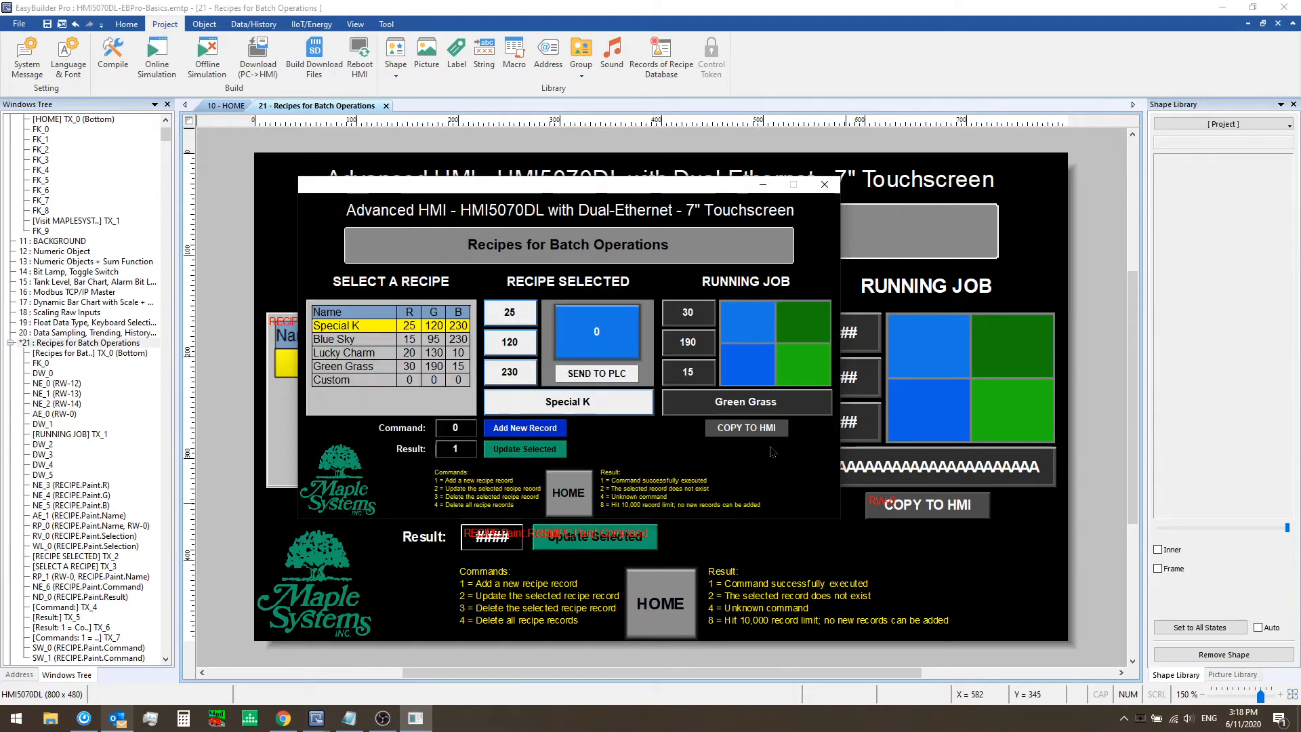
click(366, 384)
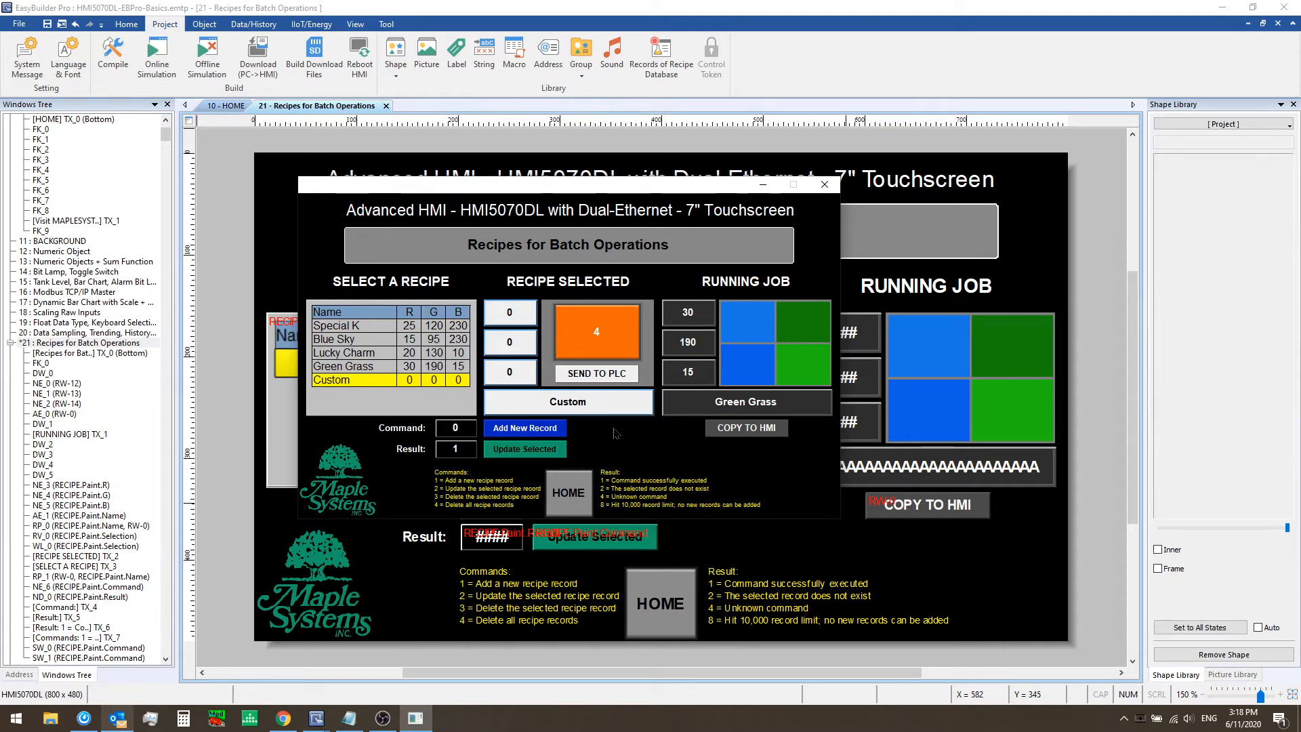
click(510, 313)
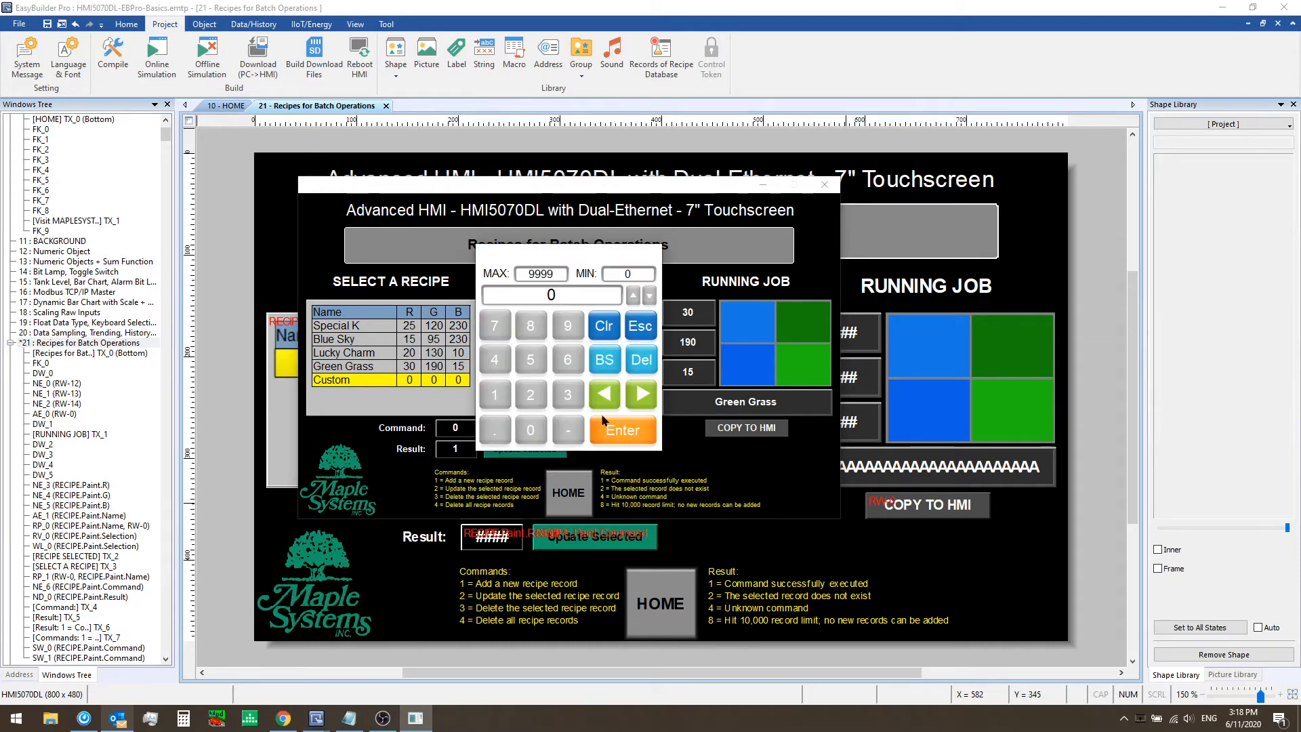
click(491, 390)
click(529, 425)
click(529, 426)
click(613, 434)
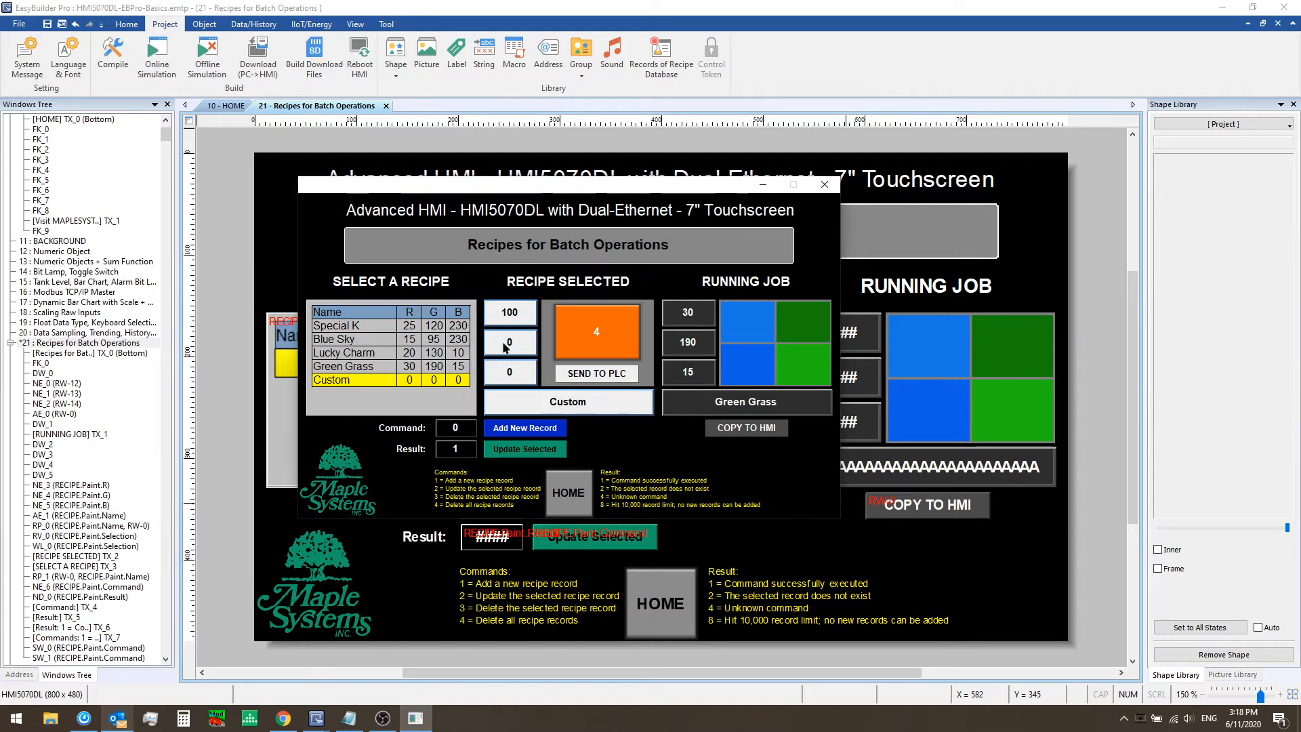
Set the G and B values to 1000 and name the recipe Grey Sky
click(504, 348)
click(494, 395)
click(531, 428)
click(530, 429)
click(531, 428)
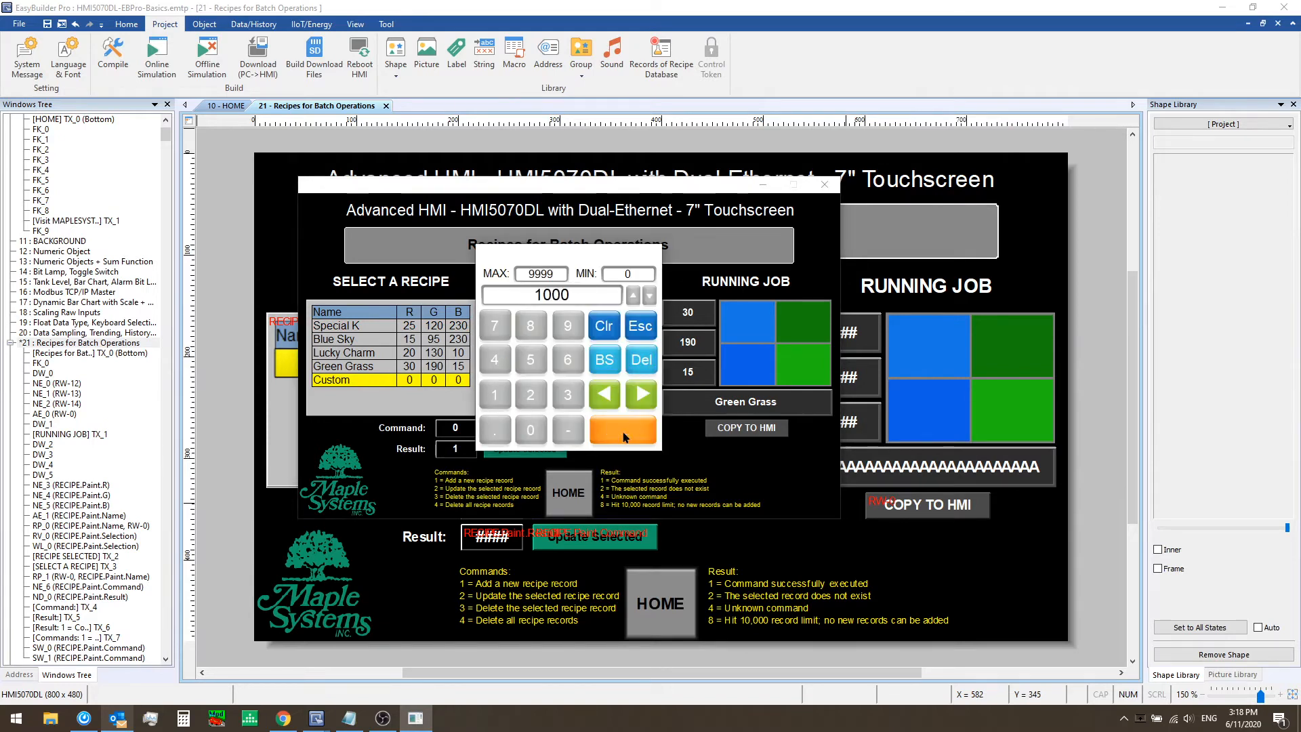
click(623, 437)
click(513, 372)
click(489, 395)
click(533, 432)
click(533, 432)
click(533, 432)
click(607, 434)
click(557, 400)
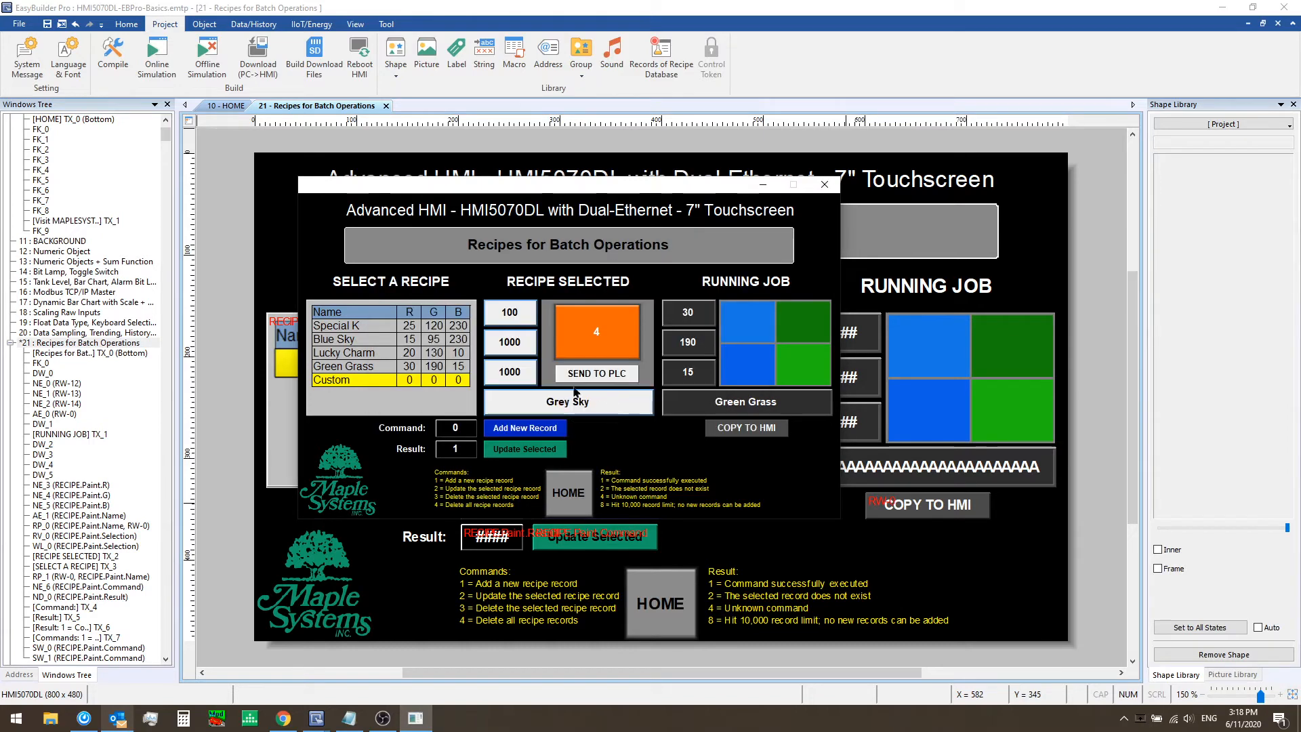
Set the G and B values to 100 and add Grey Sky as a new recipe record
click(521, 349)
text(1000)
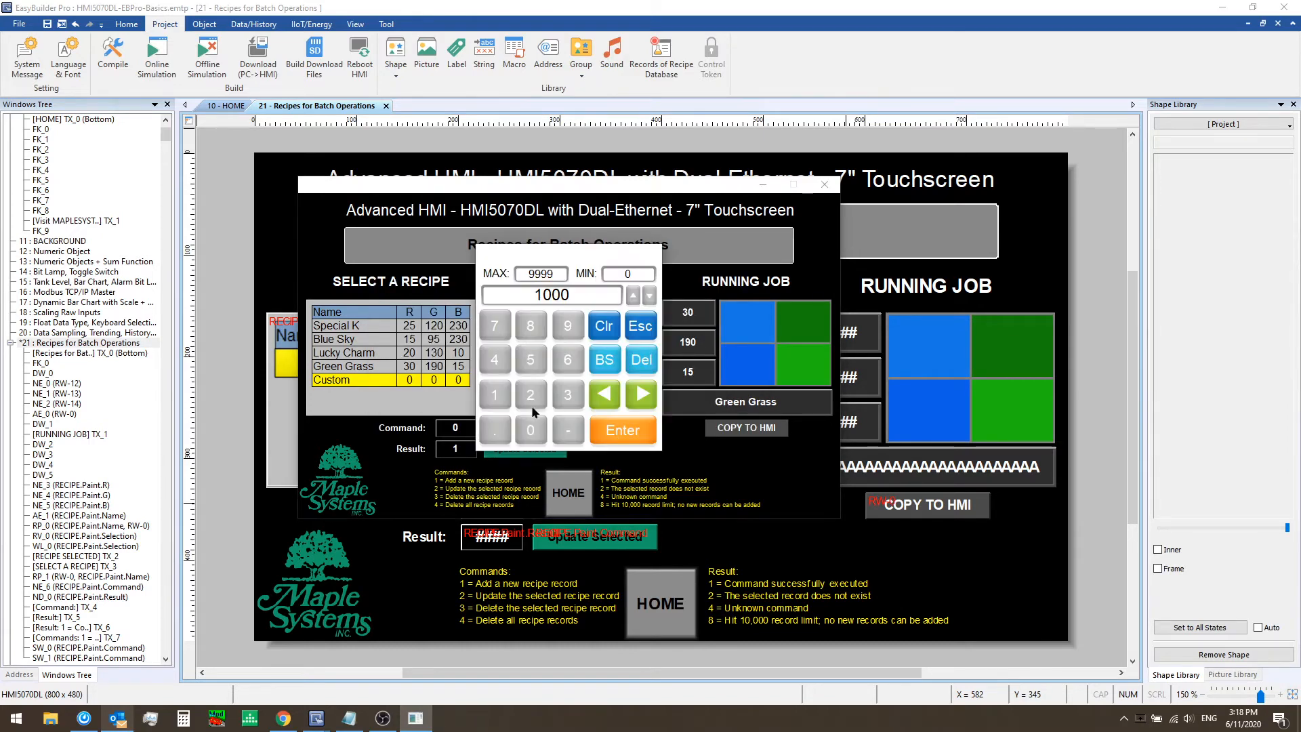
key(Return)
click(525, 427)
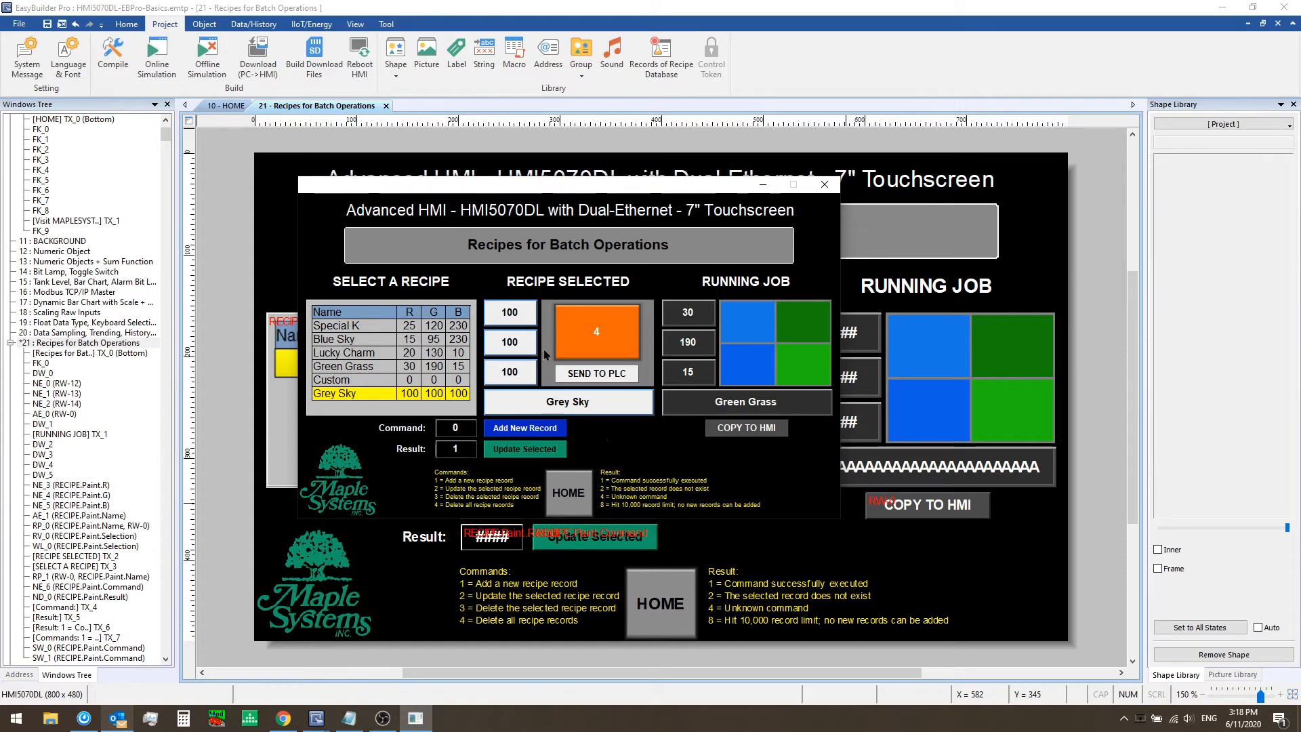
Set Grey Sky's R, G and B values to 120, update the selected record, and review the table rows
click(514, 318)
click(501, 395)
click(530, 397)
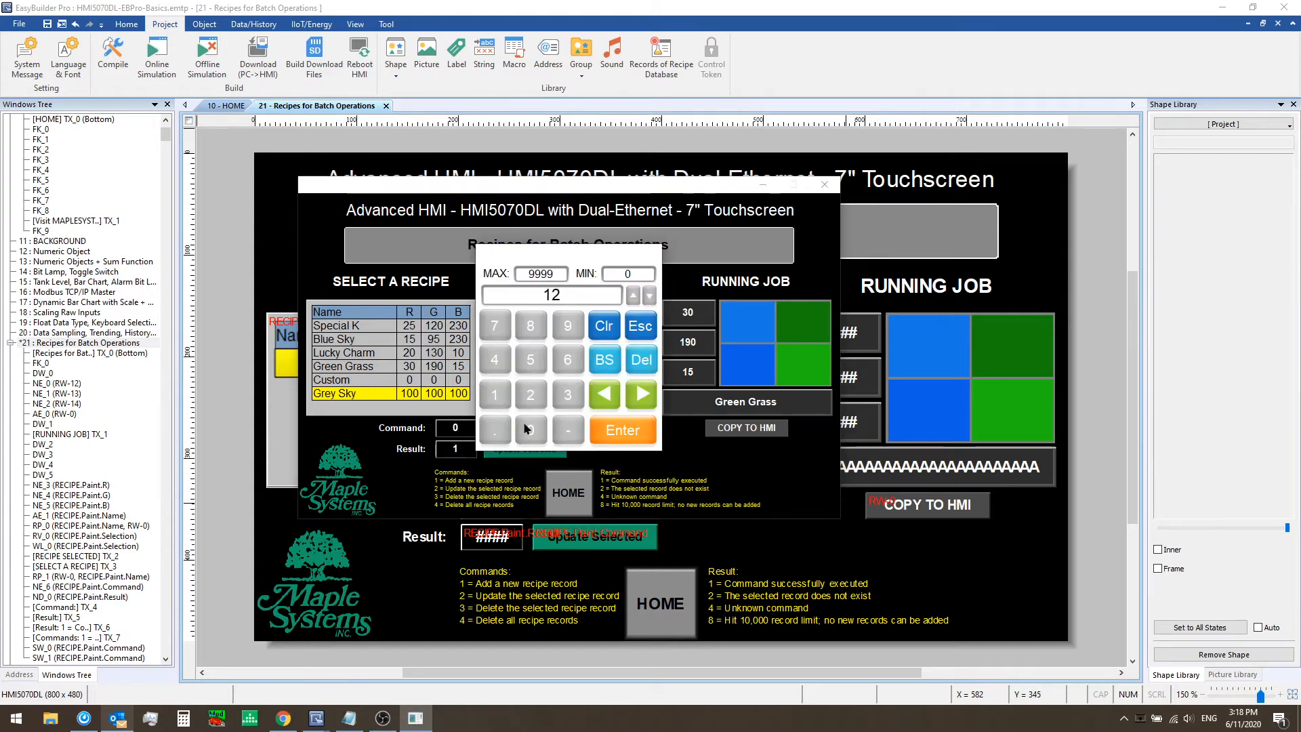
click(531, 430)
click(622, 430)
click(513, 387)
click(512, 389)
click(530, 393)
click(530, 430)
click(622, 429)
click(497, 379)
click(494, 395)
click(530, 395)
click(531, 429)
click(620, 432)
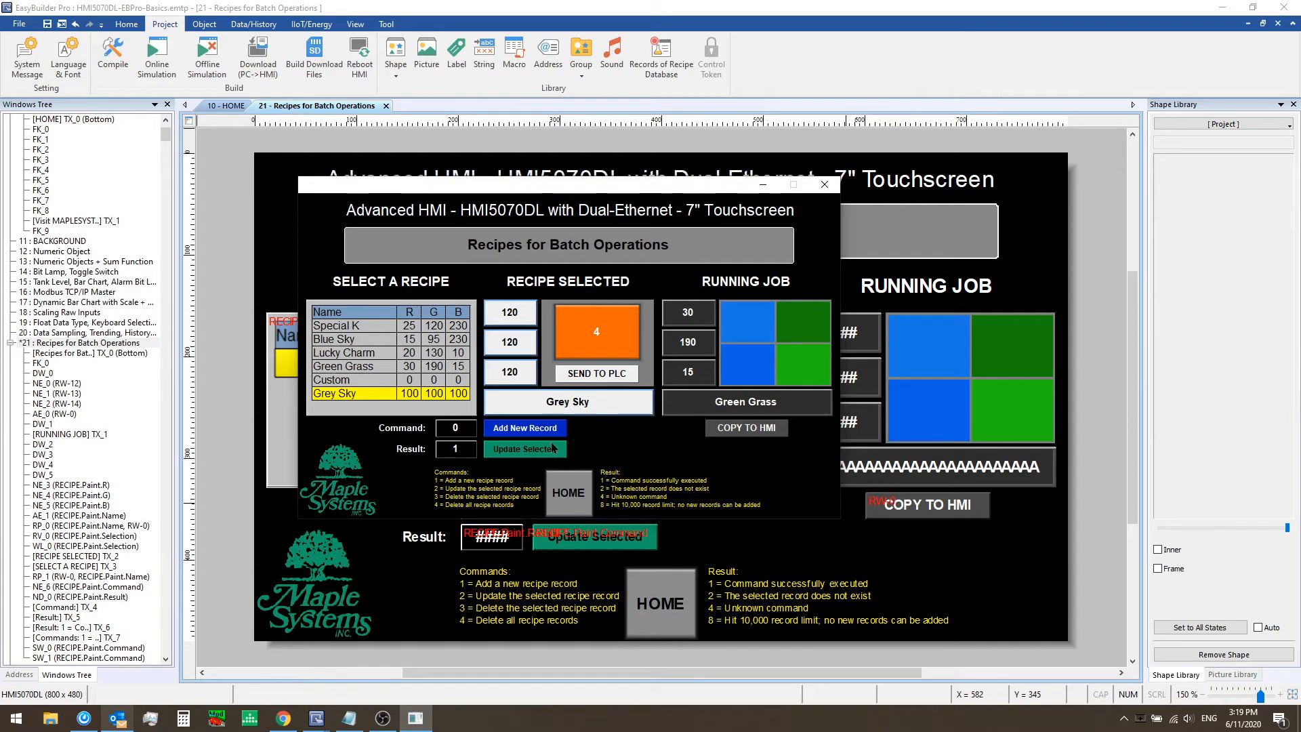
click(515, 452)
click(414, 369)
click(415, 395)
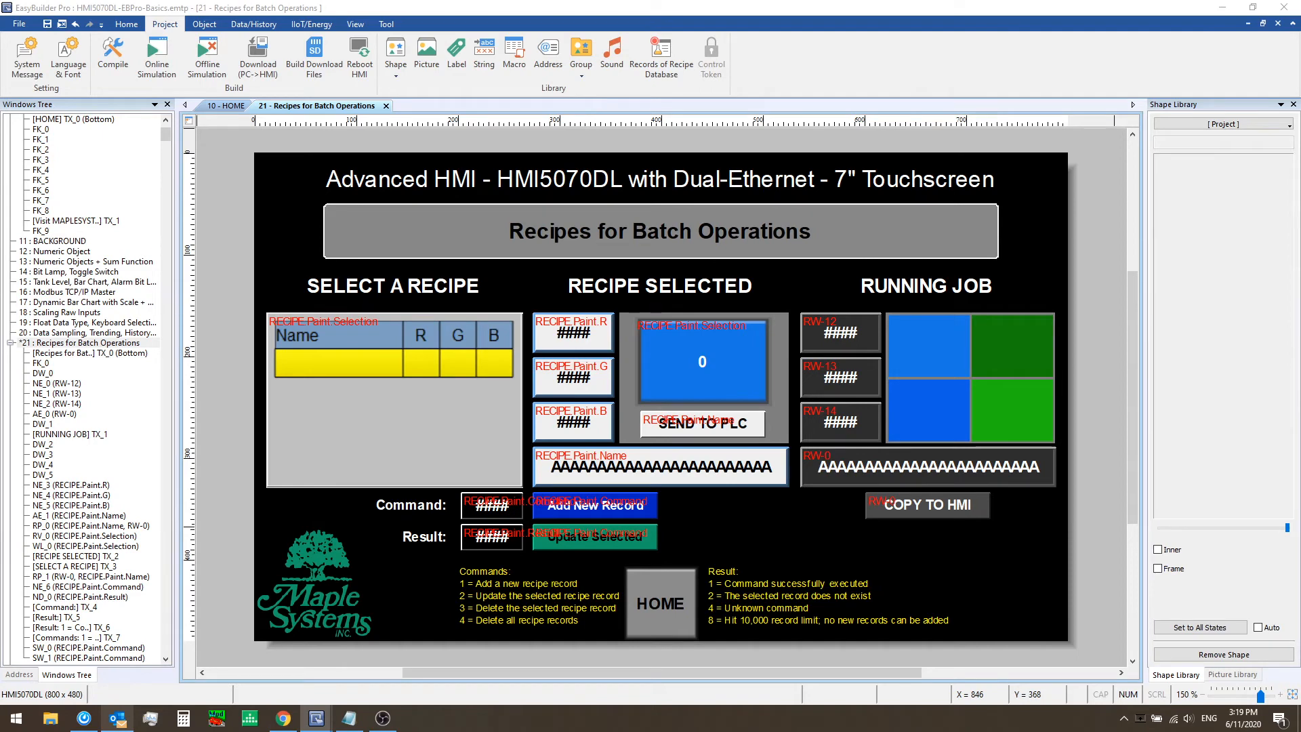
Paste Delete Selected and Delete ALL Records buttons beside the Command and Result rows and check Delete Selected's write value
click(827, 543)
key(ctrl+z)
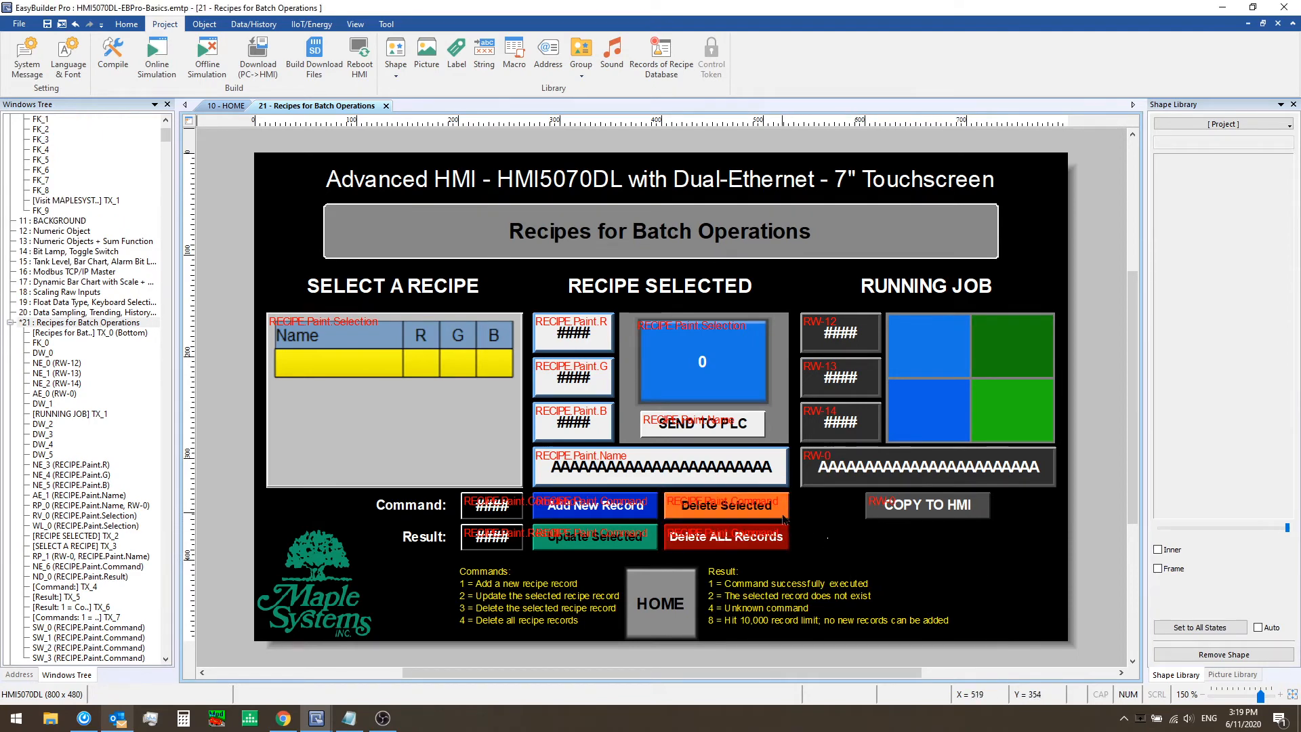
double_click(781, 518)
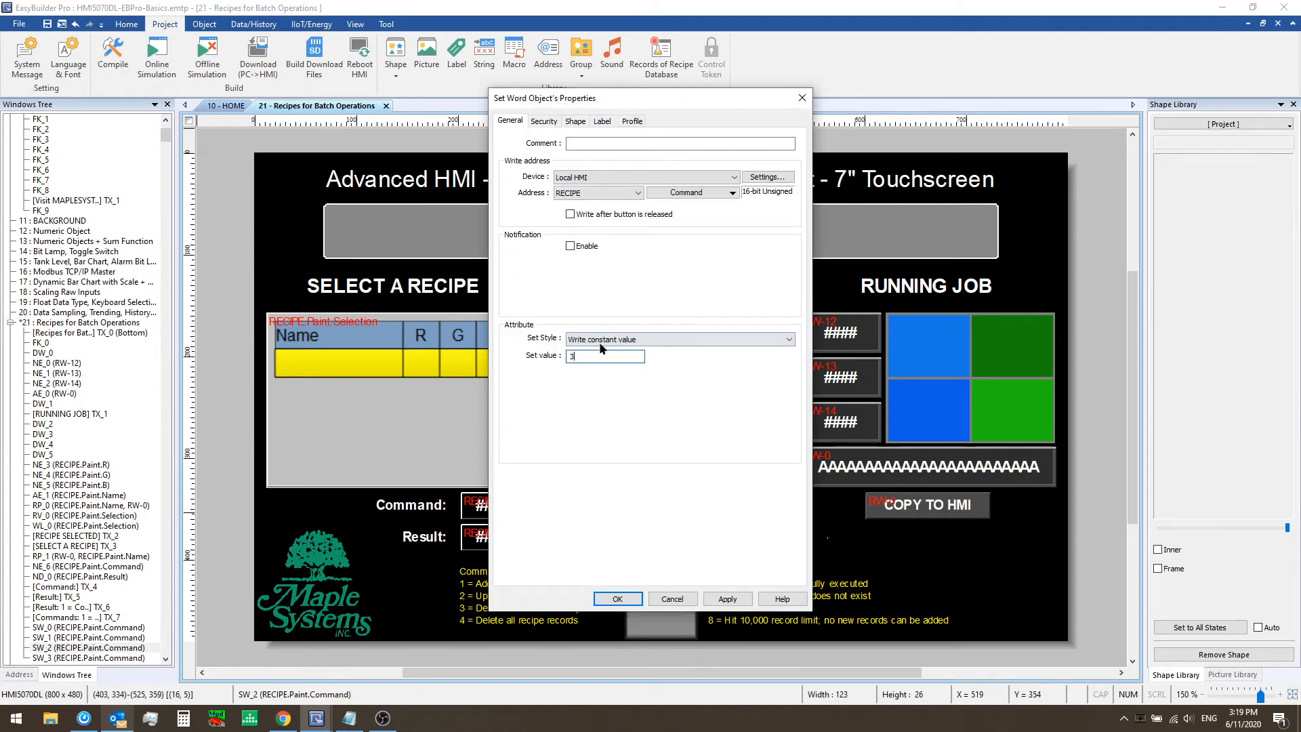
click(672, 598)
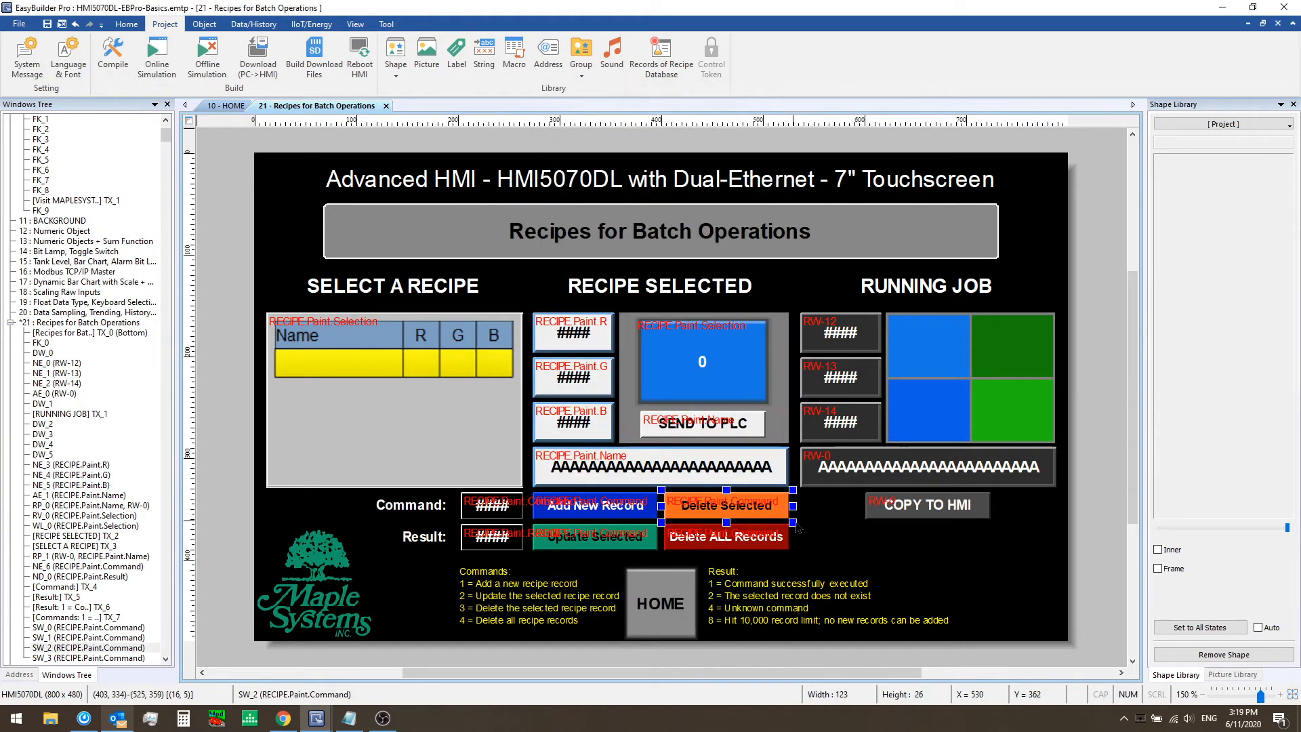
Inspect the Delete ALL Records button's write value and security options, then cancel the dialog
double_click(758, 538)
double_click(612, 355)
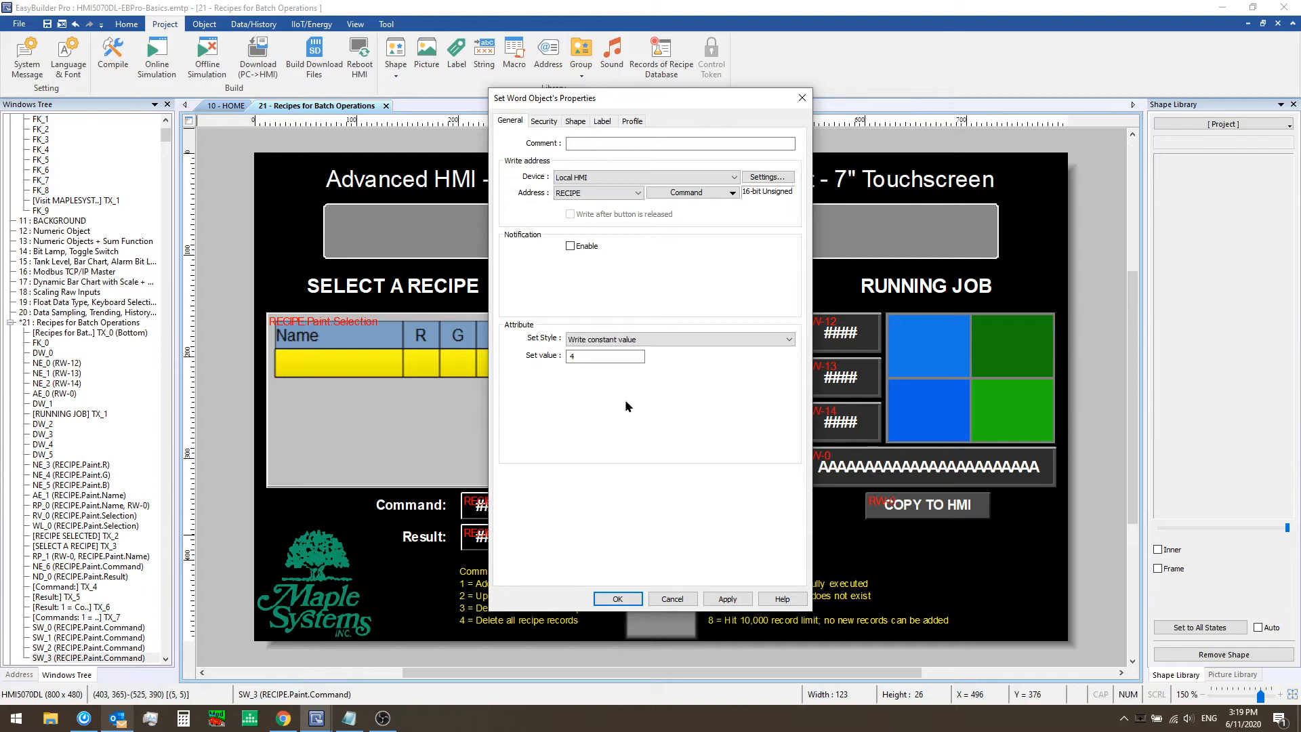
click(543, 121)
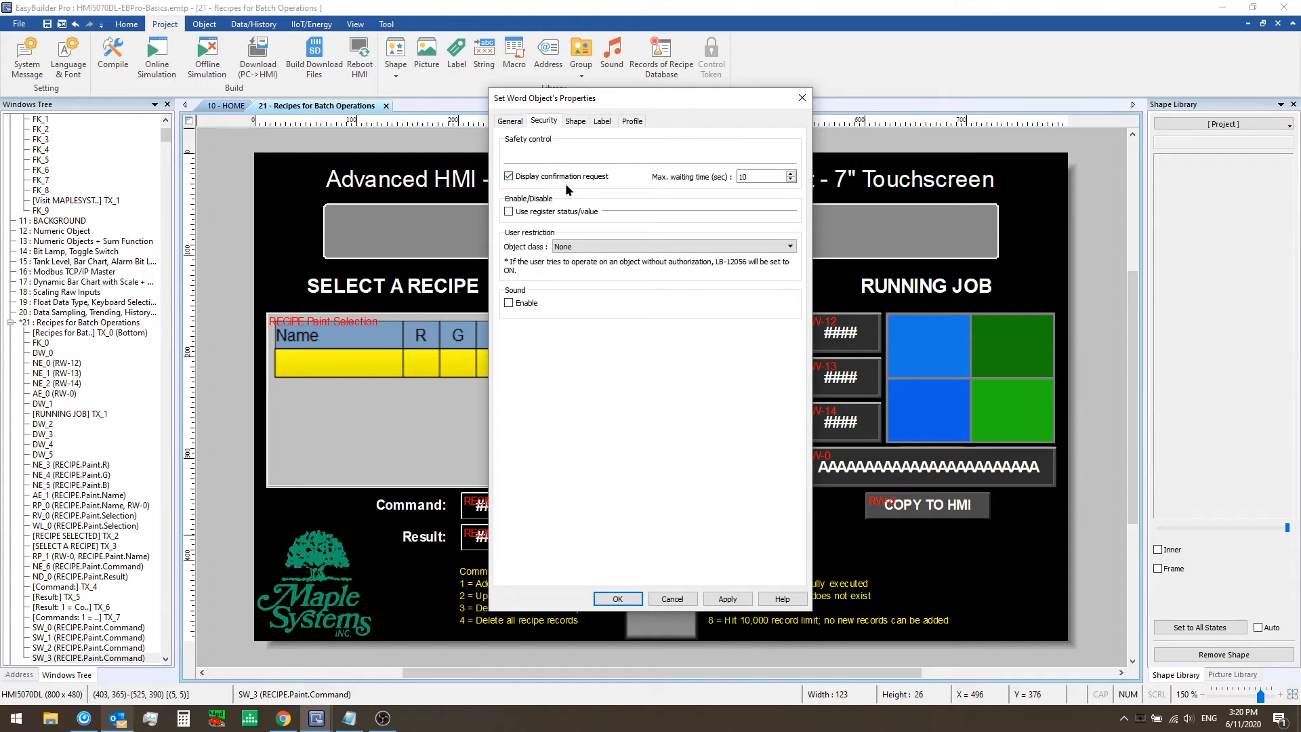
click(569, 246)
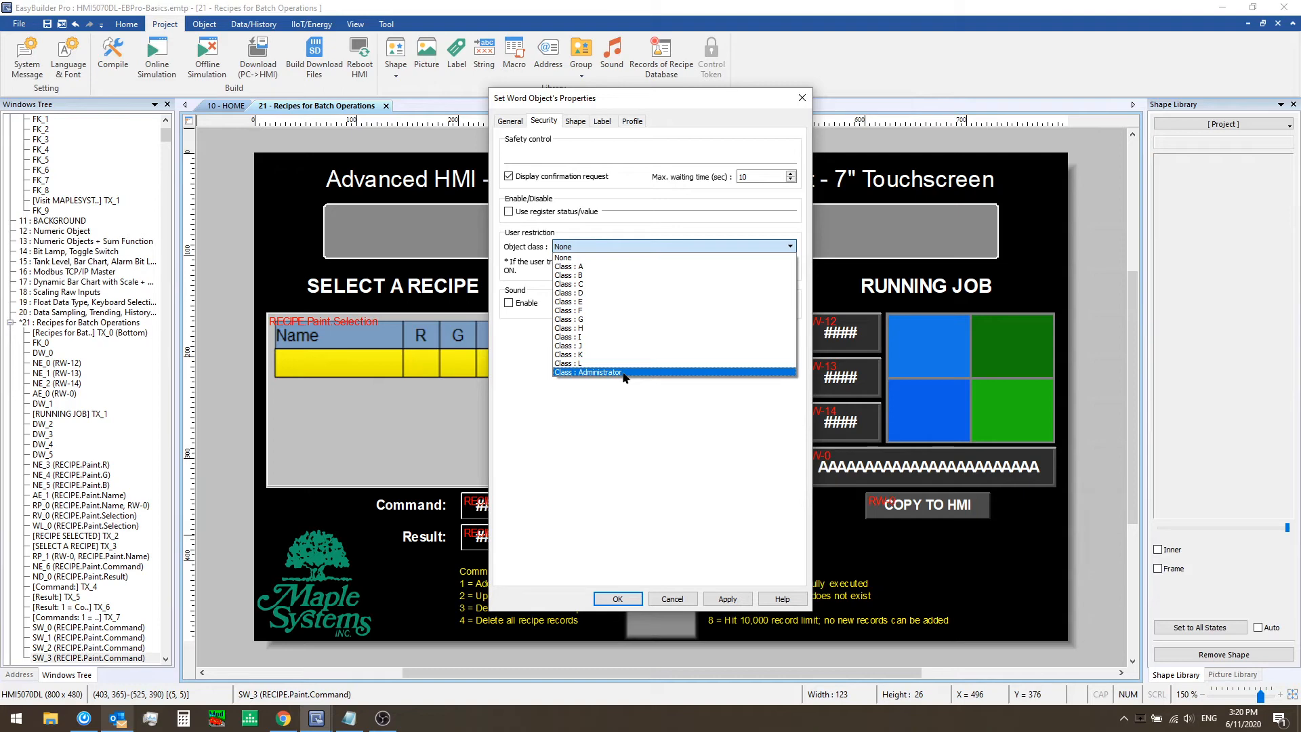
click(685, 446)
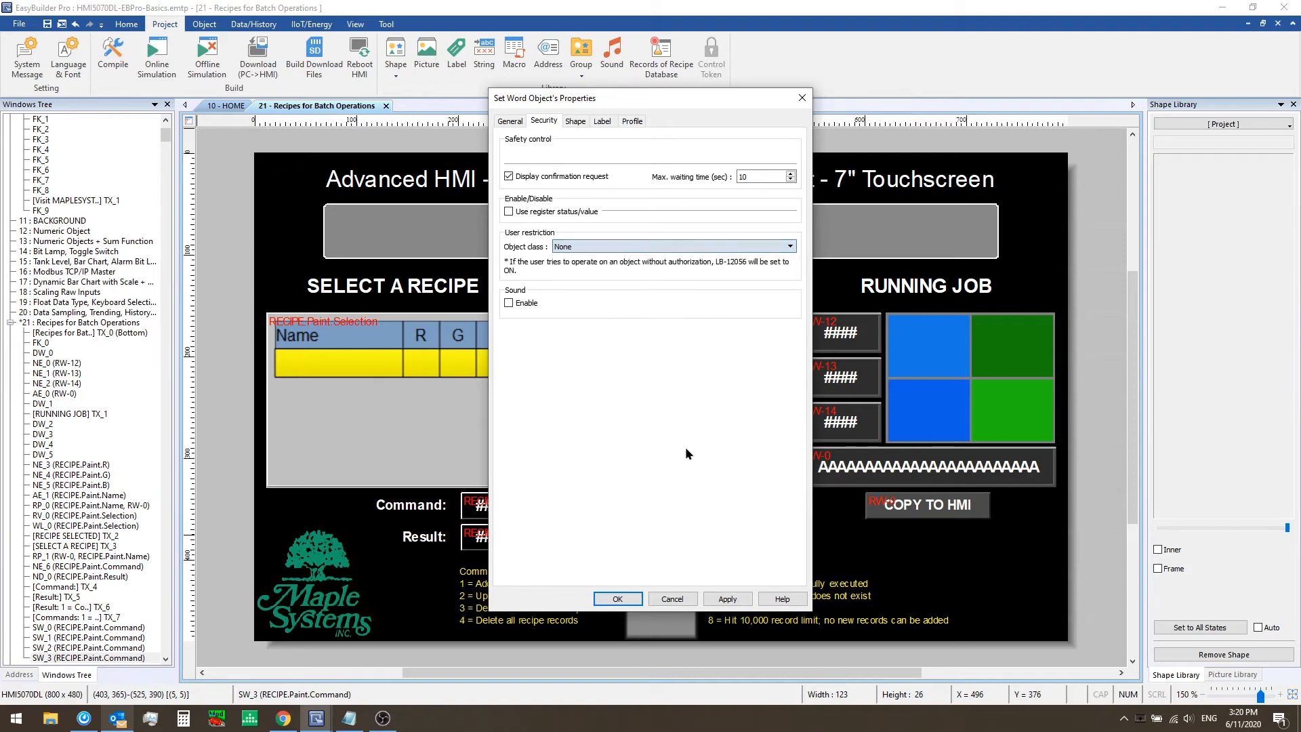
click(671, 599)
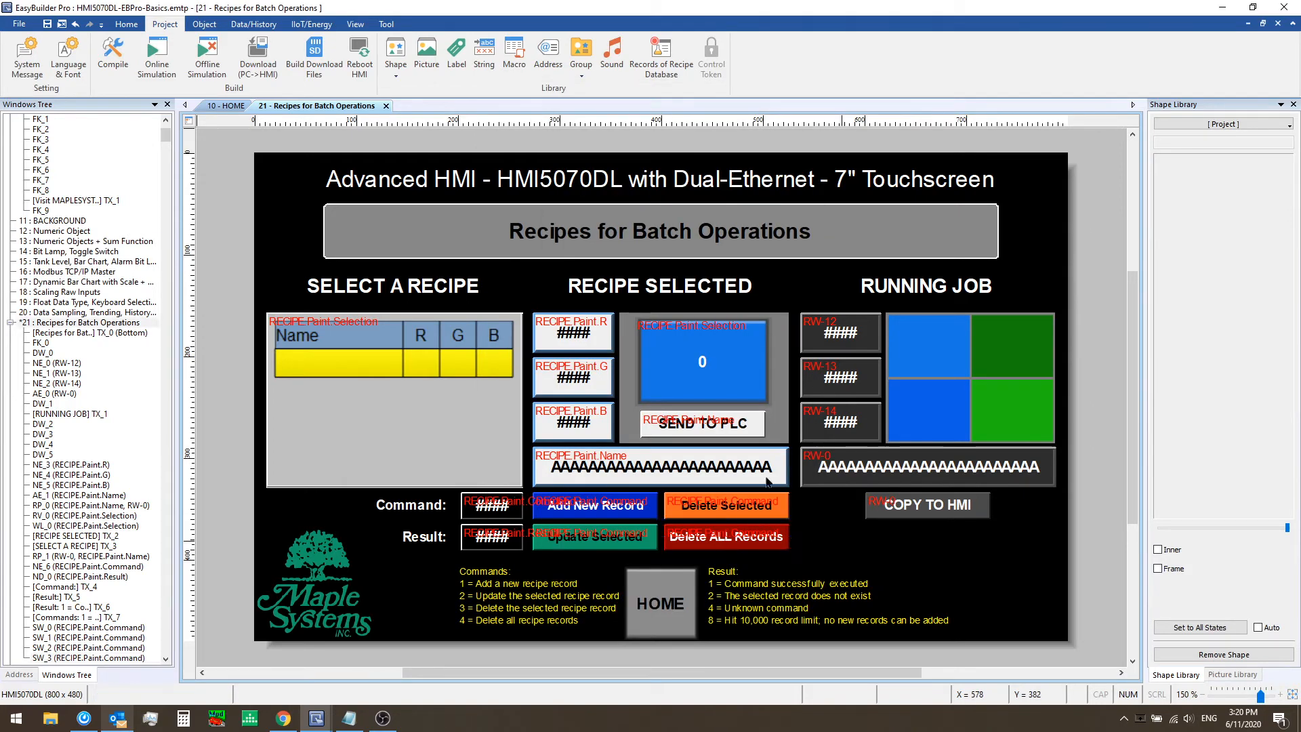
Test deleting the Grey Sky recipe record in offline simulation, select other recipes, and close the simulation
click(207, 59)
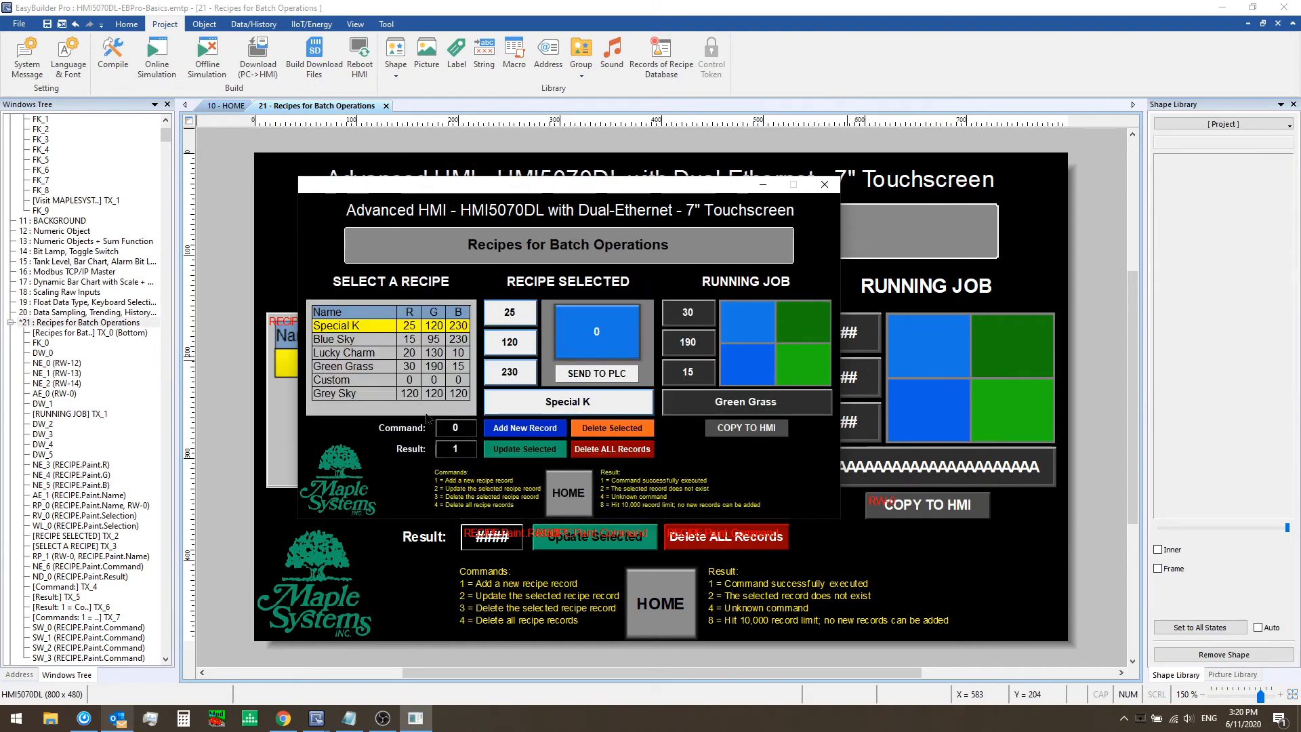
click(349, 397)
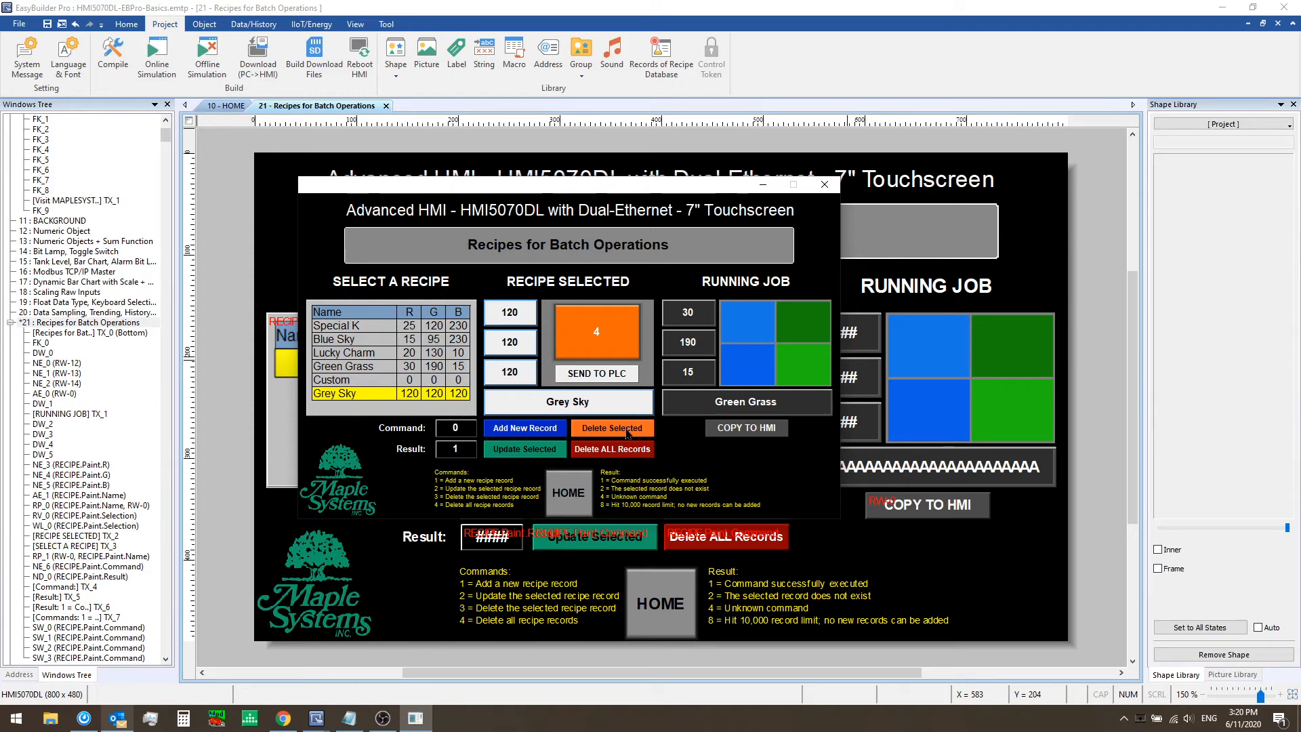
click(344, 369)
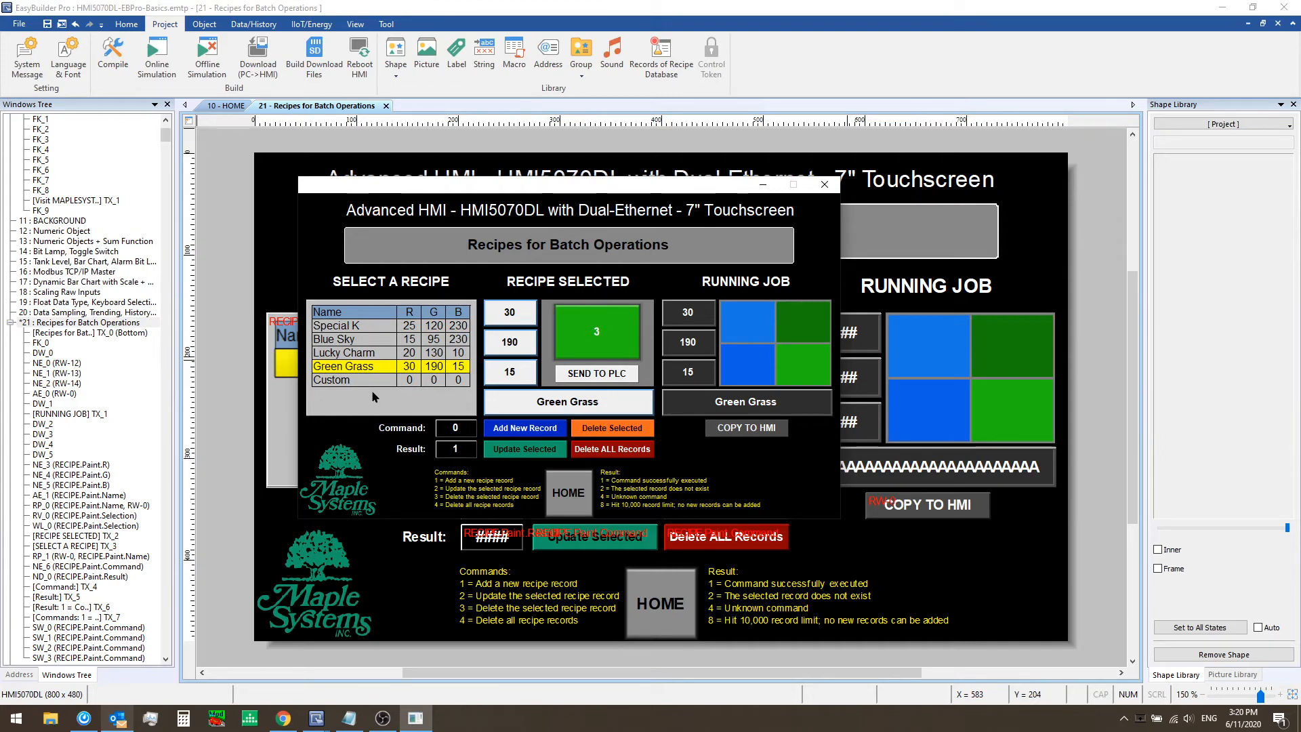
click(376, 352)
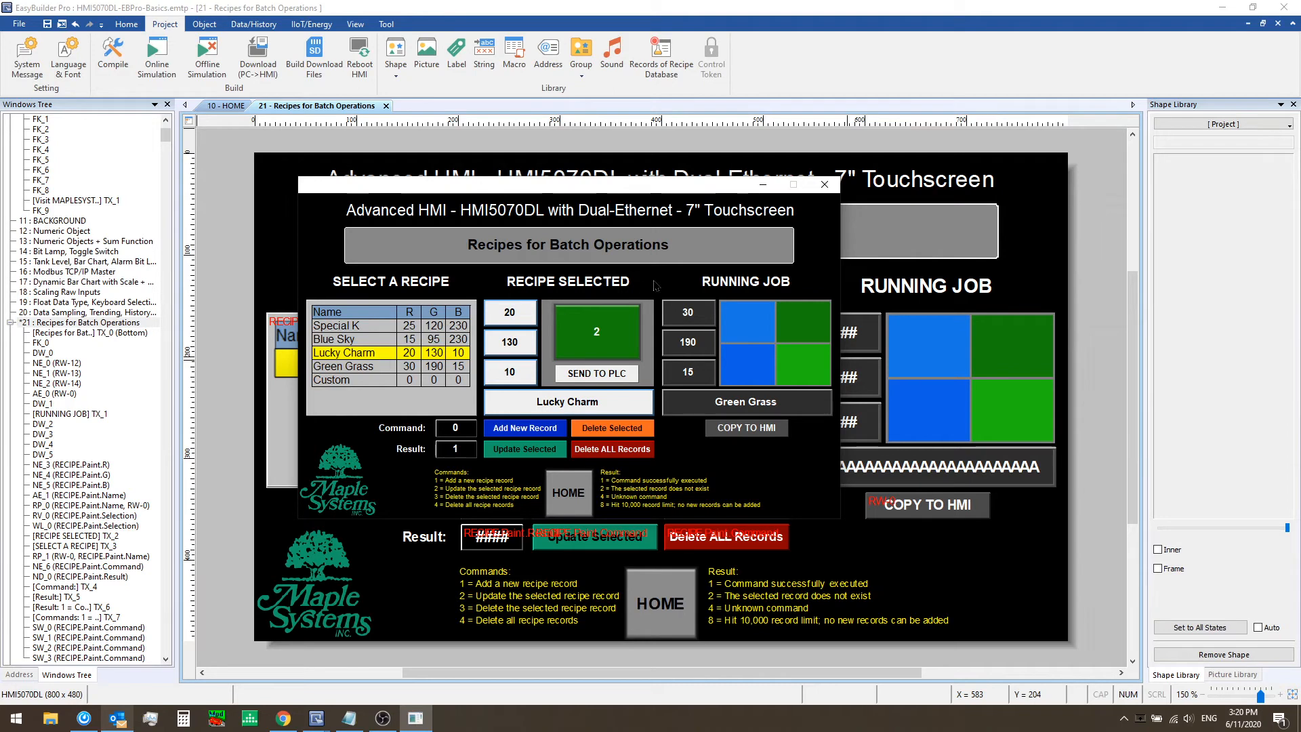
click(824, 185)
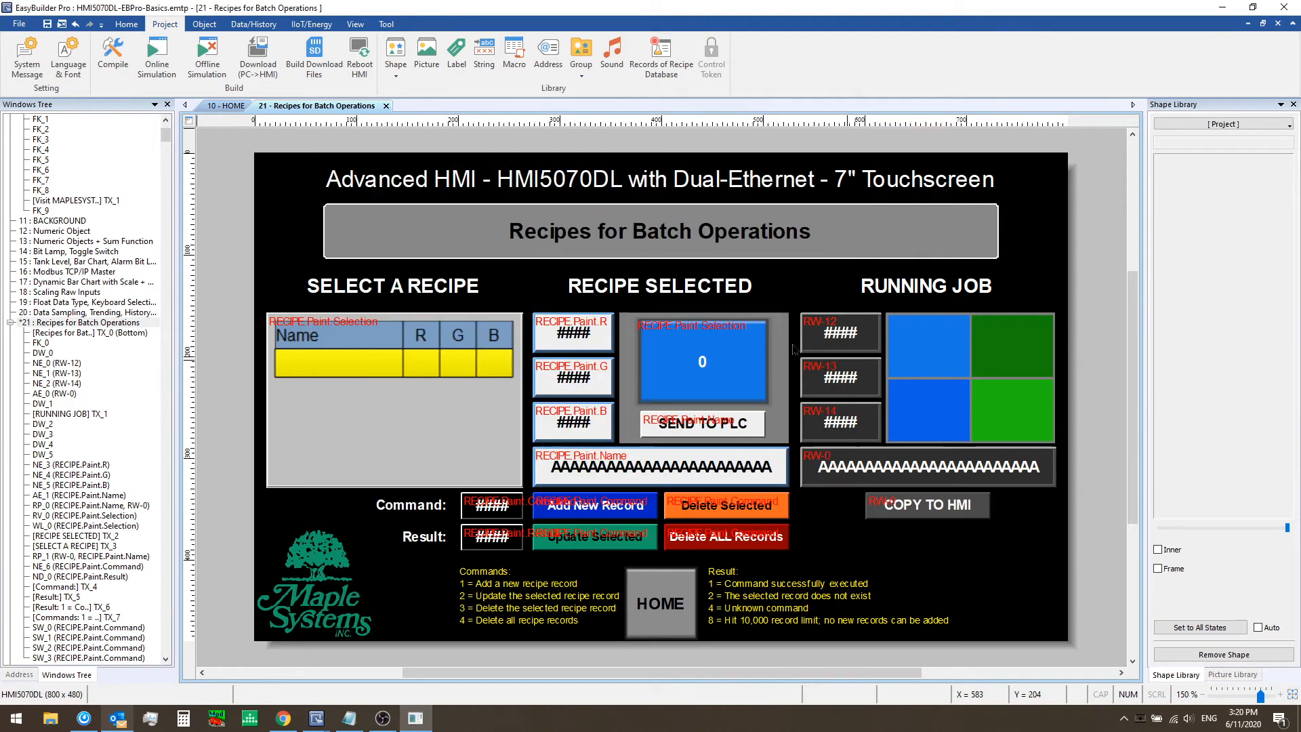
Place a new per-page Data Transfer object beside the COPY TO HMI button
click(203, 26)
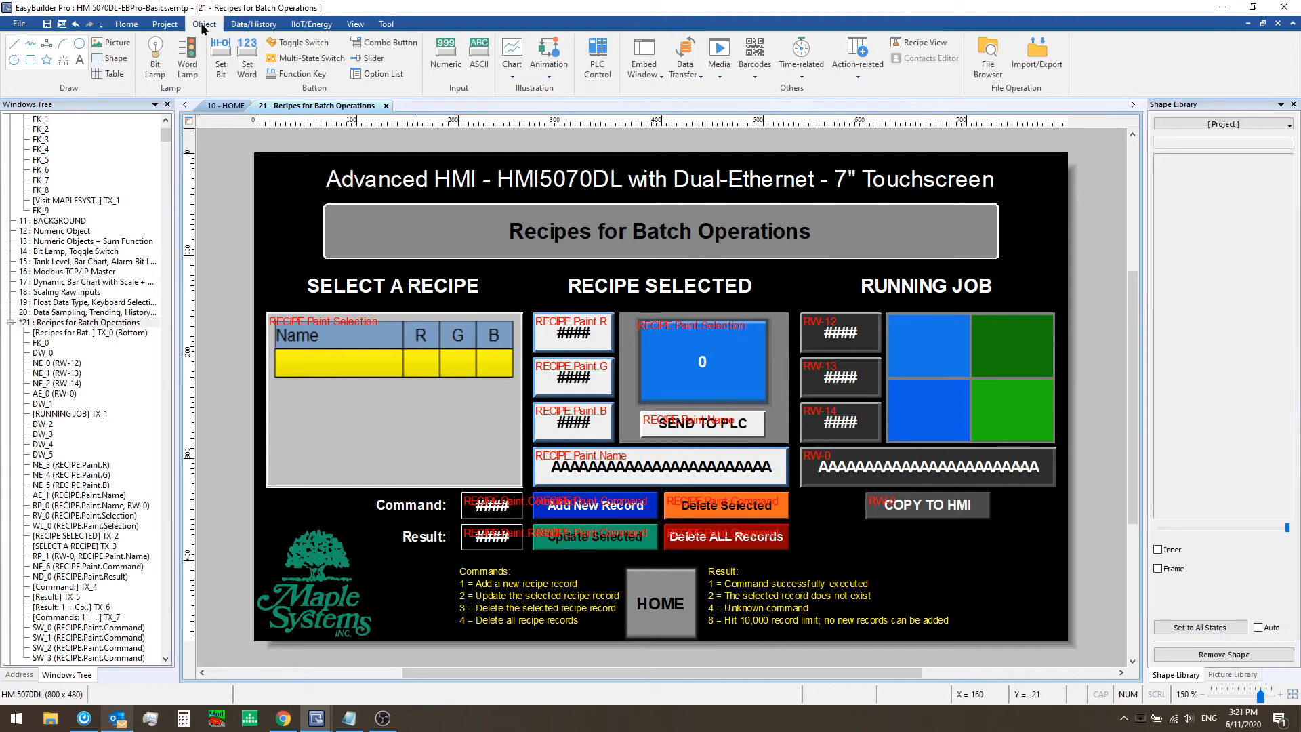
click(685, 67)
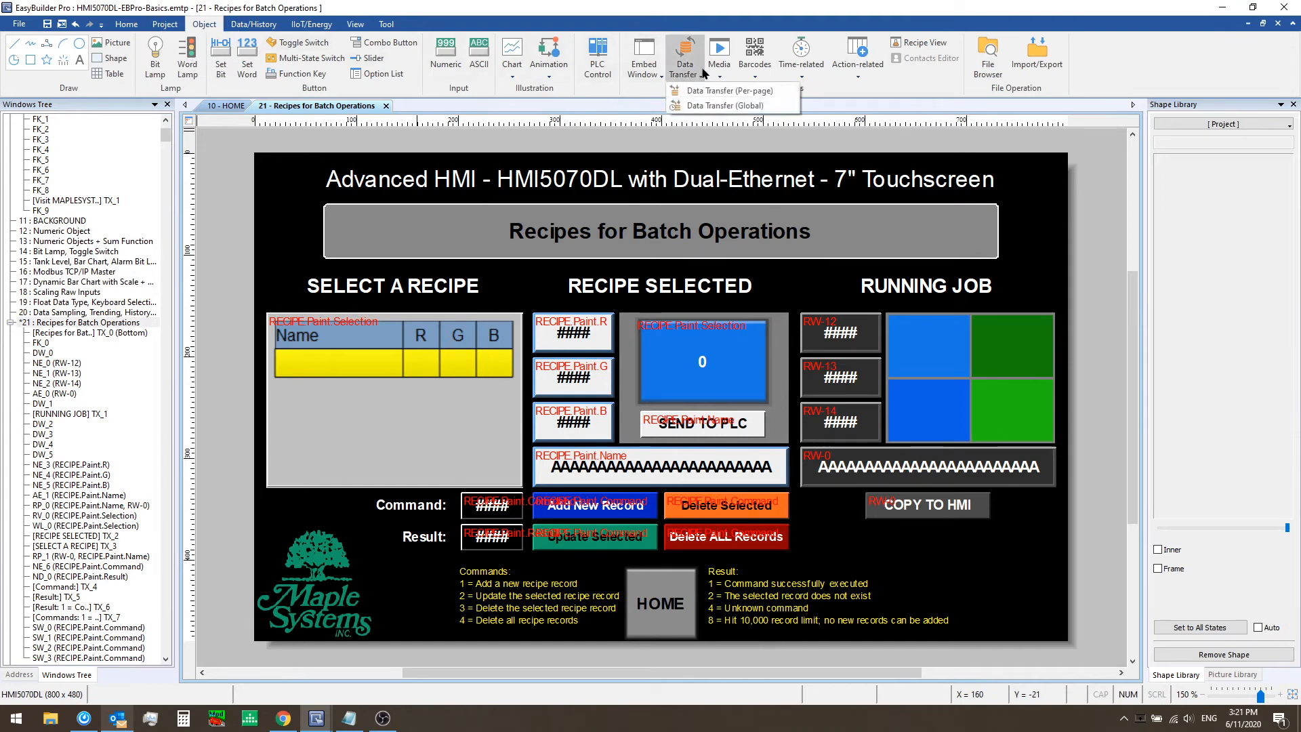
click(708, 92)
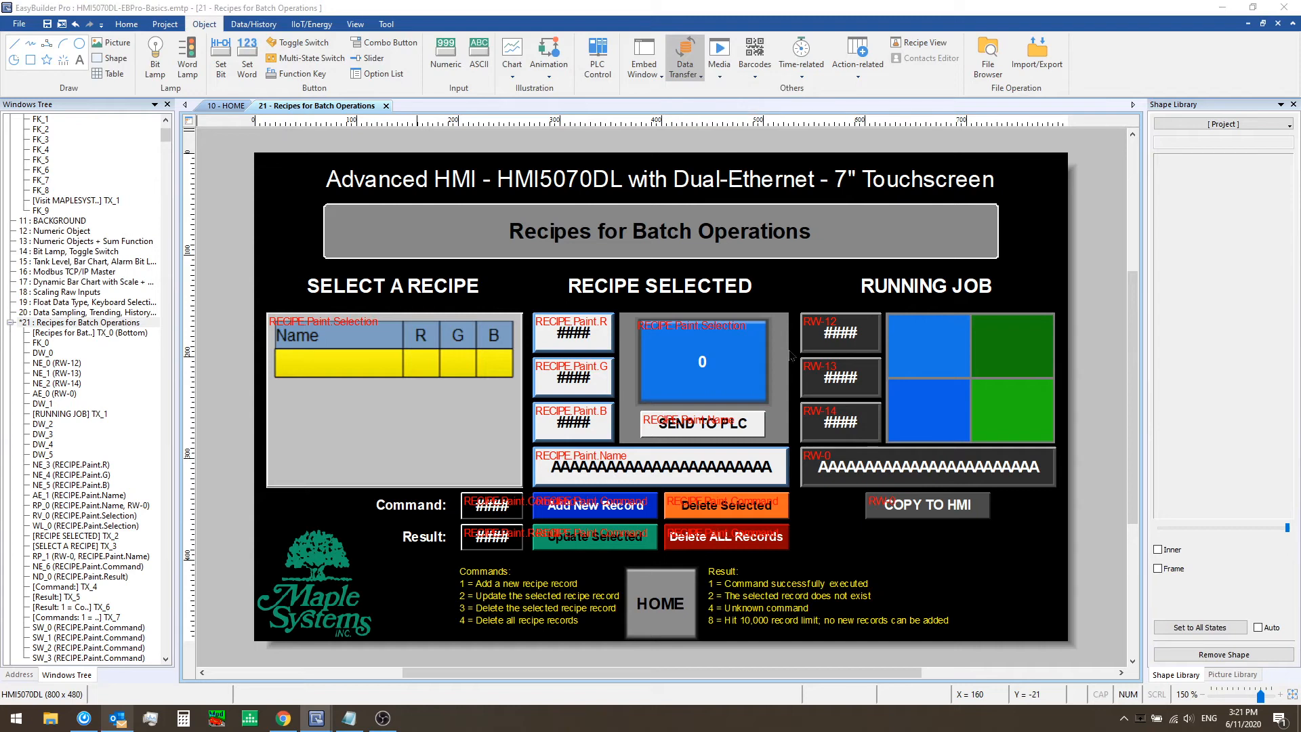
drag(657, 102, 968, 127)
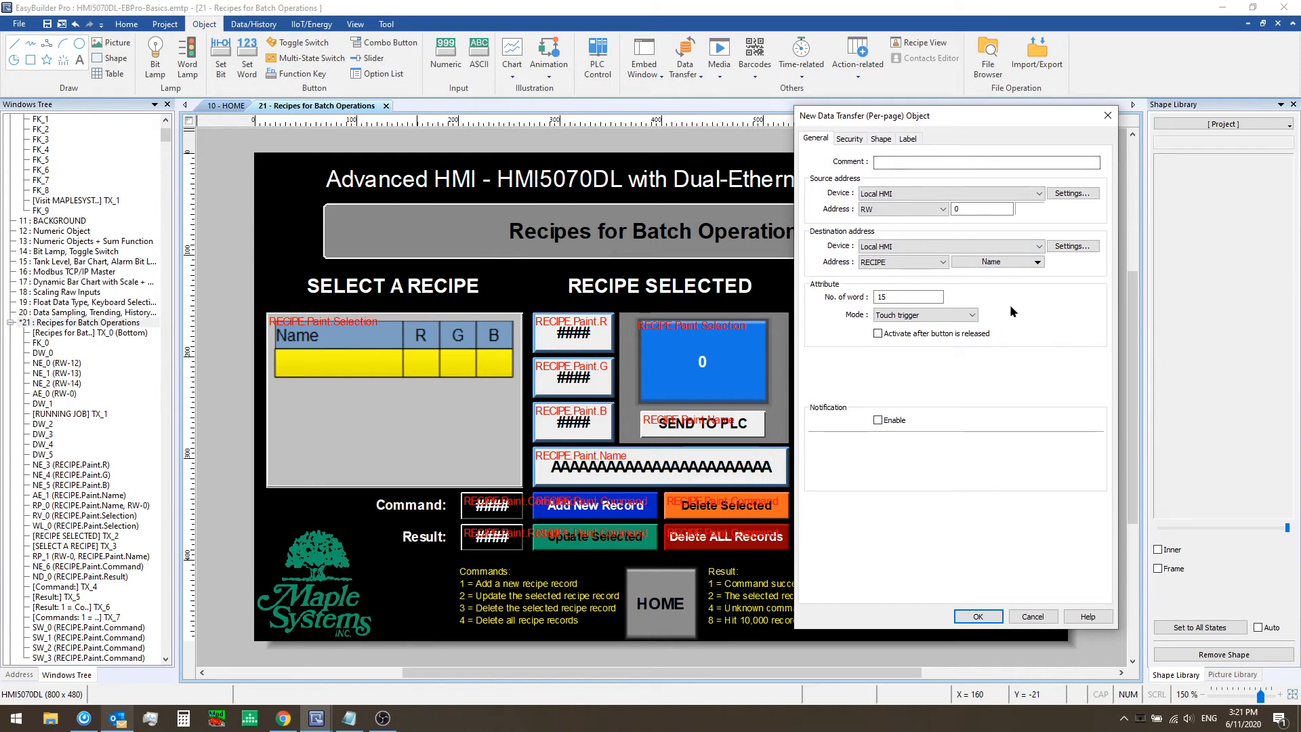
Set the new transfer's source to RECIPE Paint Name and its word count to 12
click(942, 210)
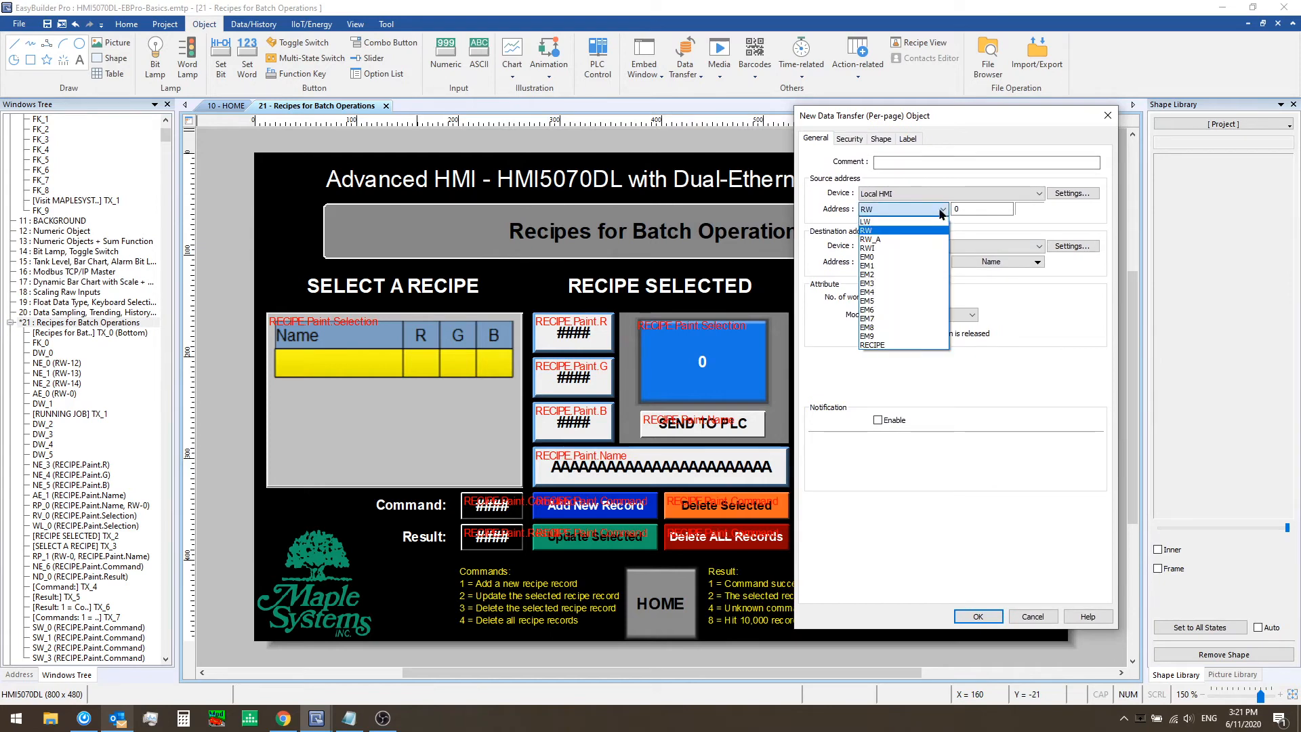
click(891, 345)
click(994, 210)
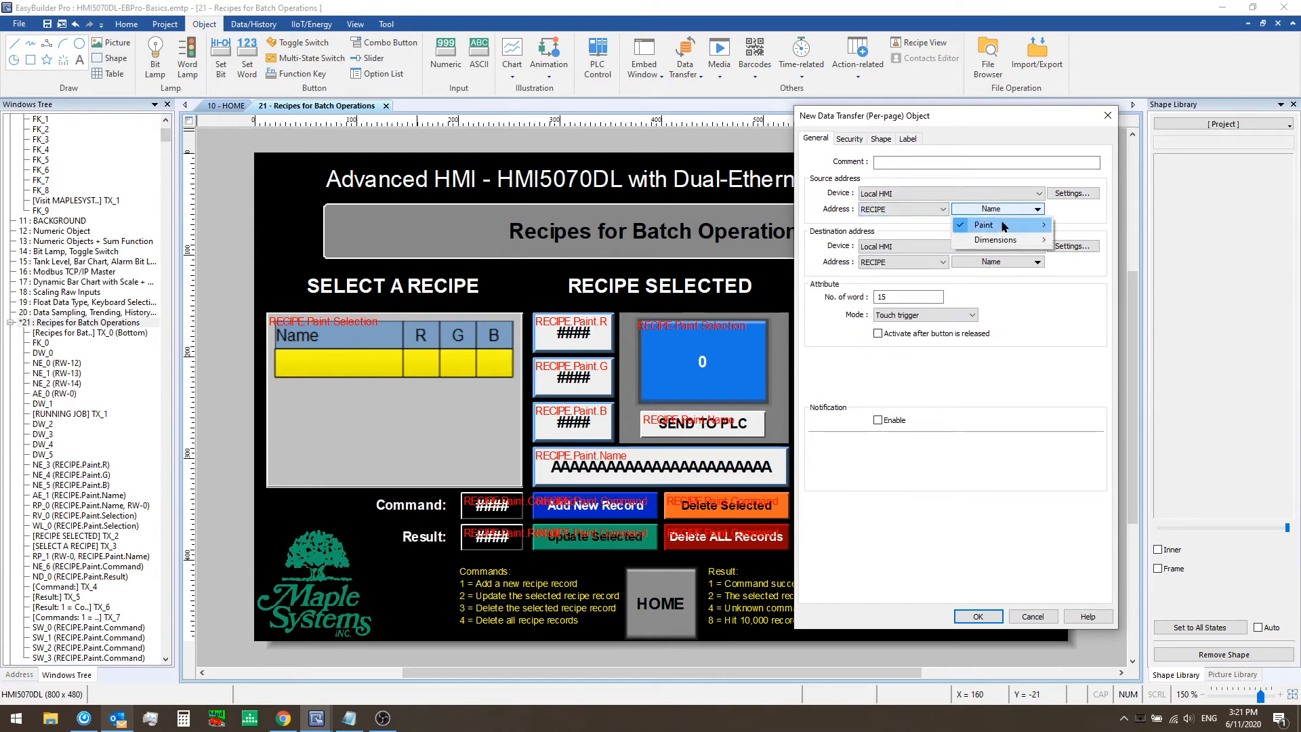
mouse_move(1042, 231)
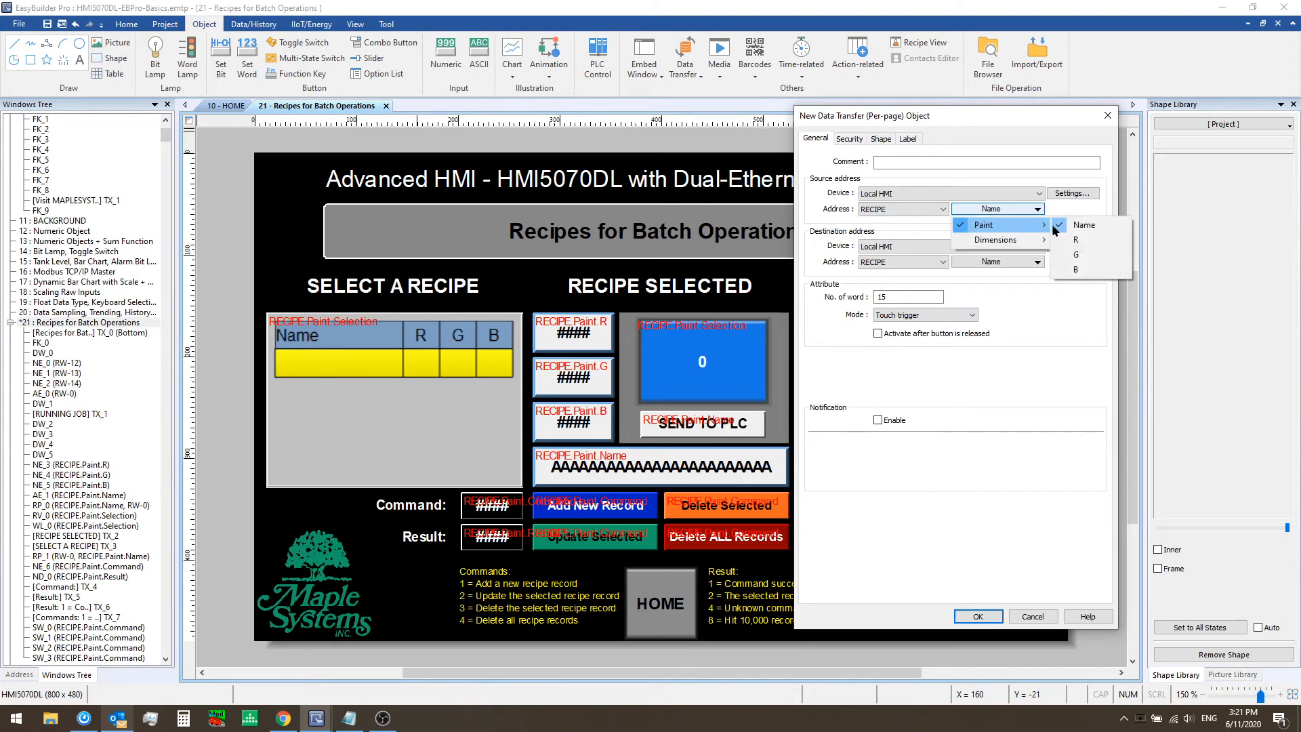
click(1103, 229)
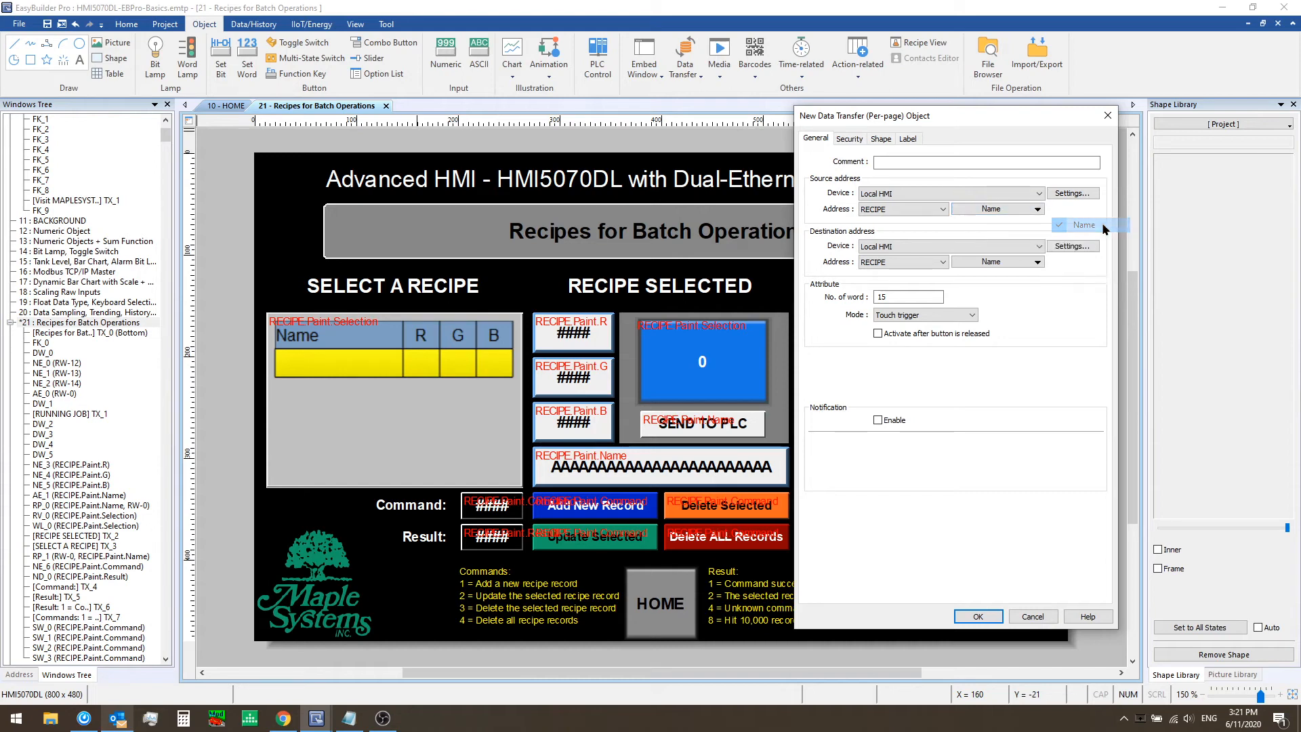
click(1037, 209)
mouse_move(1024, 229)
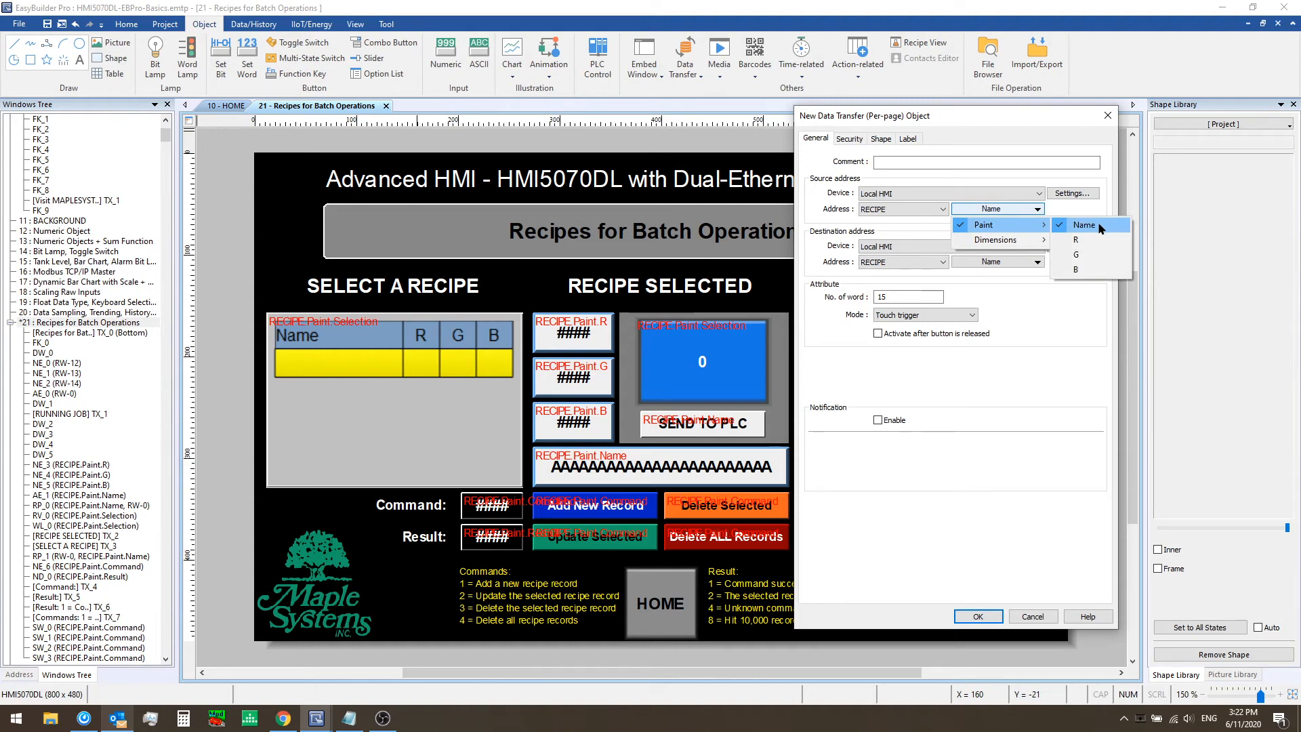
click(1099, 229)
double_click(907, 297)
text(12)
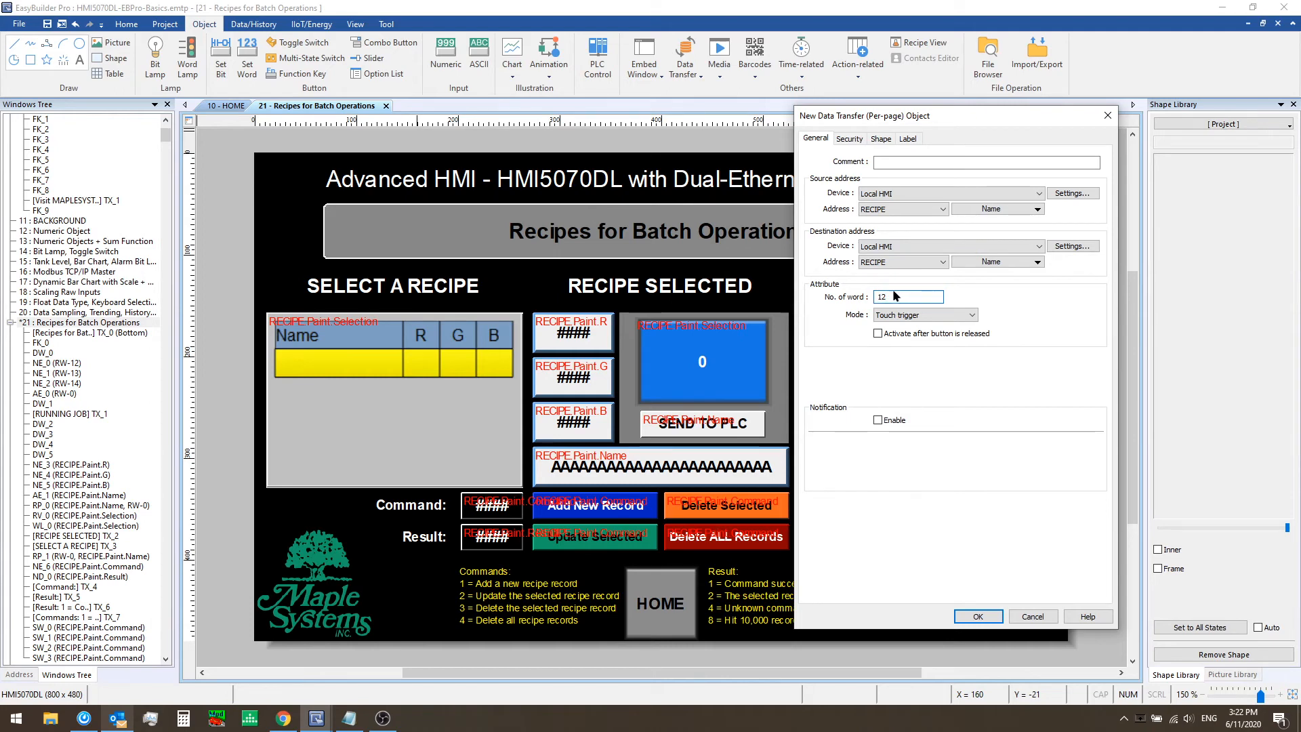
Set the new transfer's destination to Modbus TCP/IP Master address 4x 1
click(921, 247)
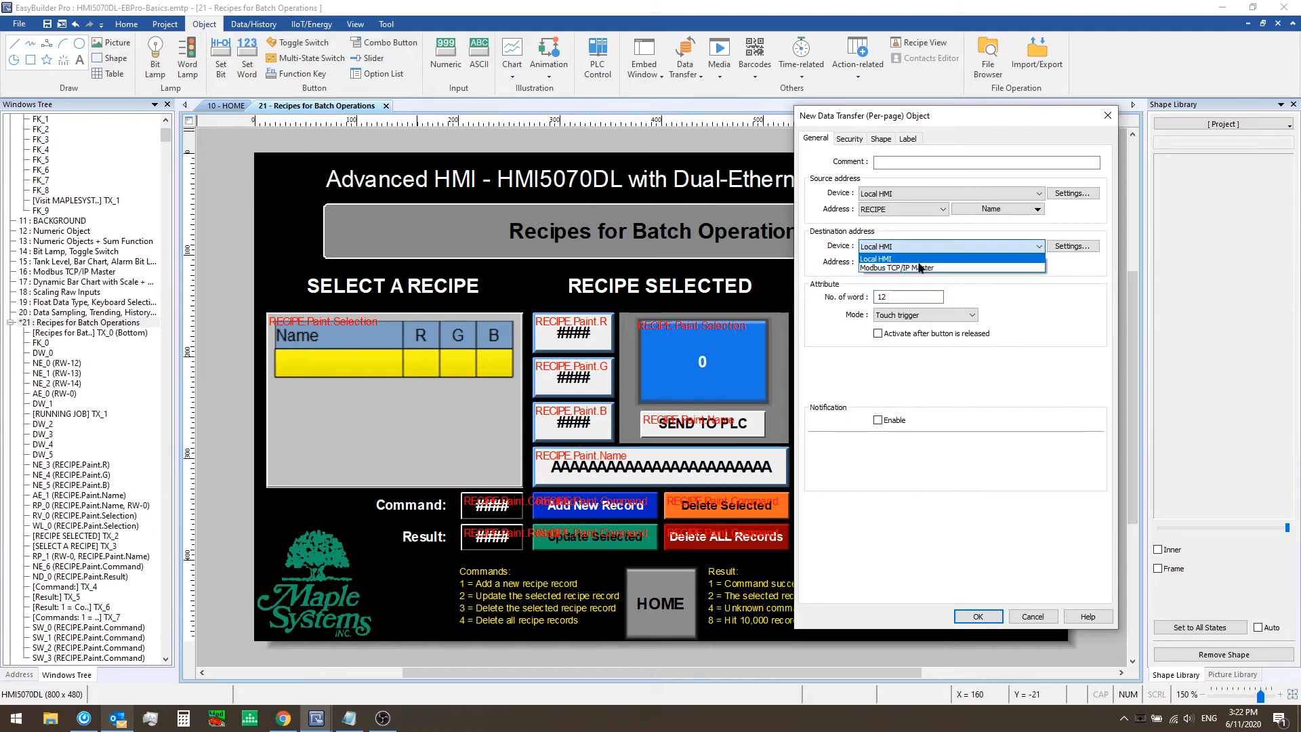
click(917, 266)
click(917, 262)
scroll(918, 271, up, 1)
click(928, 273)
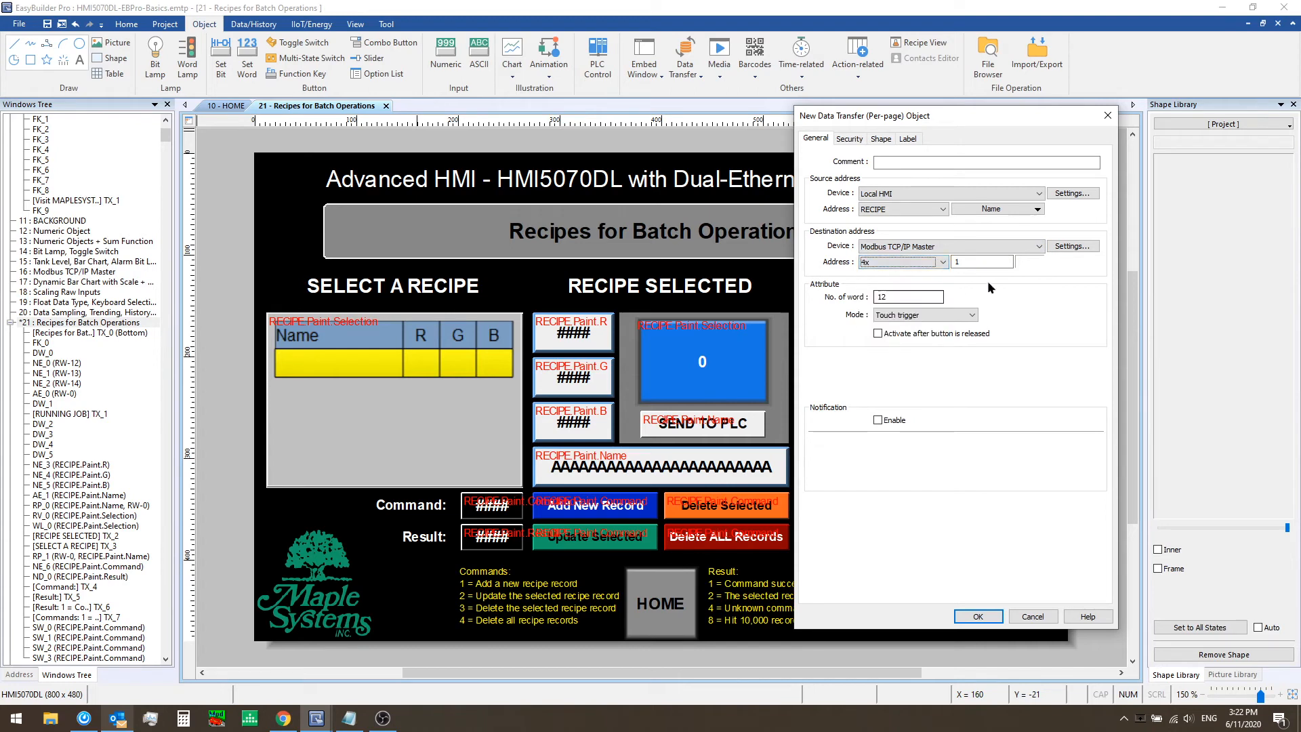
double_click(906, 296)
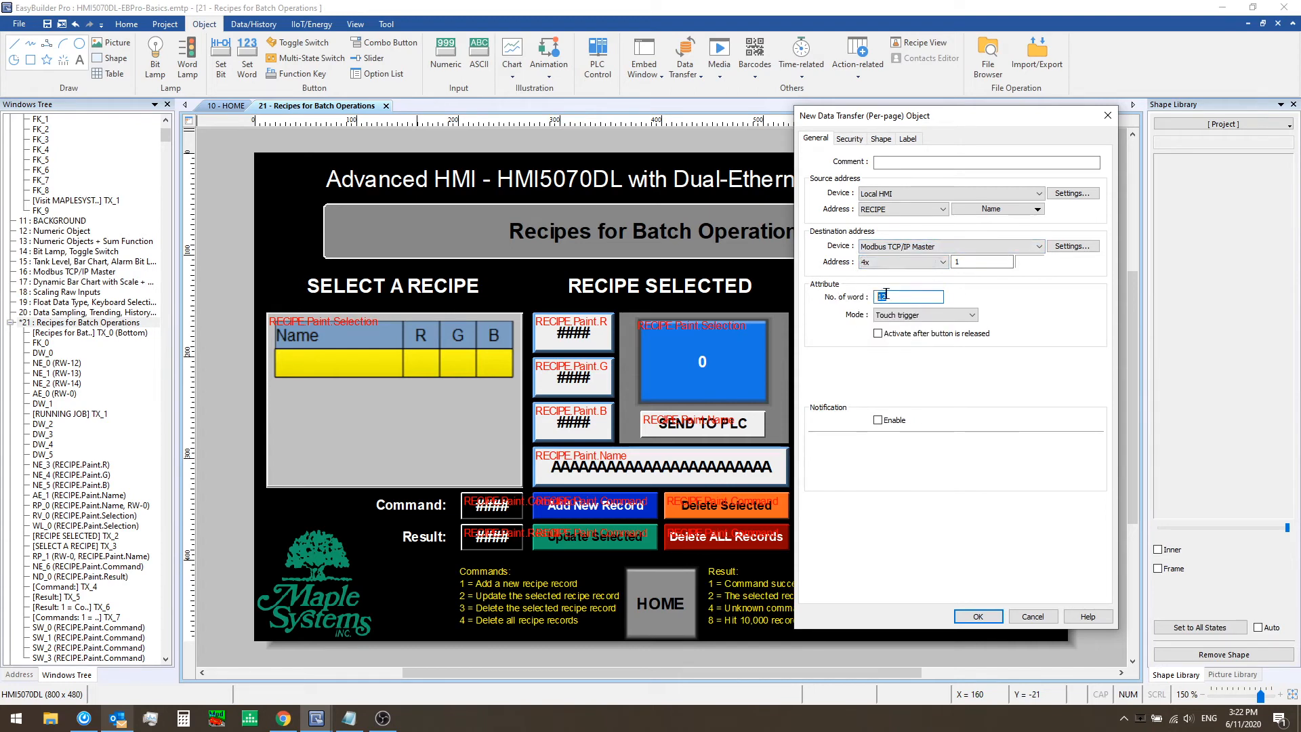
click(970, 260)
double_click(970, 261)
Set the new transfer's word count to 15
click(999, 210)
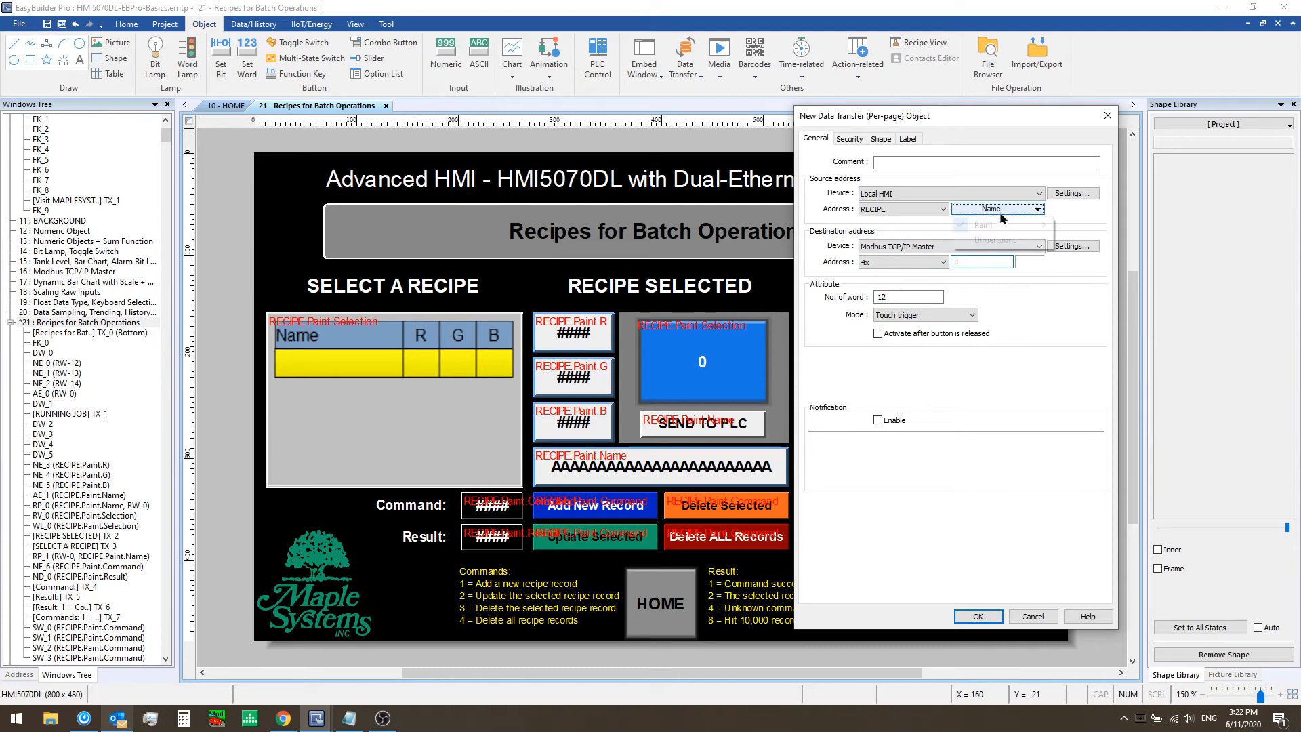
mouse_move(1003, 225)
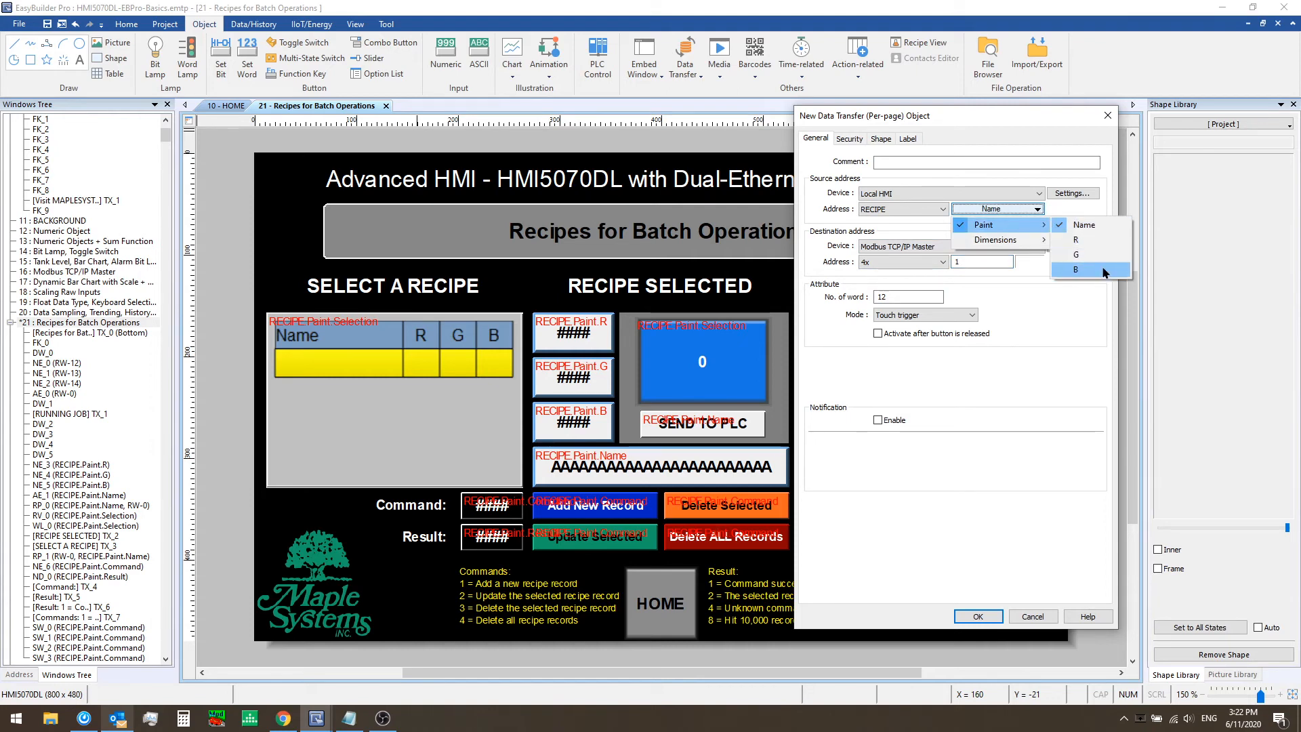
click(1000, 346)
double_click(903, 296)
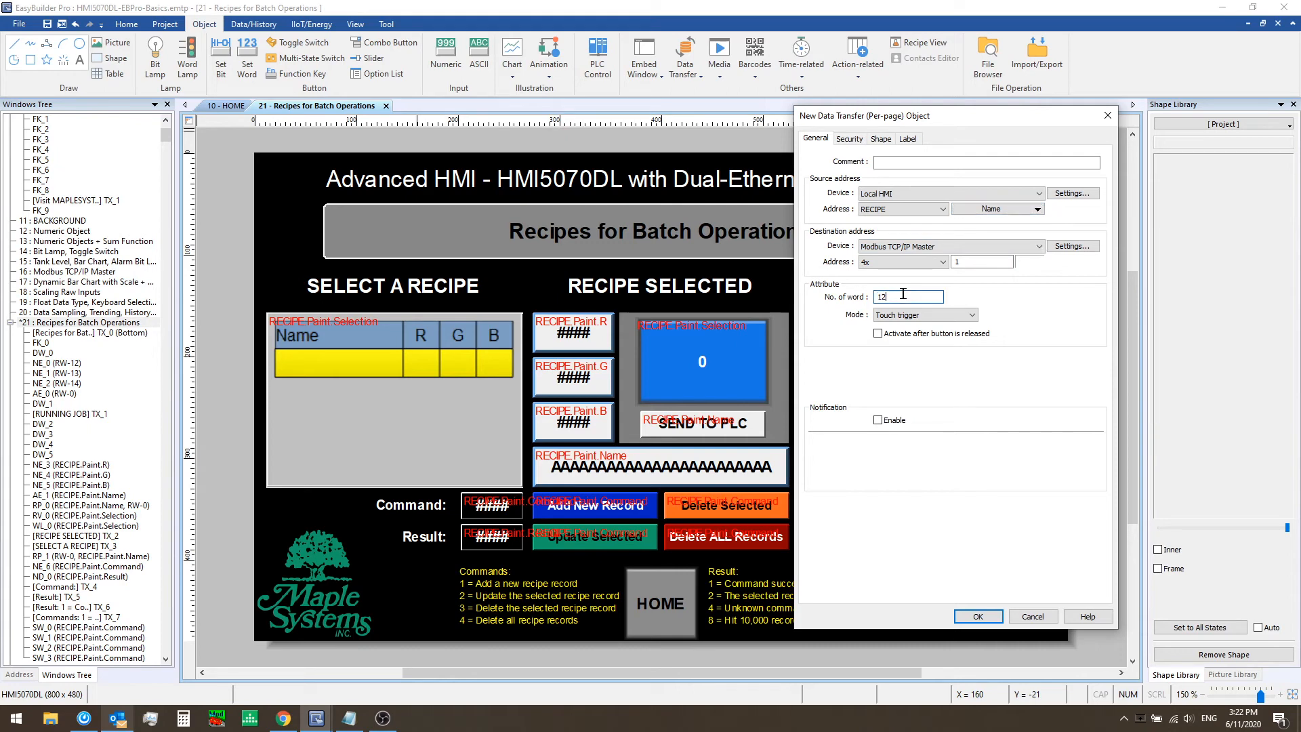
text(15)
key(Tab)
Label the new transfer object SEND TO PLC and confirm the dialog
click(880, 139)
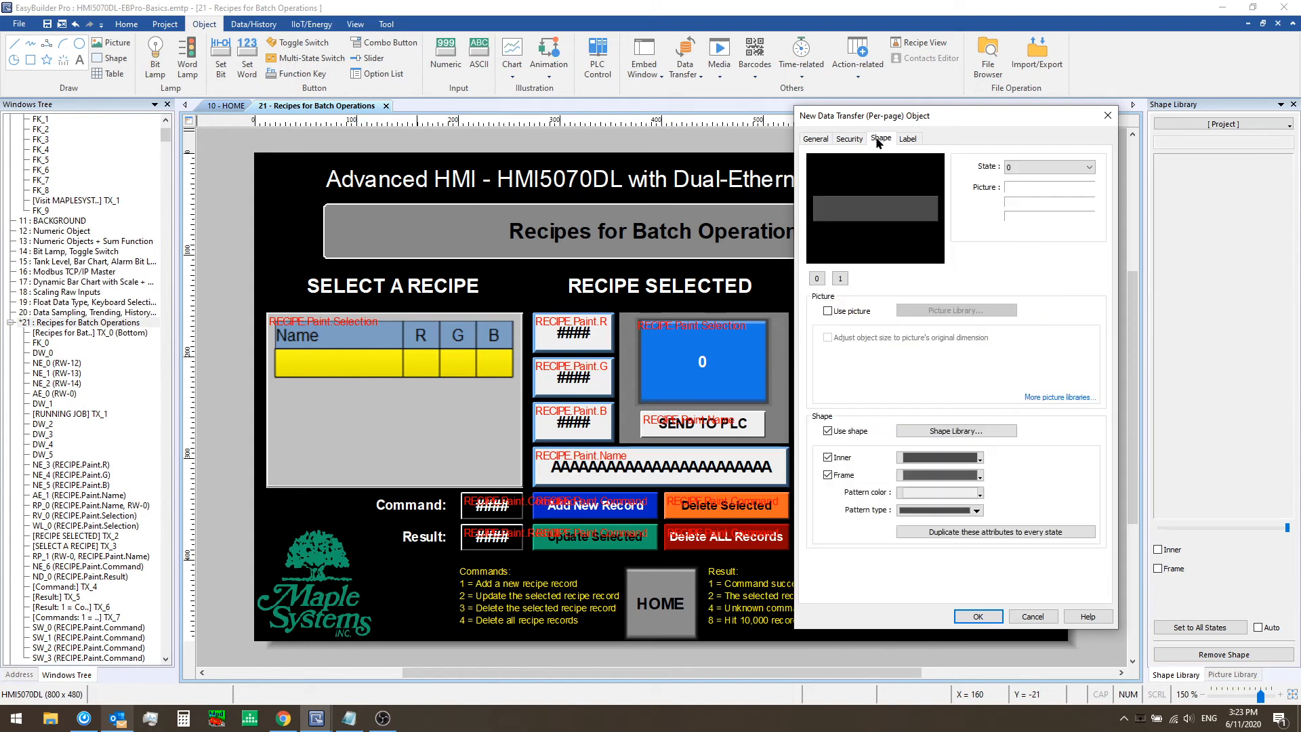
click(906, 141)
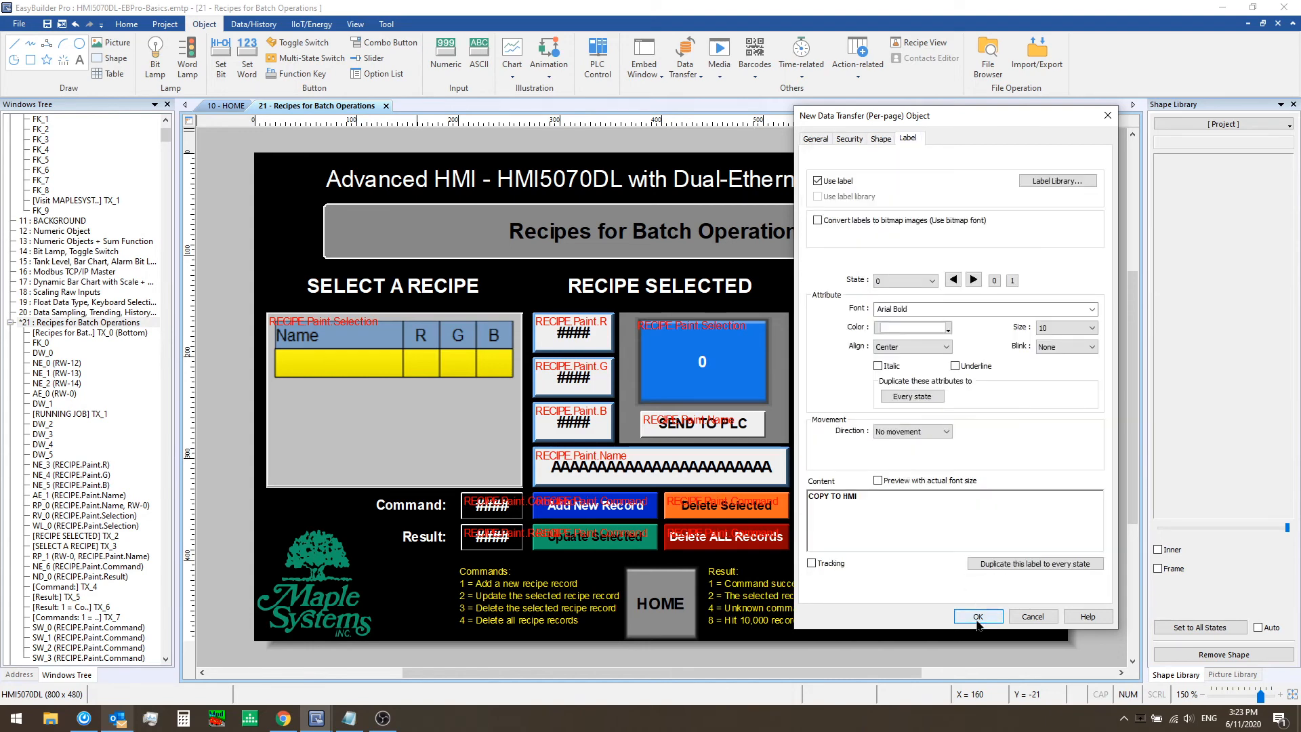
drag(856, 496, 800, 491)
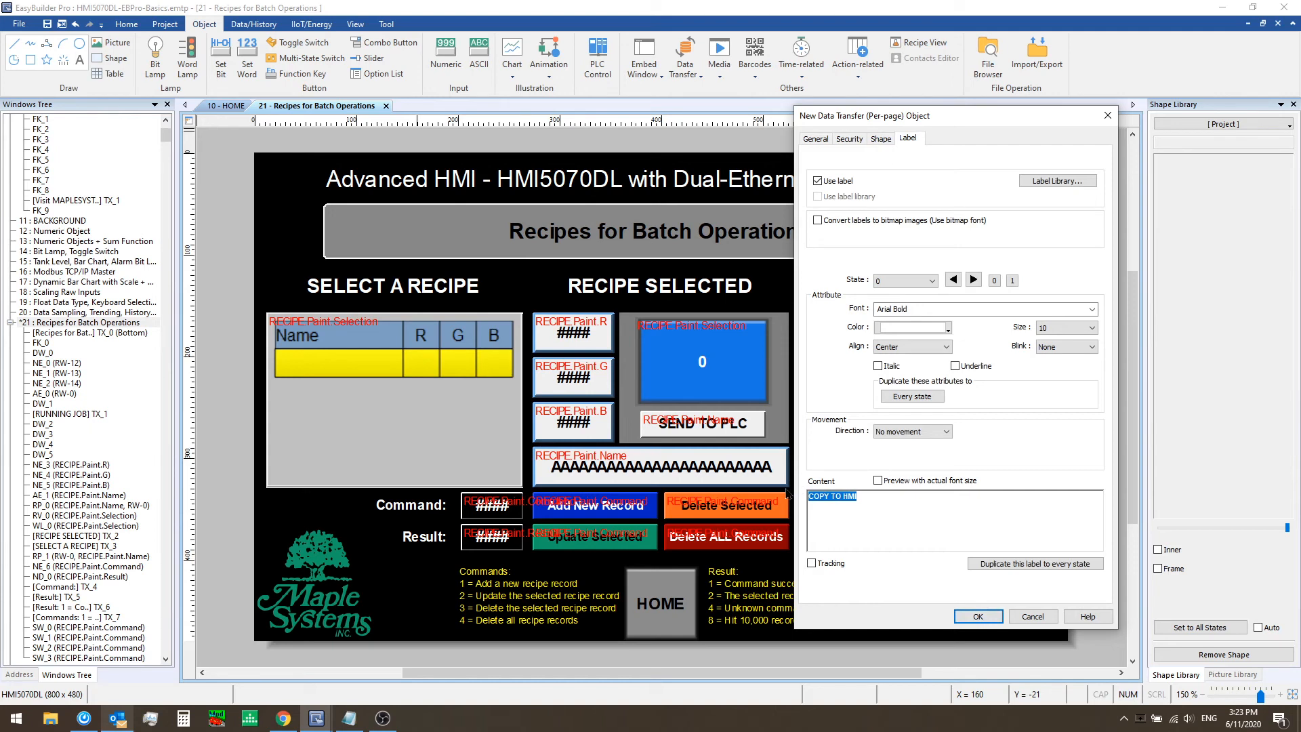
text(SEND TO PLC)
click(998, 620)
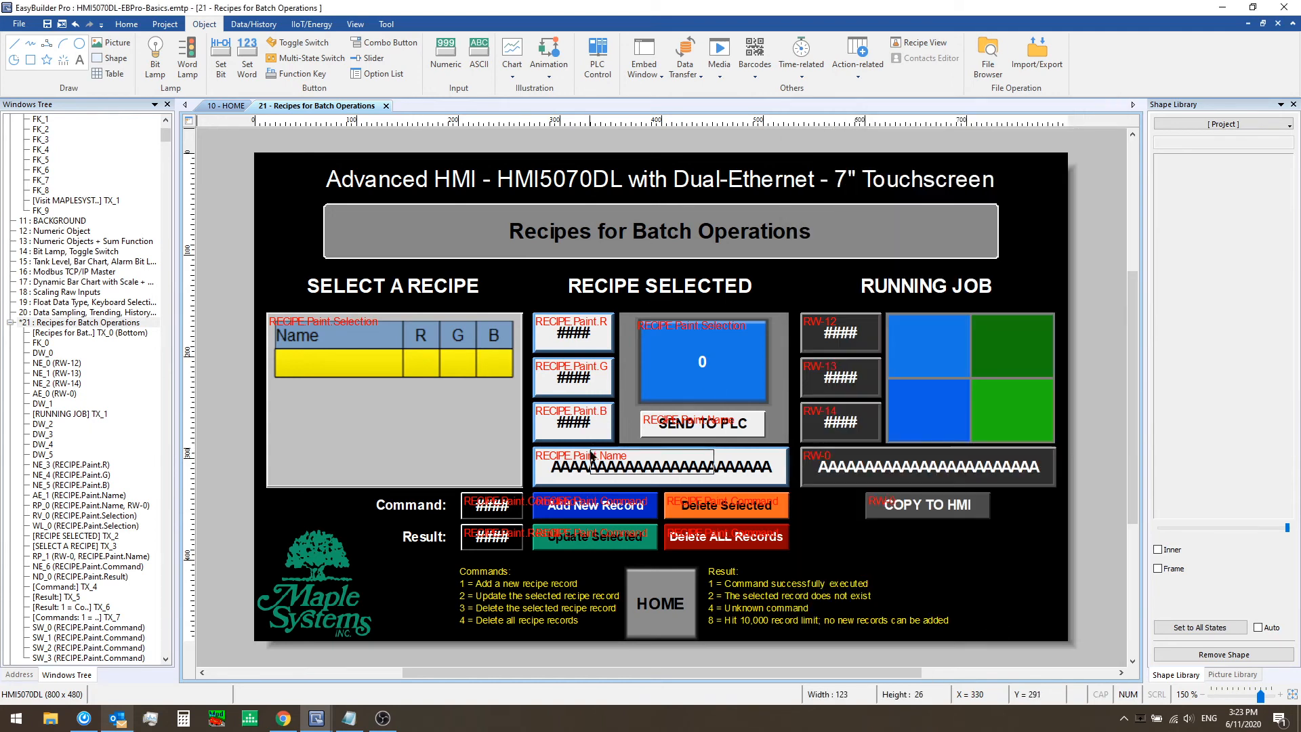
Delete the newly placed SEND TO PLC transfer object
click(895, 554)
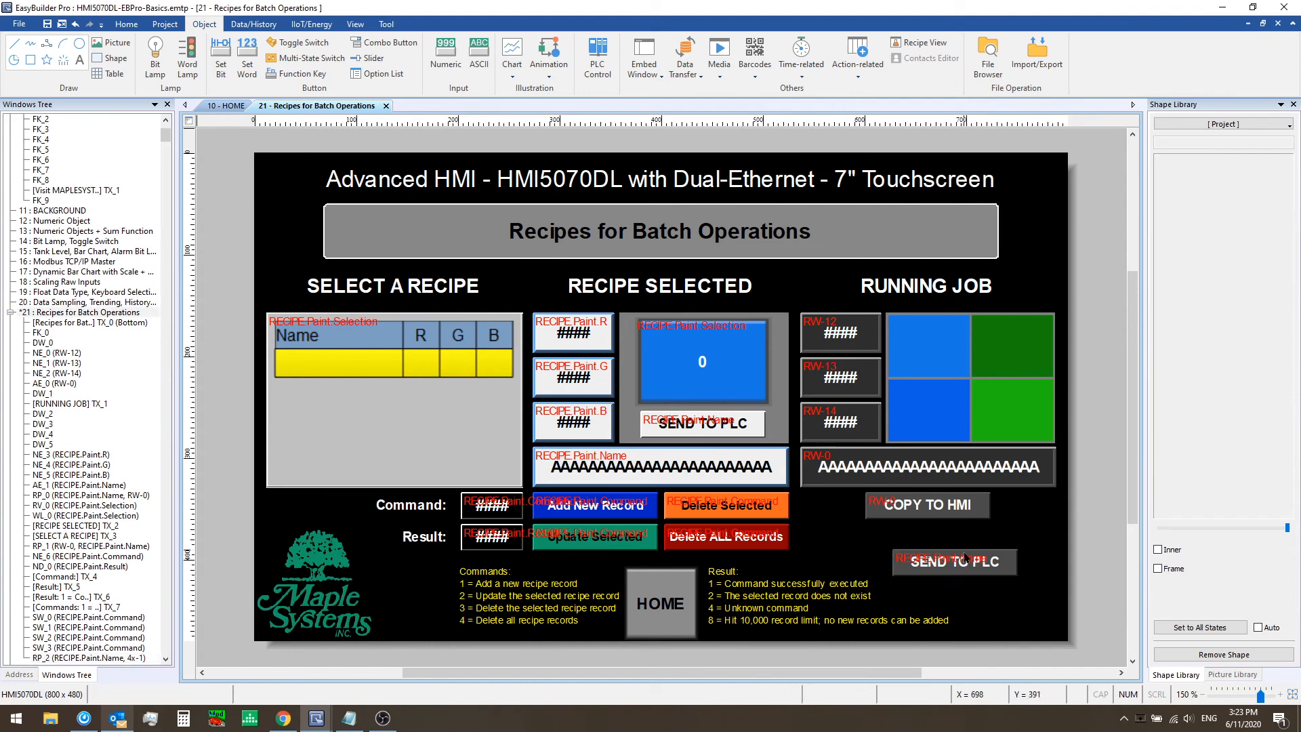
key(Delete)
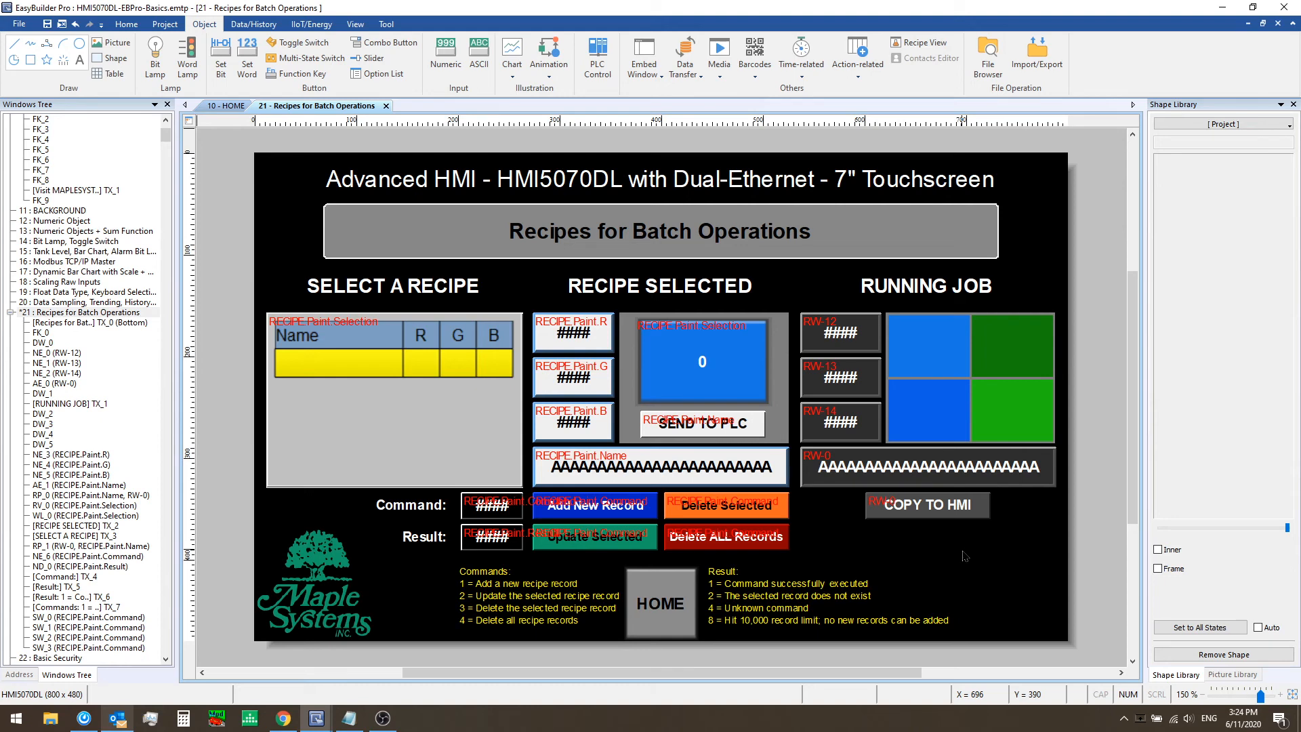
Set the COPY TO HMI data transfer's source to Modbus TCP/IP Master address 4x 1 and confirm
double_click(959, 515)
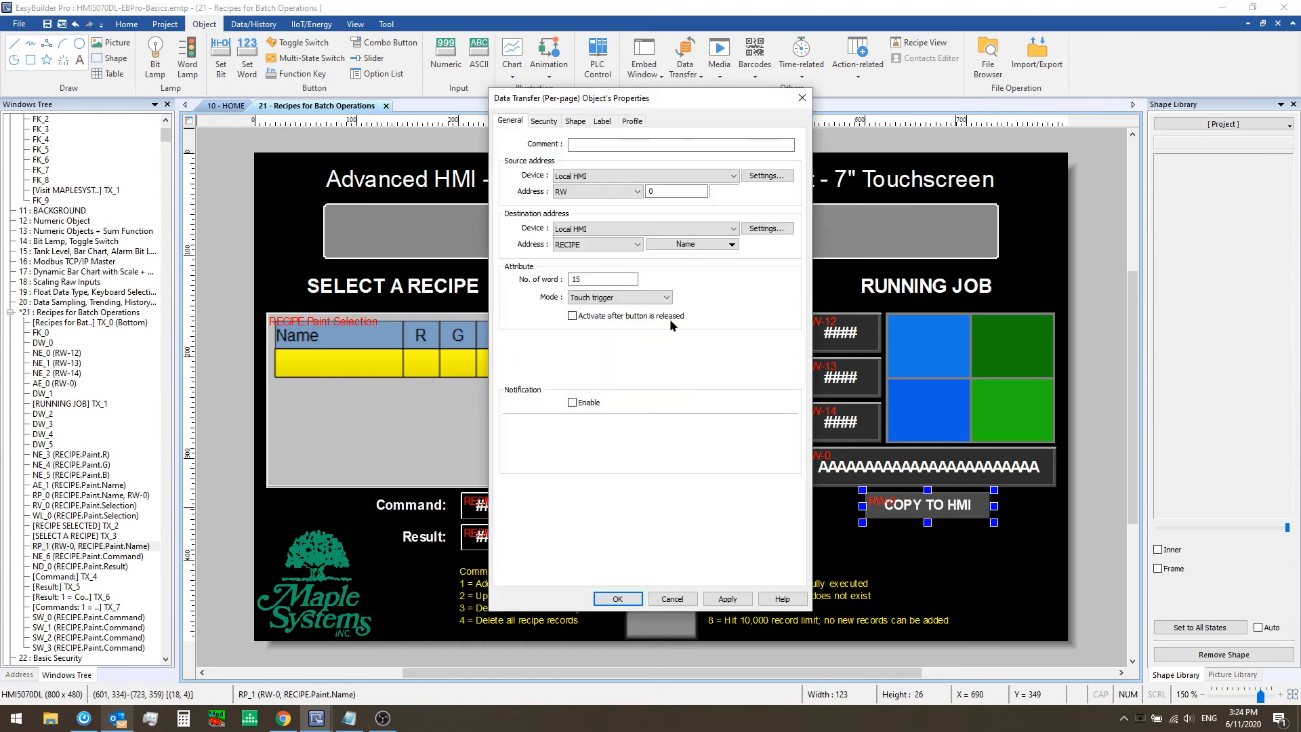
click(631, 178)
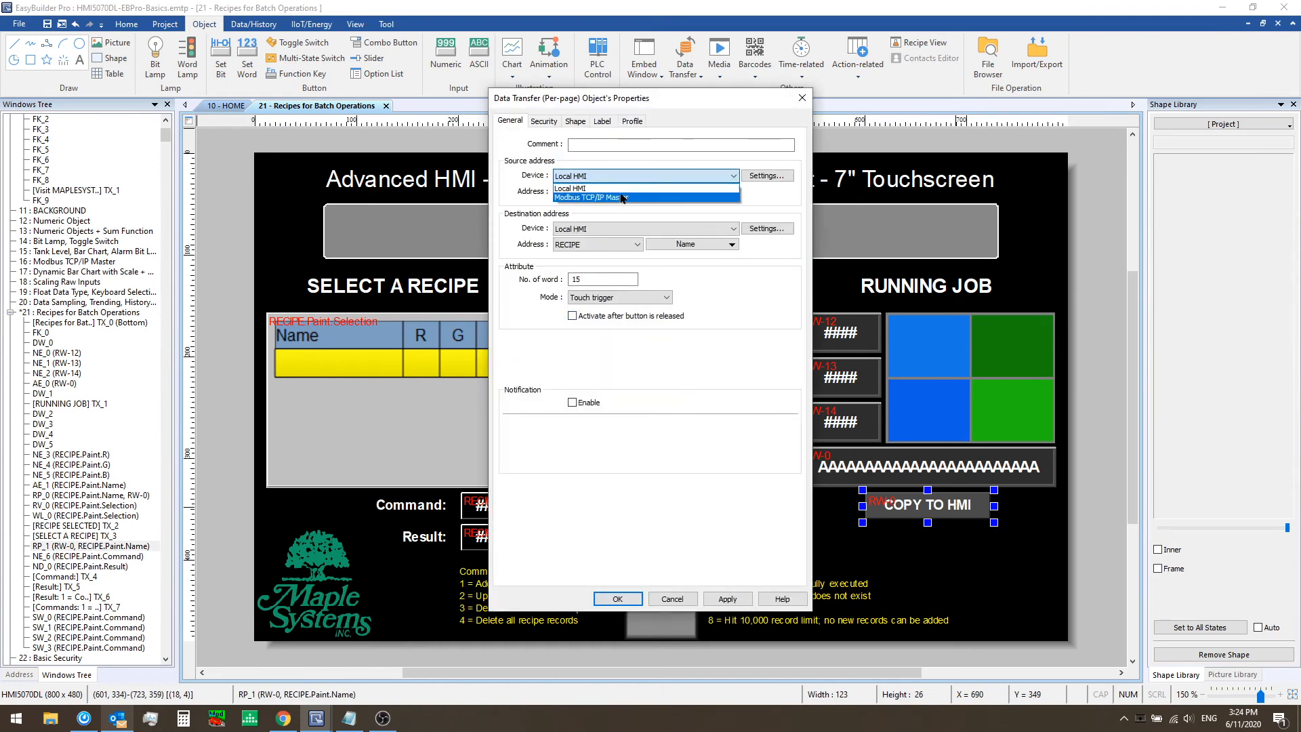
click(629, 189)
click(631, 178)
click(629, 191)
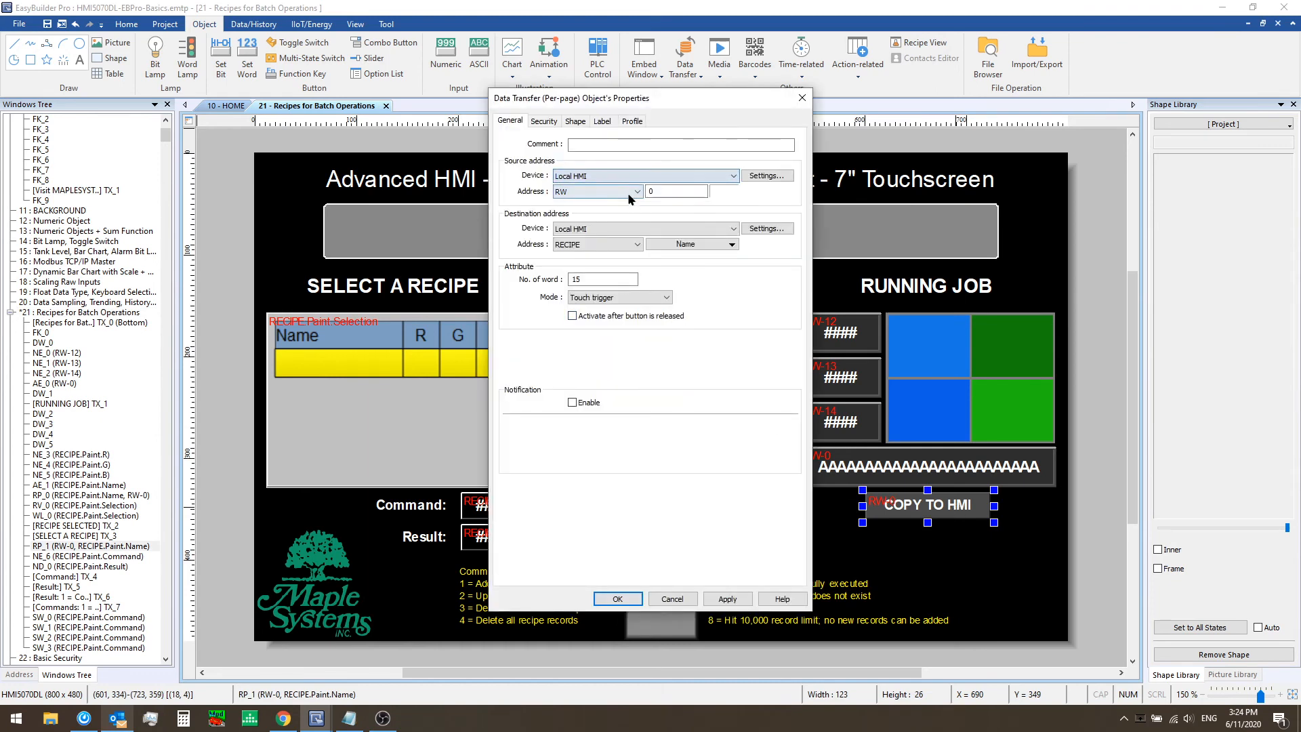
click(631, 179)
click(631, 197)
click(636, 192)
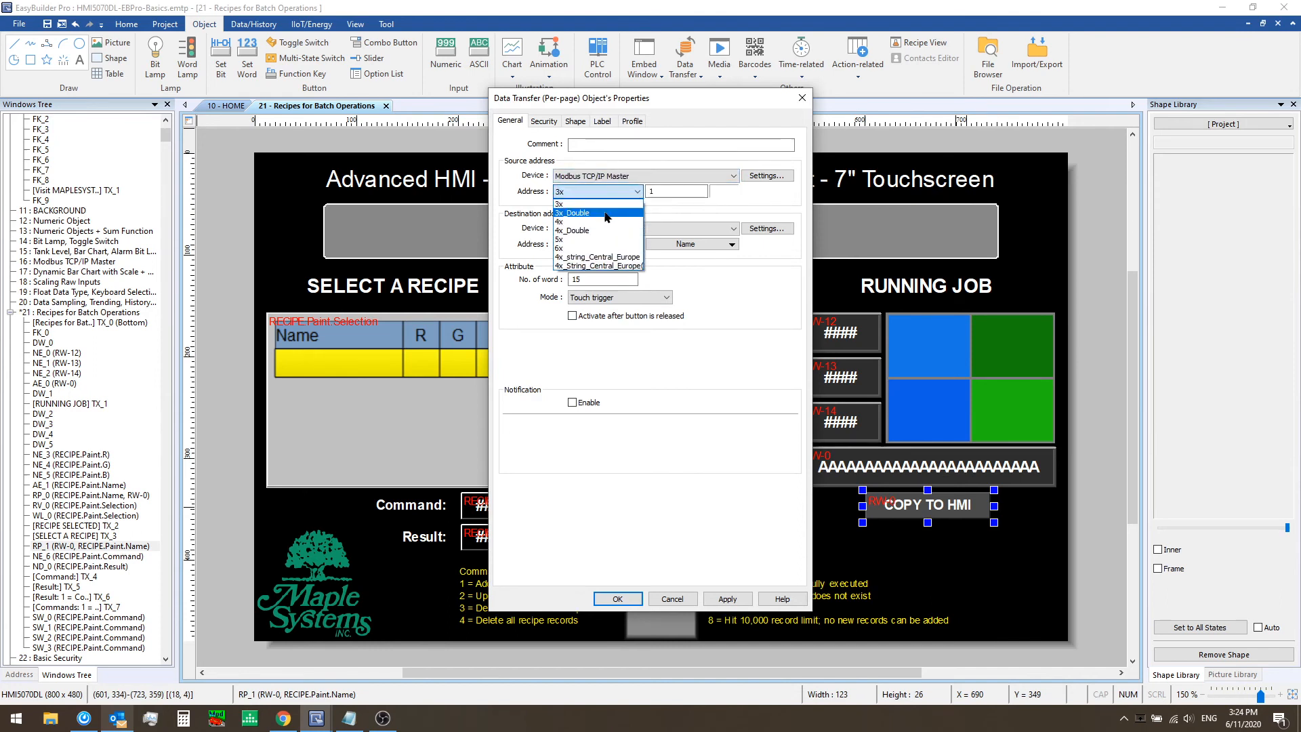
click(600, 226)
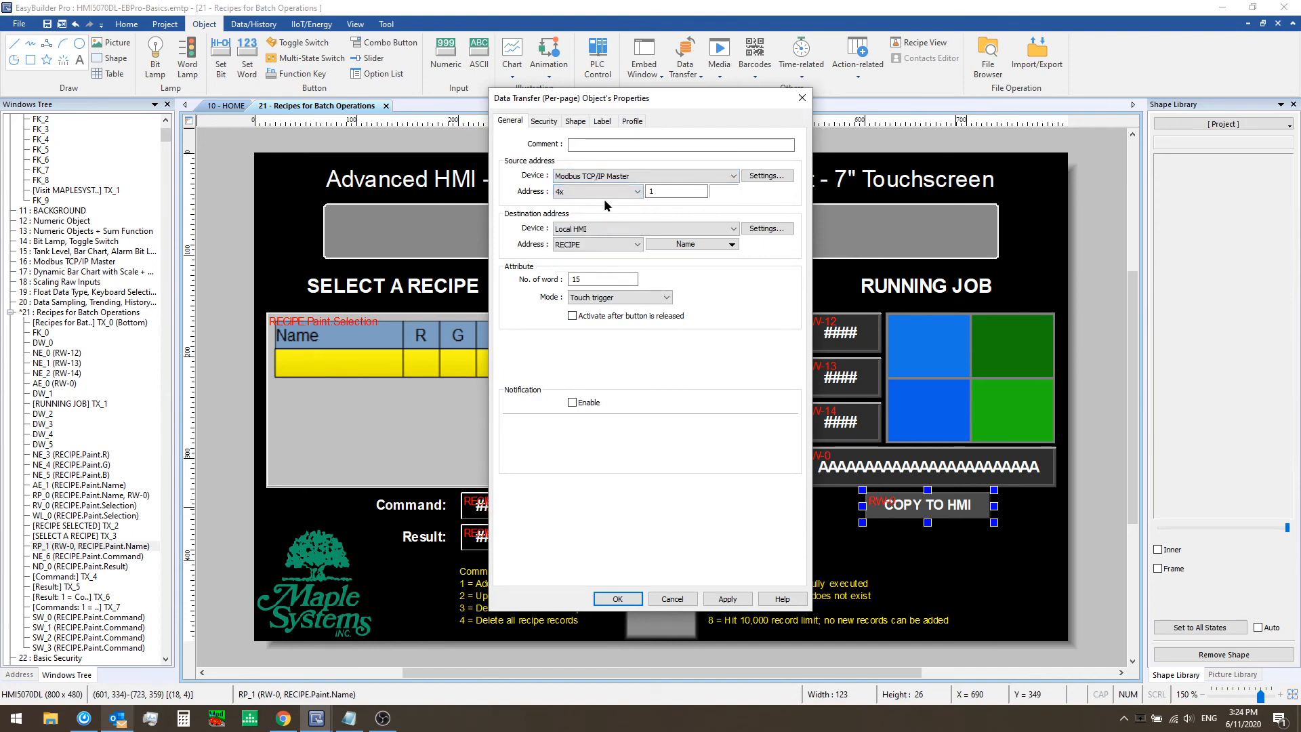
click(665, 191)
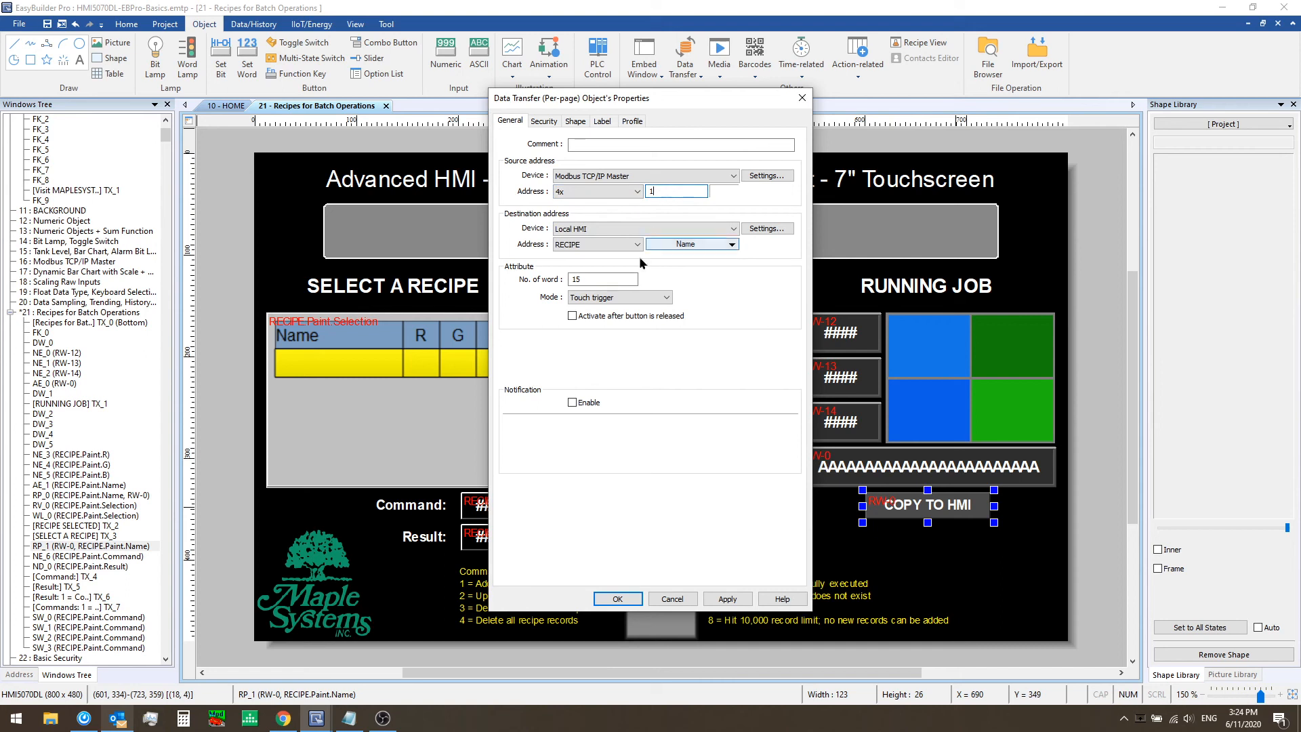
drag(610, 279, 552, 279)
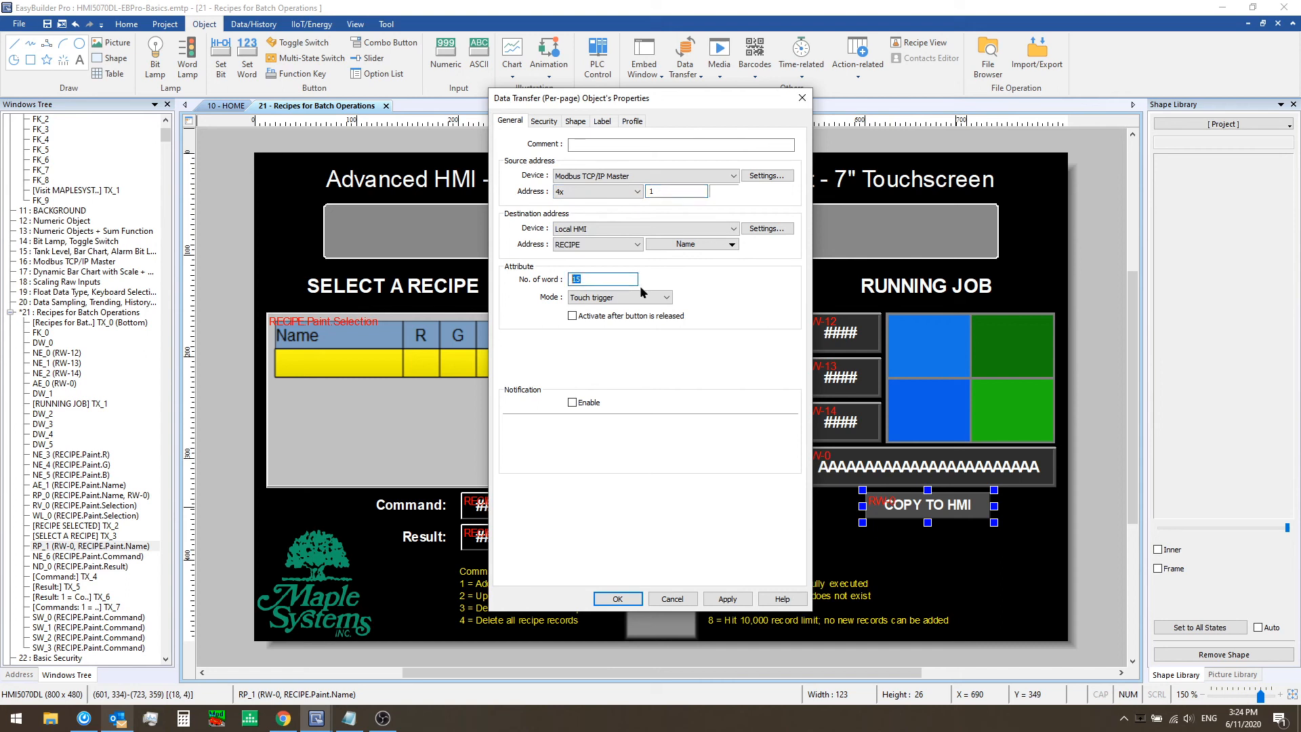
click(693, 245)
mouse_move(711, 260)
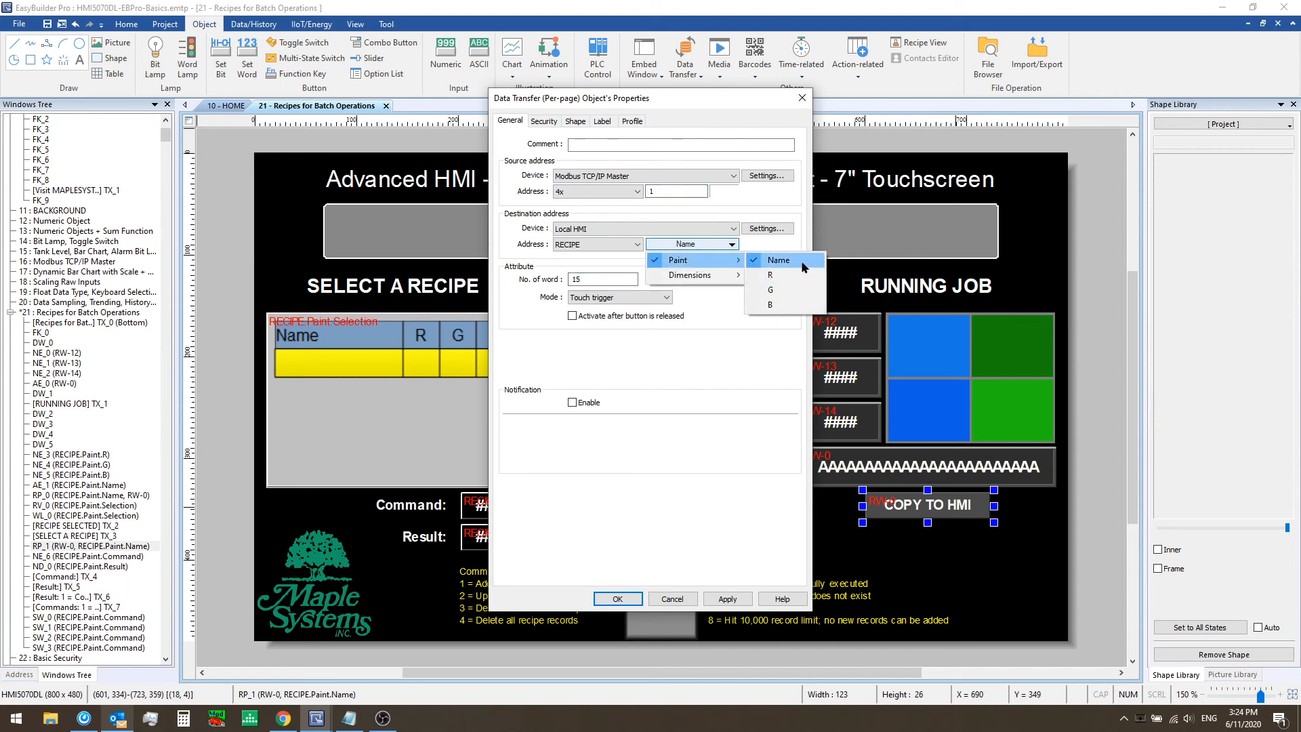
click(800, 220)
click(636, 598)
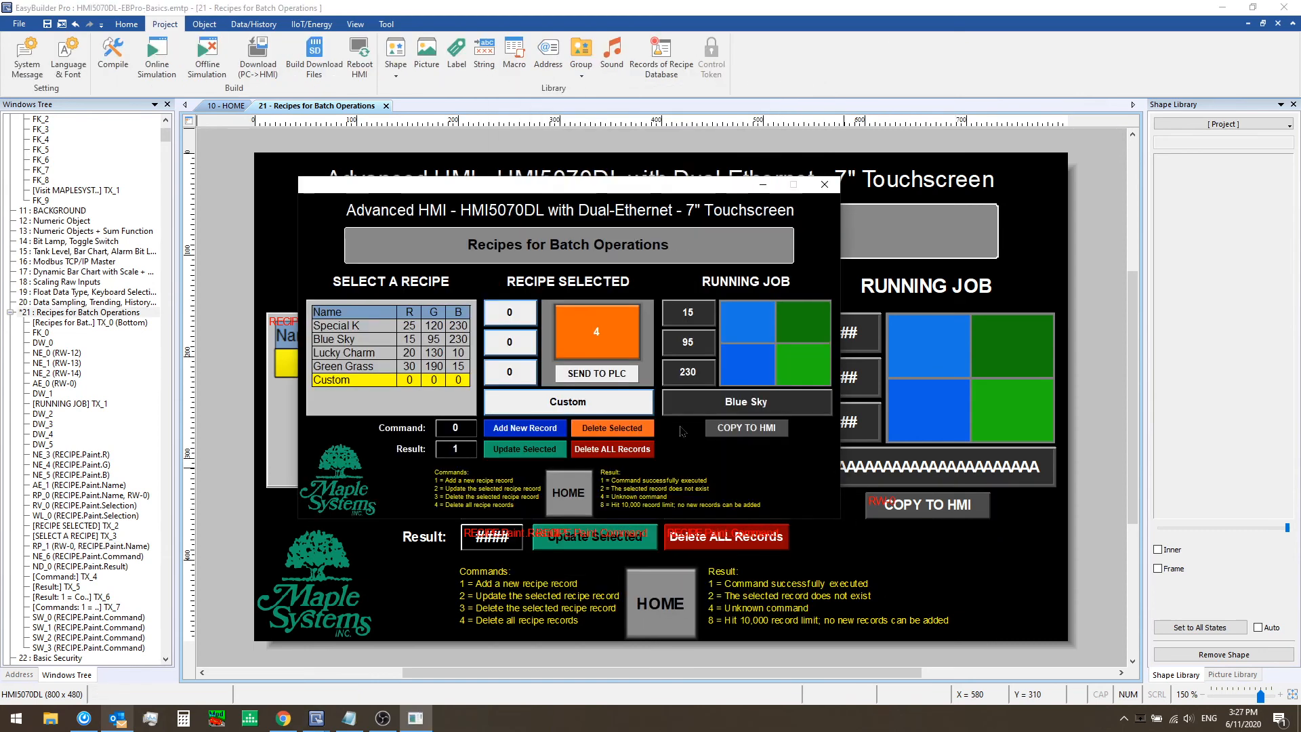